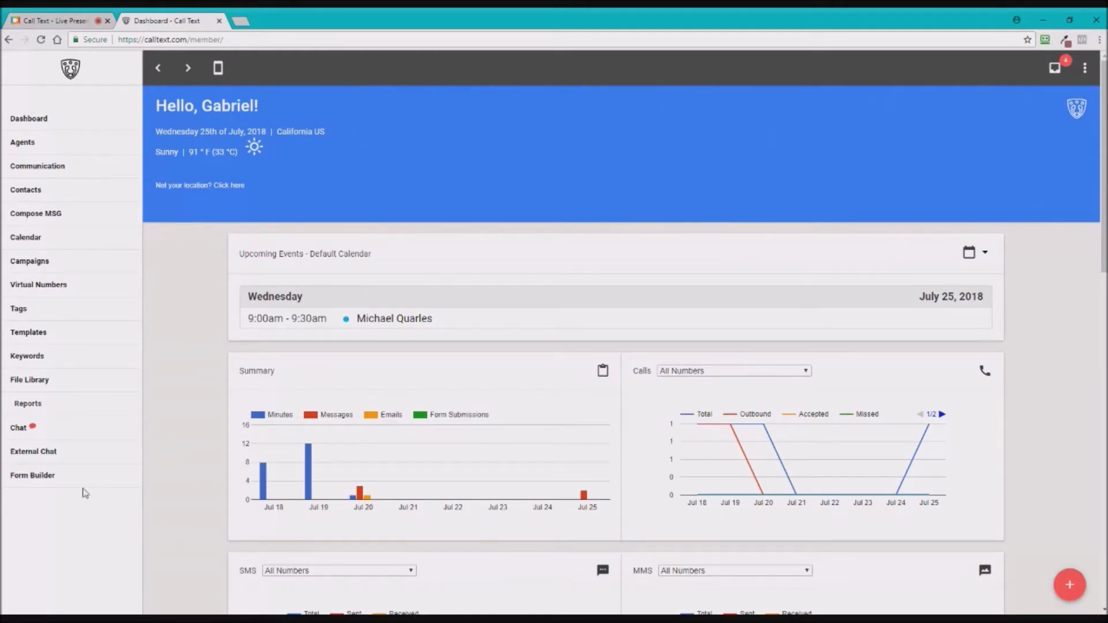
- Create a new form from the Form Builder list using ADD FORM
click(33, 481)
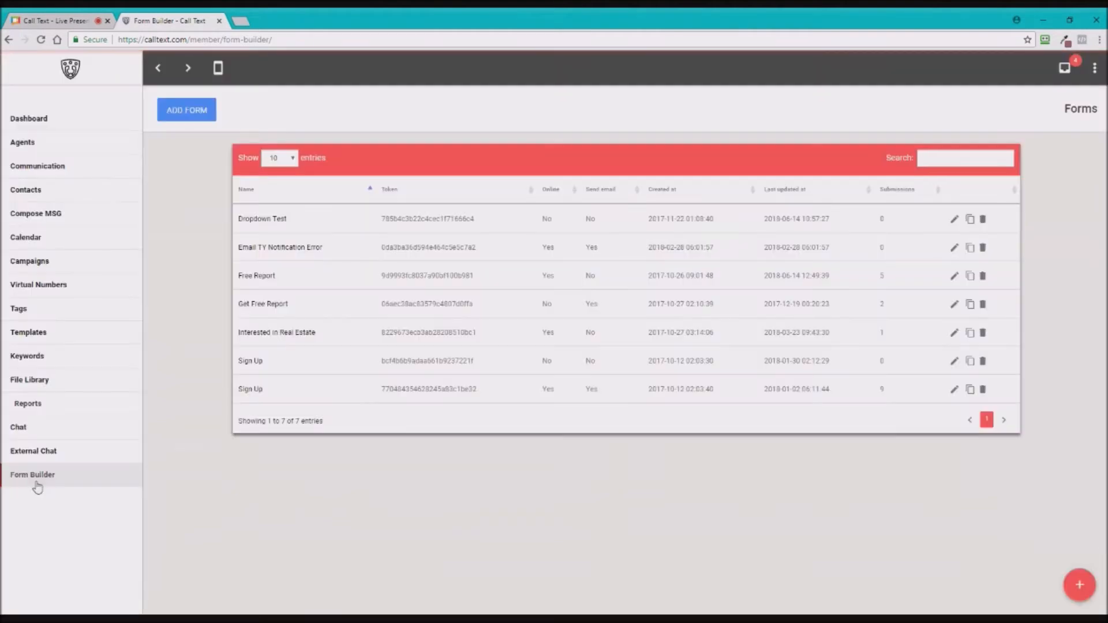
click(190, 115)
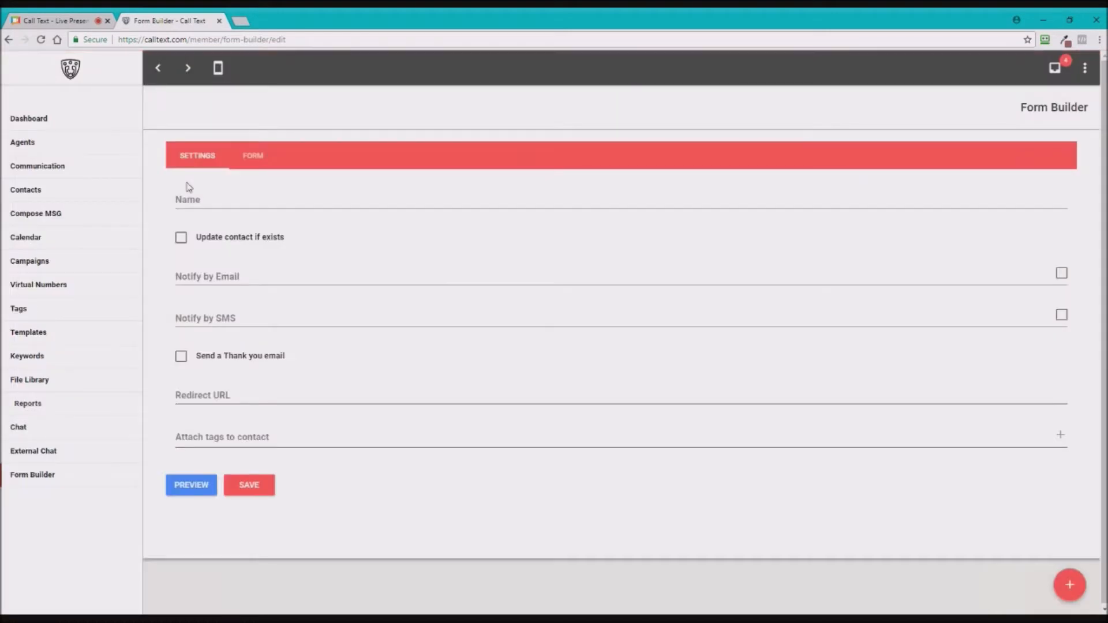
- Name the form 'Live Presentation Form Builder 2.0' and tick 'Update contact if exists'
click(199, 199)
text(Liv)
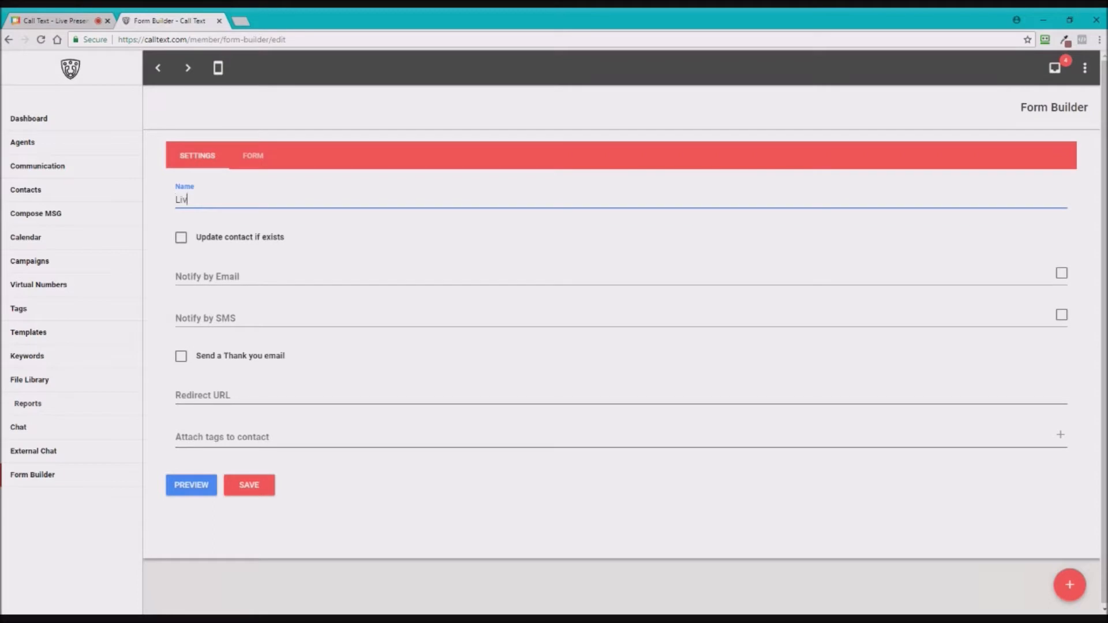
text(e Presentation )
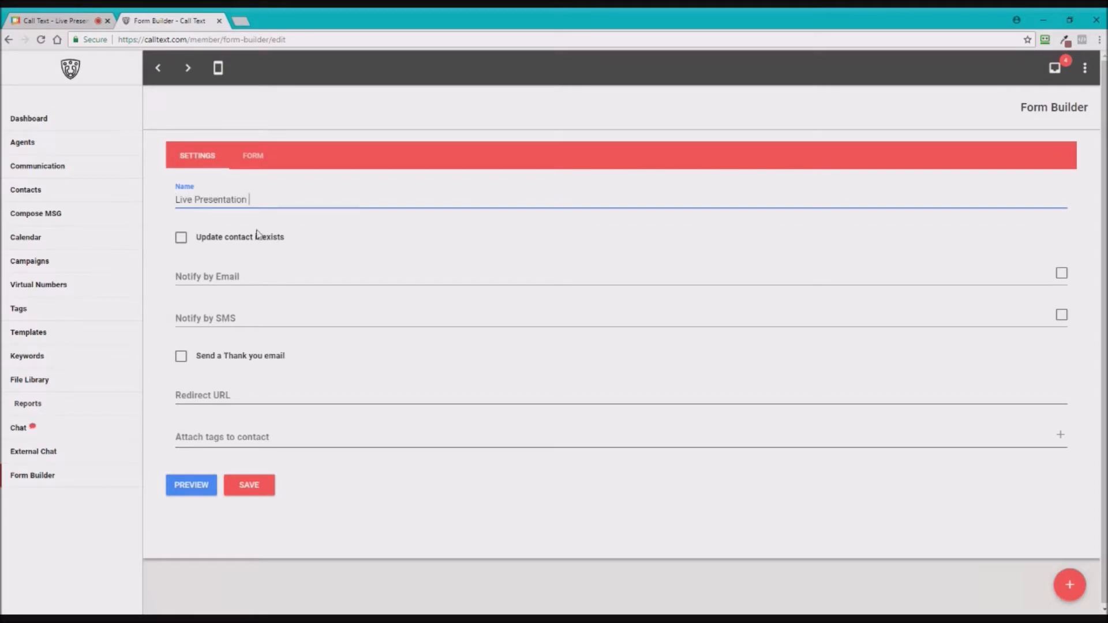
text(Form Builder 2.0)
click(185, 254)
click(183, 239)
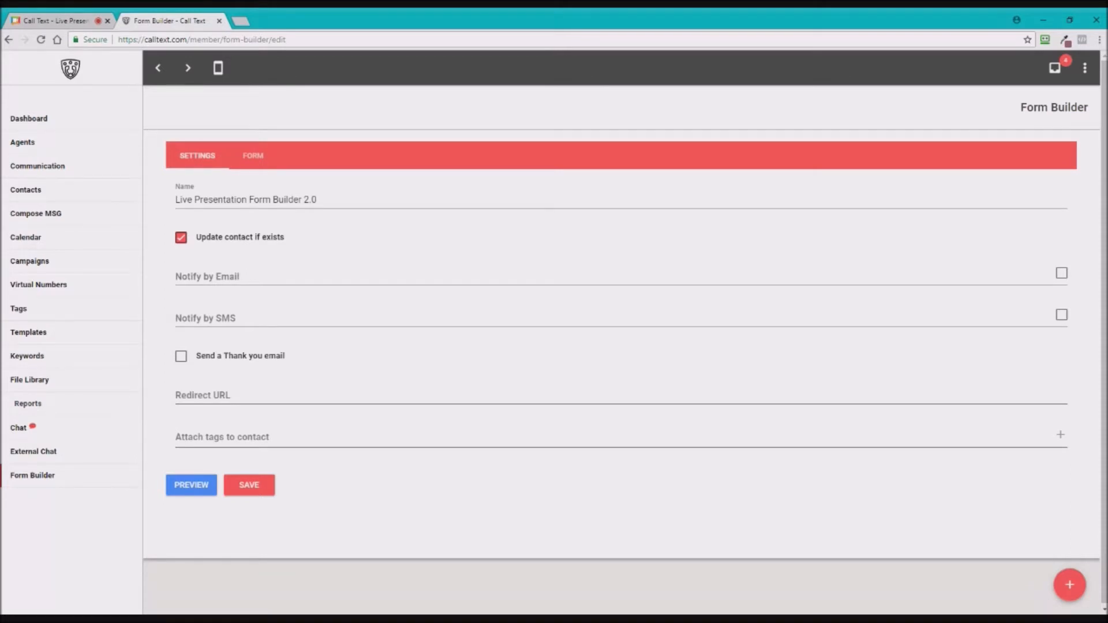
- Enter the support e-mail address in the Notify by Email field
click(208, 277)
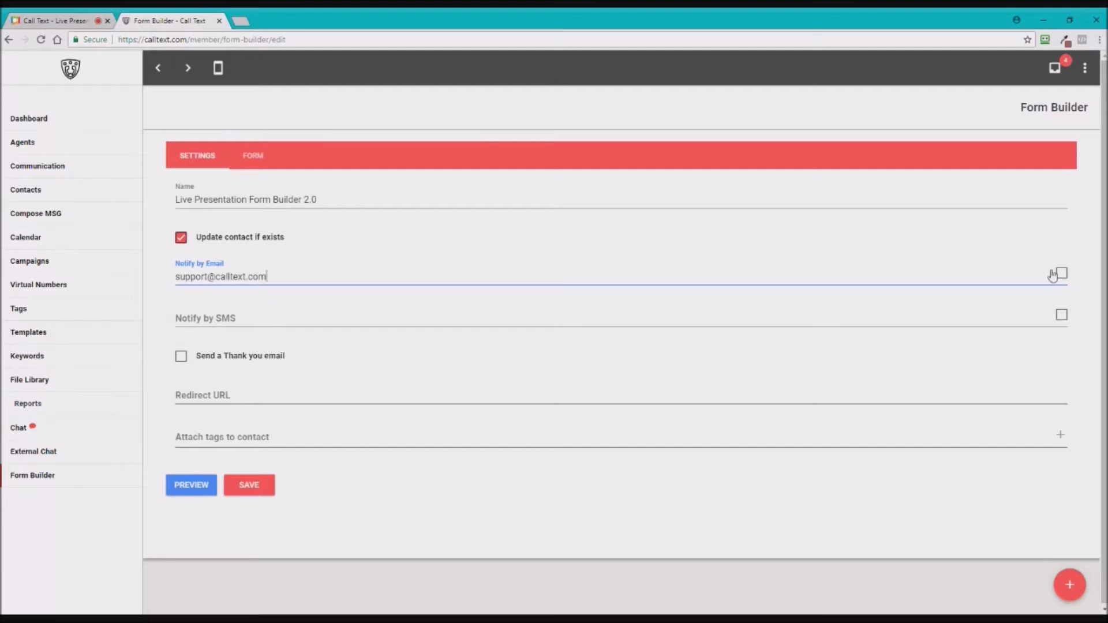
click(1063, 275)
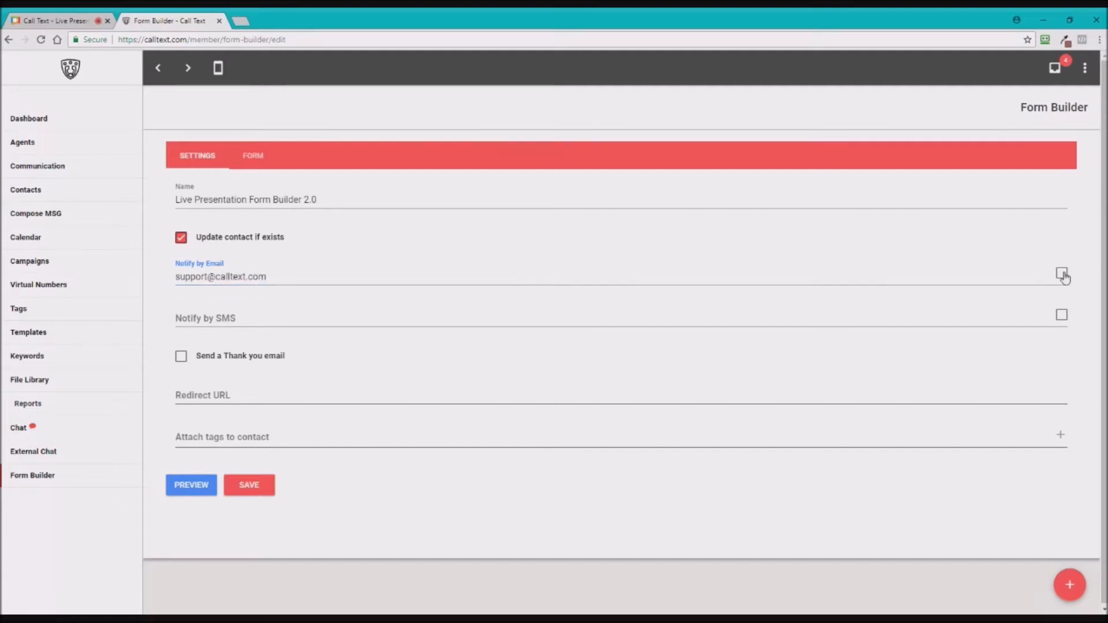
- Enable e-mail notifications with subject 'New Form Submission!! Congrats!' and open the phone dialer
click(437, 319)
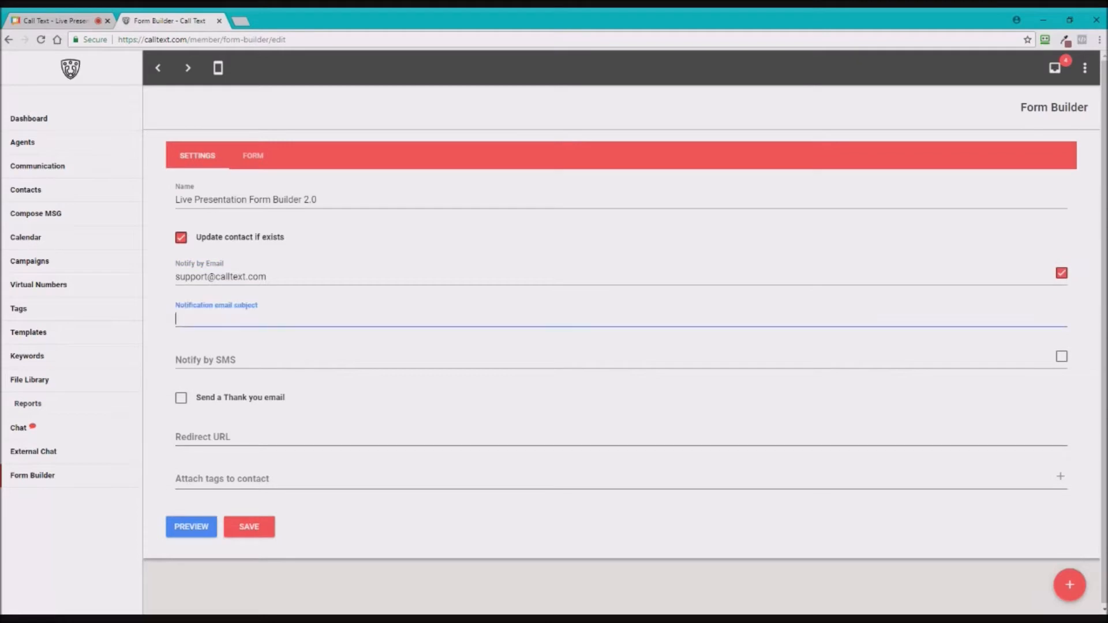
key(shift+Tab)
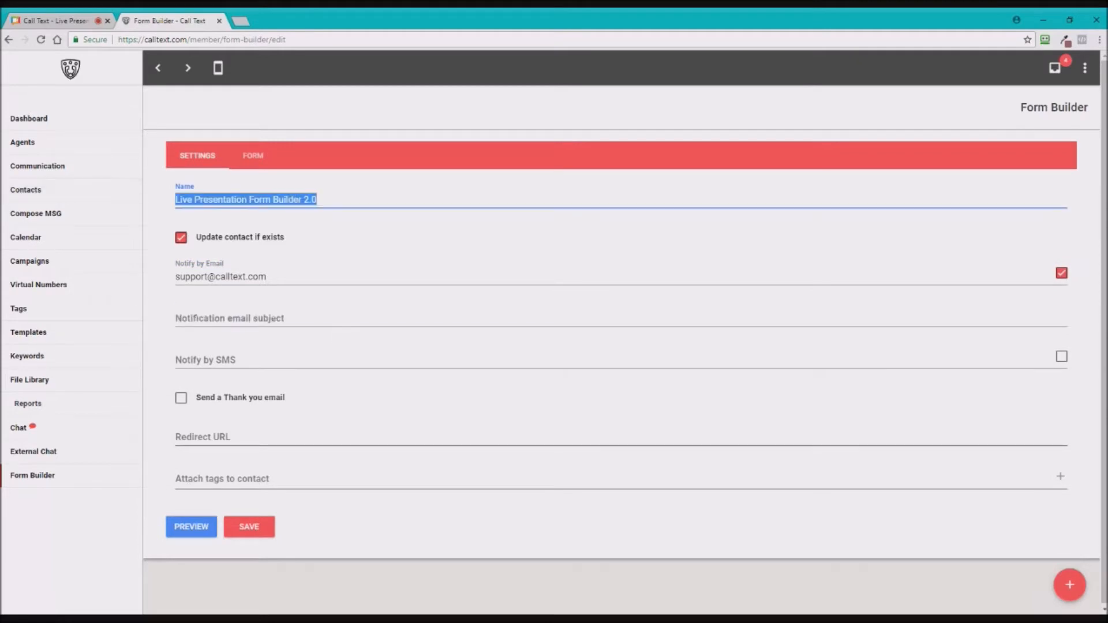
text(Live Presentation Form Builder 2.0)
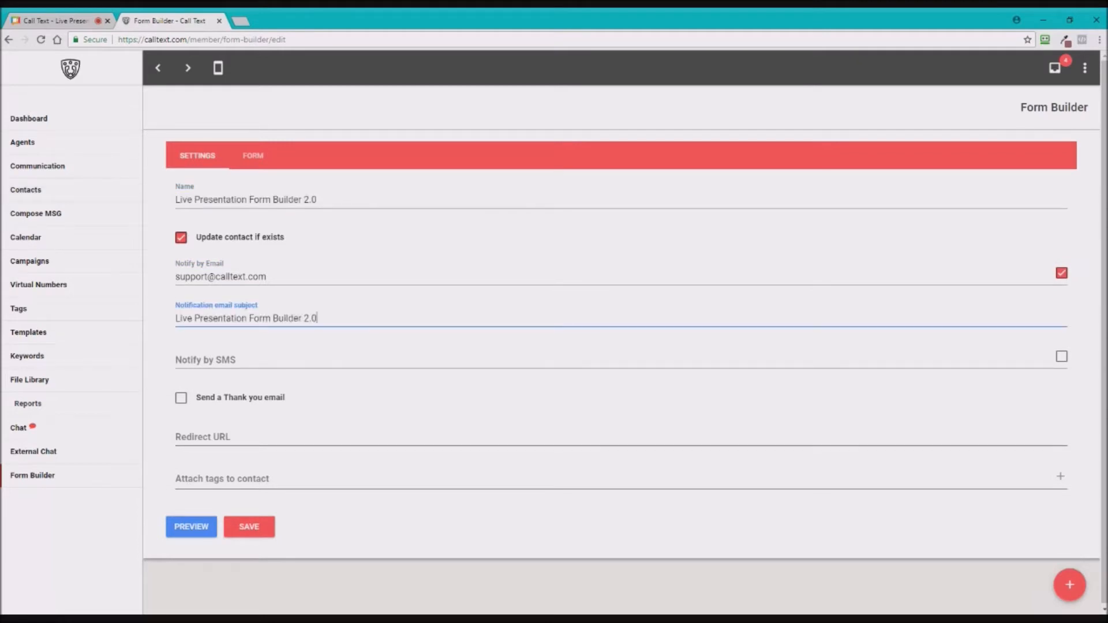
drag(317, 318, 176, 328)
key(BackSpace)
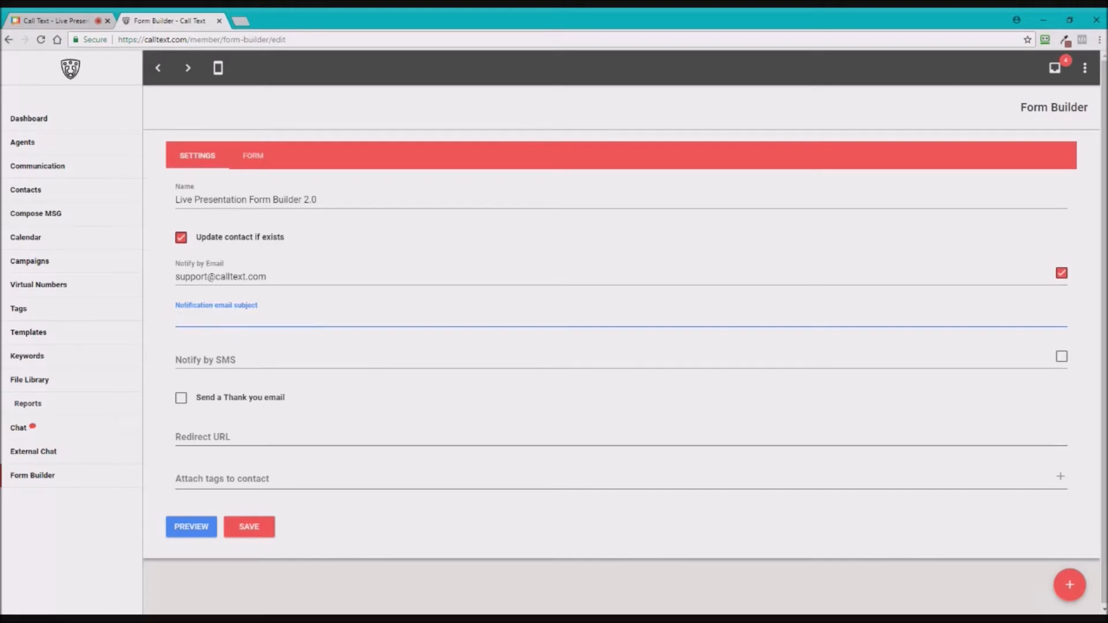
key(shift+Tab)
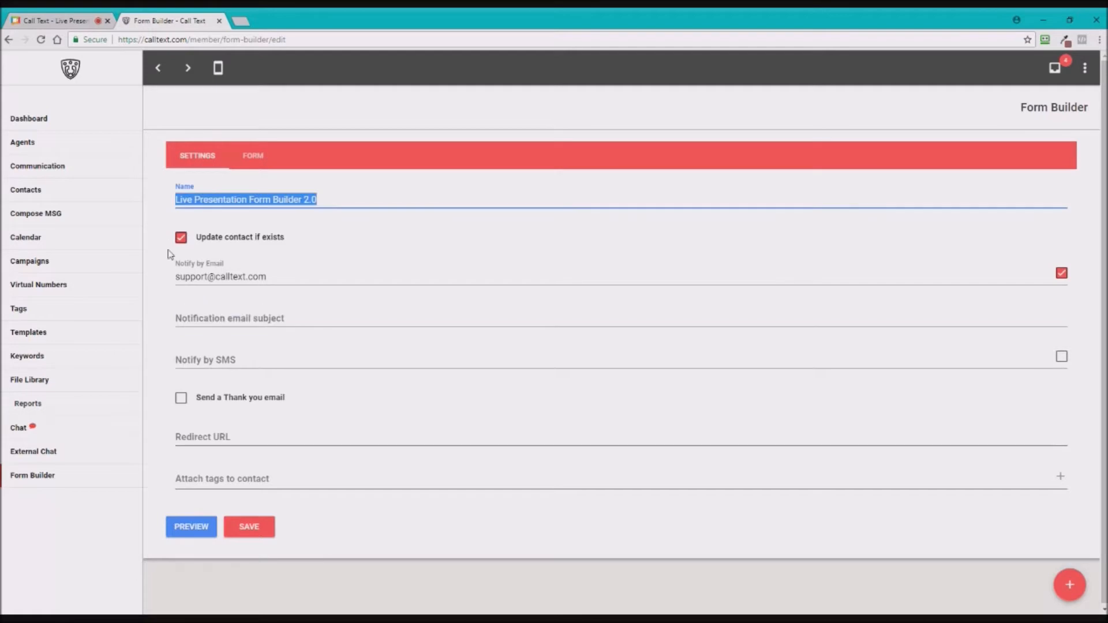
click(177, 319)
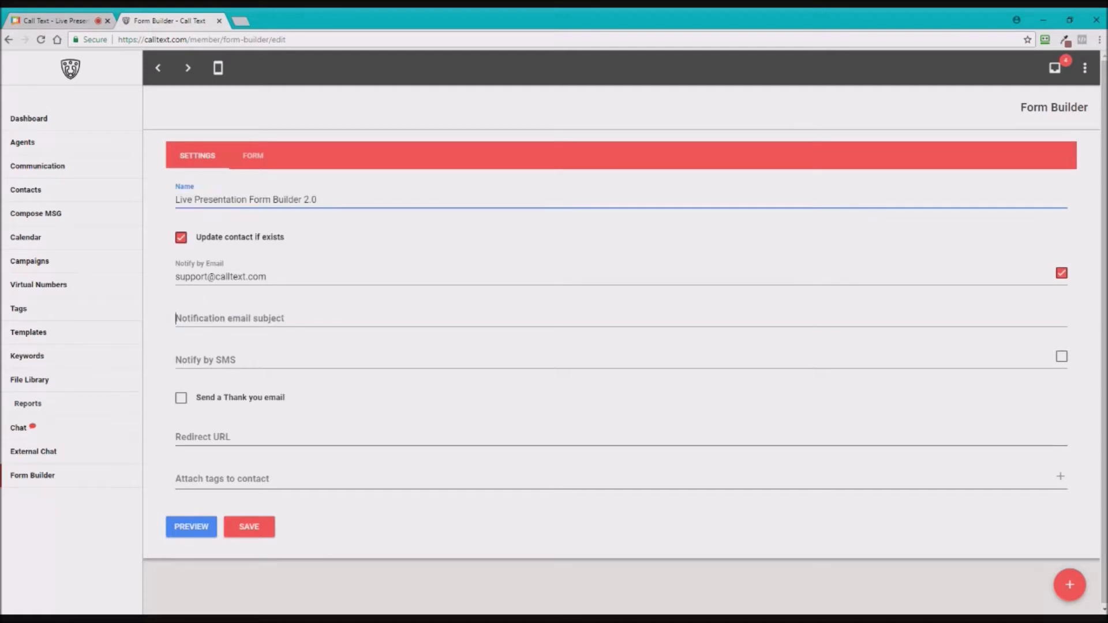
text(N)
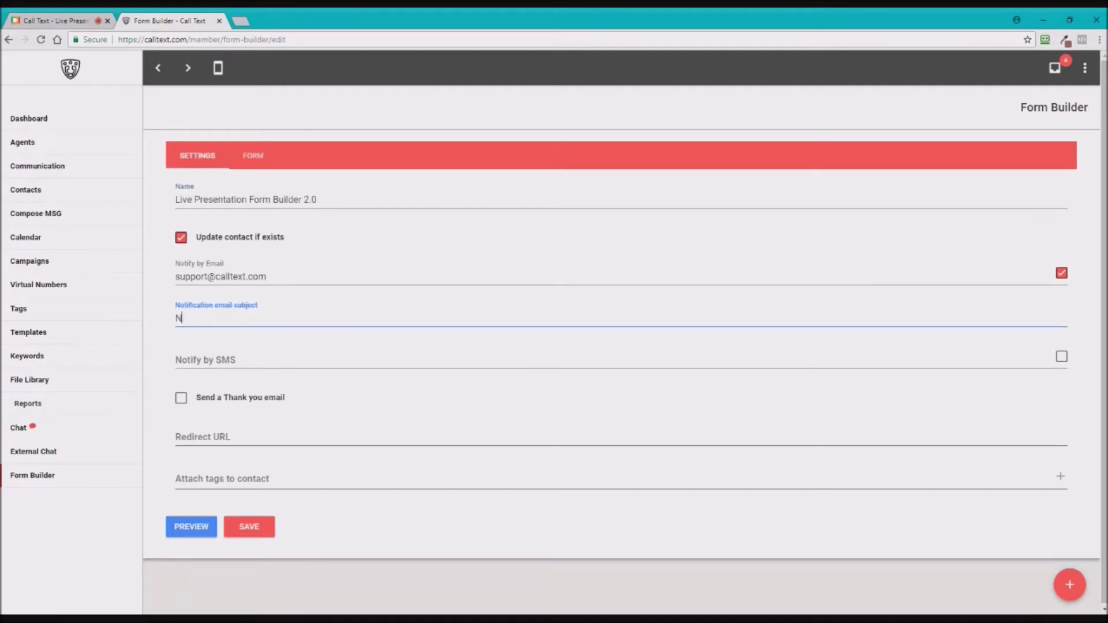
text(ew Form Submission!! Congrats!)
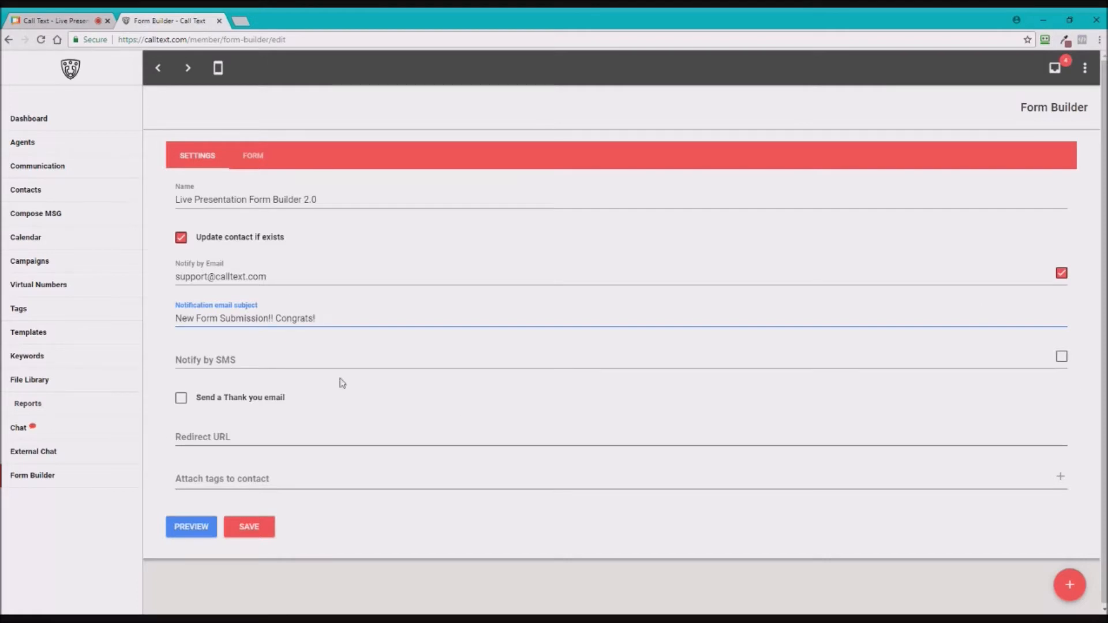
key(Tab)
click(218, 69)
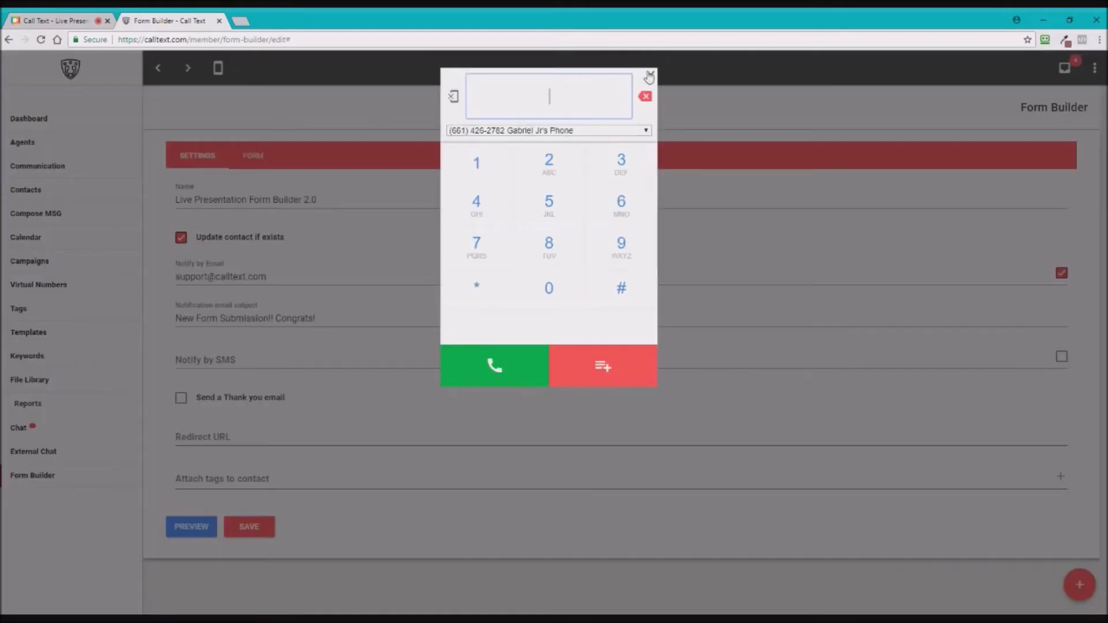
- Enter the user's own phone number in Notify by SMS, checking it against the dialer
click(650, 74)
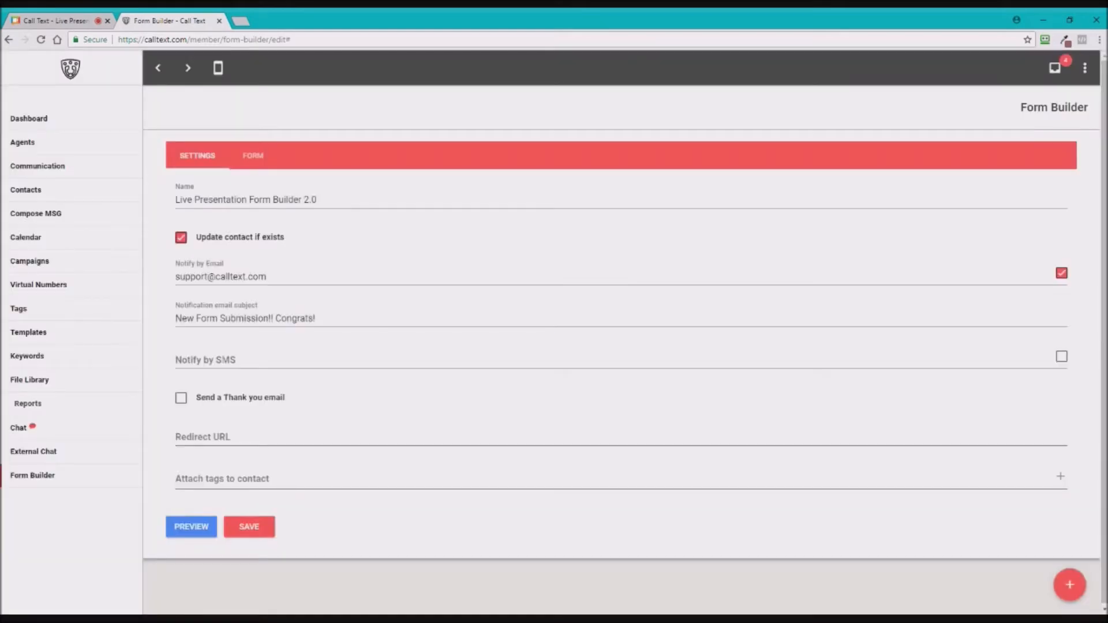
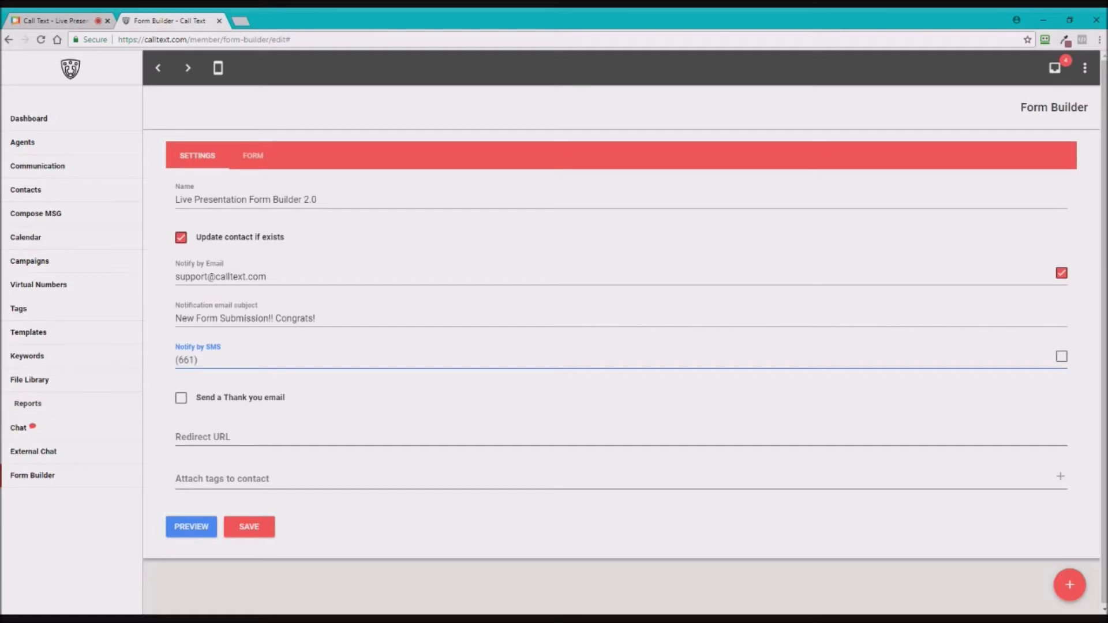
click(220, 68)
click(651, 77)
- Enable SMS notifications sent from the Training Class Number
click(1068, 370)
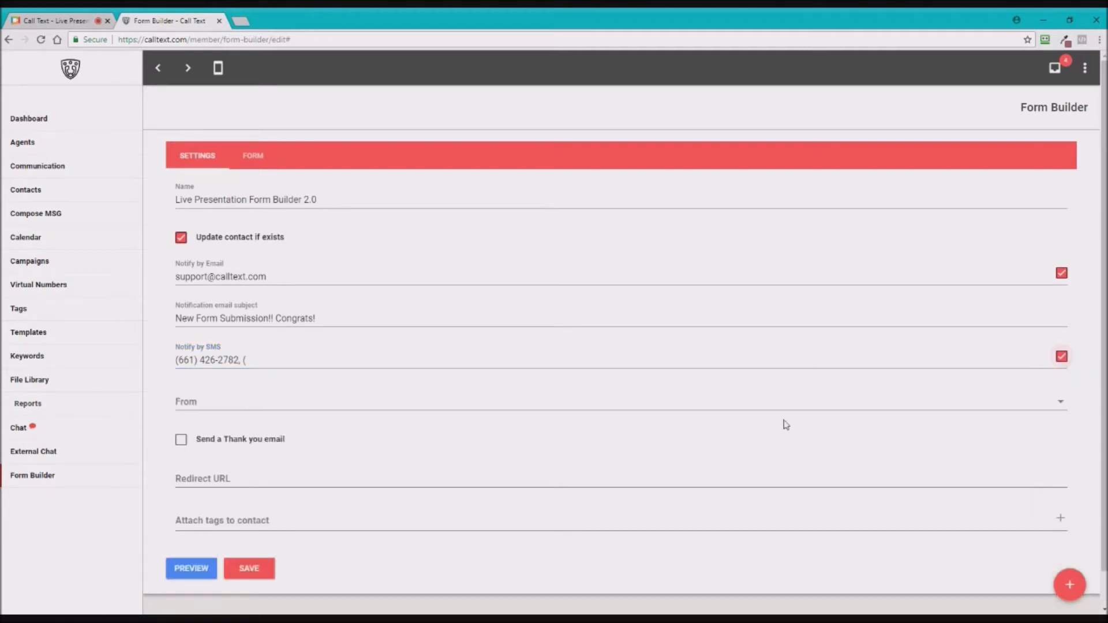
click(287, 405)
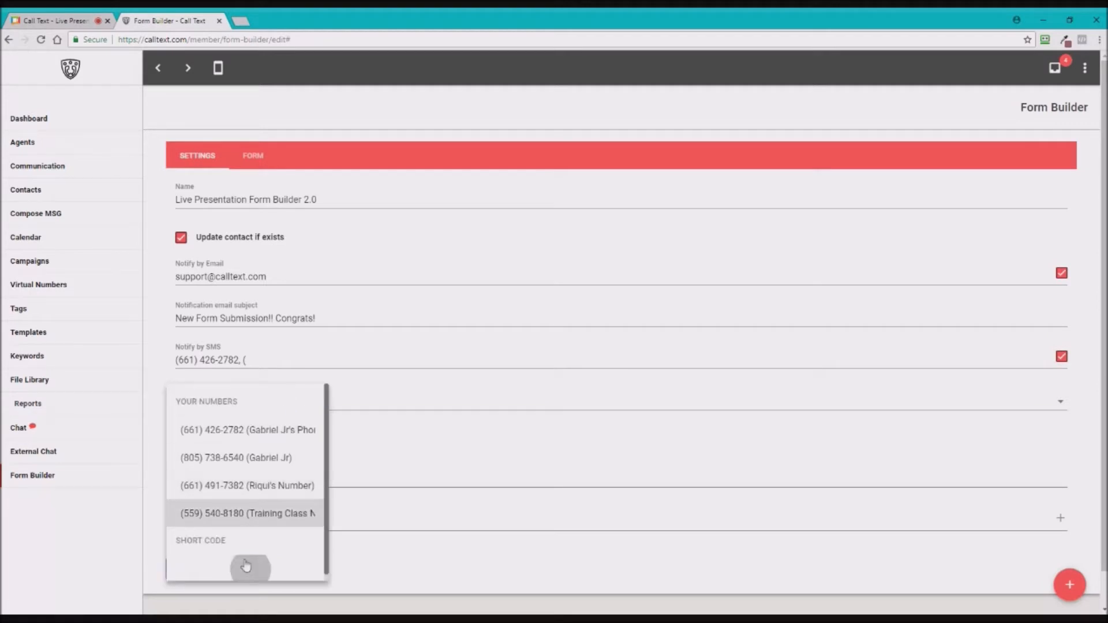
click(225, 514)
scroll(292, 458, down, 1)
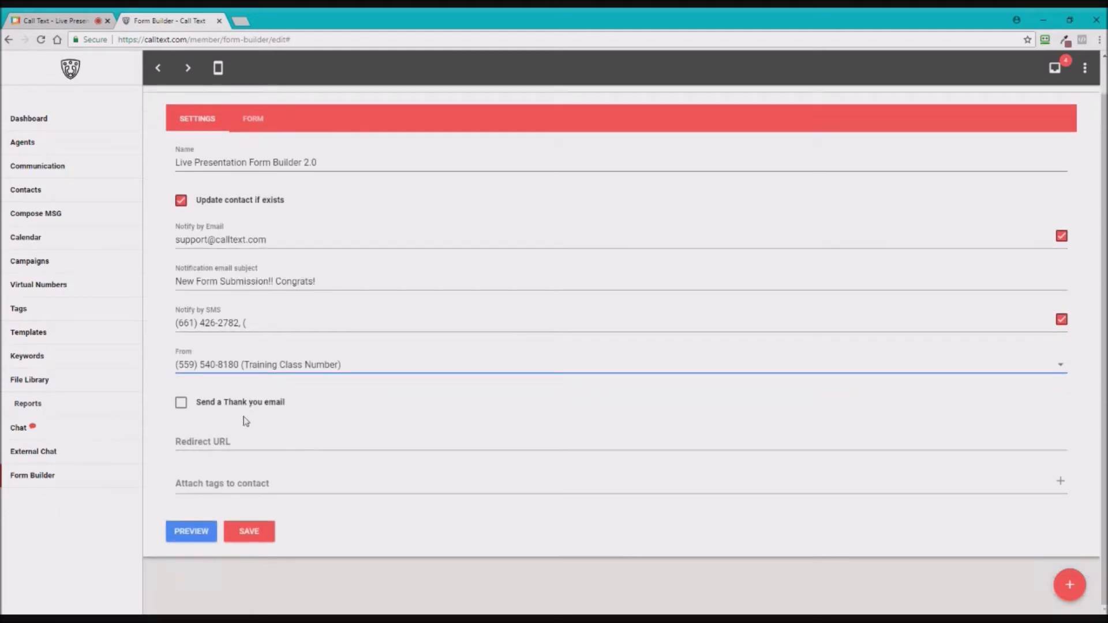
- Enable a thank-you e-mail with subject 'Thank Your For Filling Our Form' and body 'Hey Thank you for filling out our form'
click(183, 407)
click(182, 407)
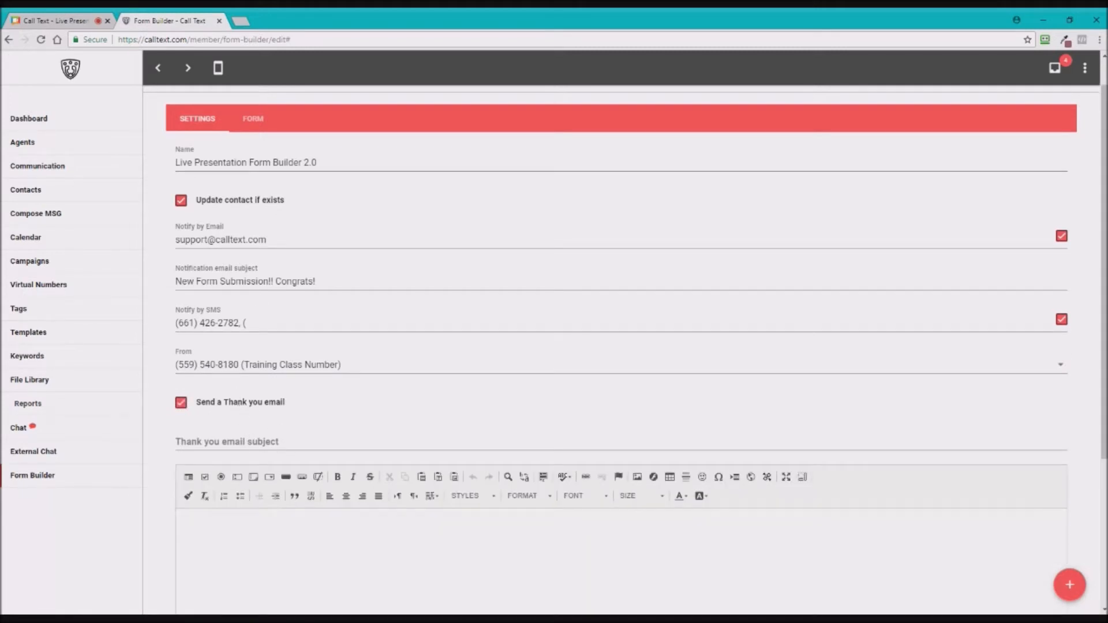
click(234, 441)
text(Thank)
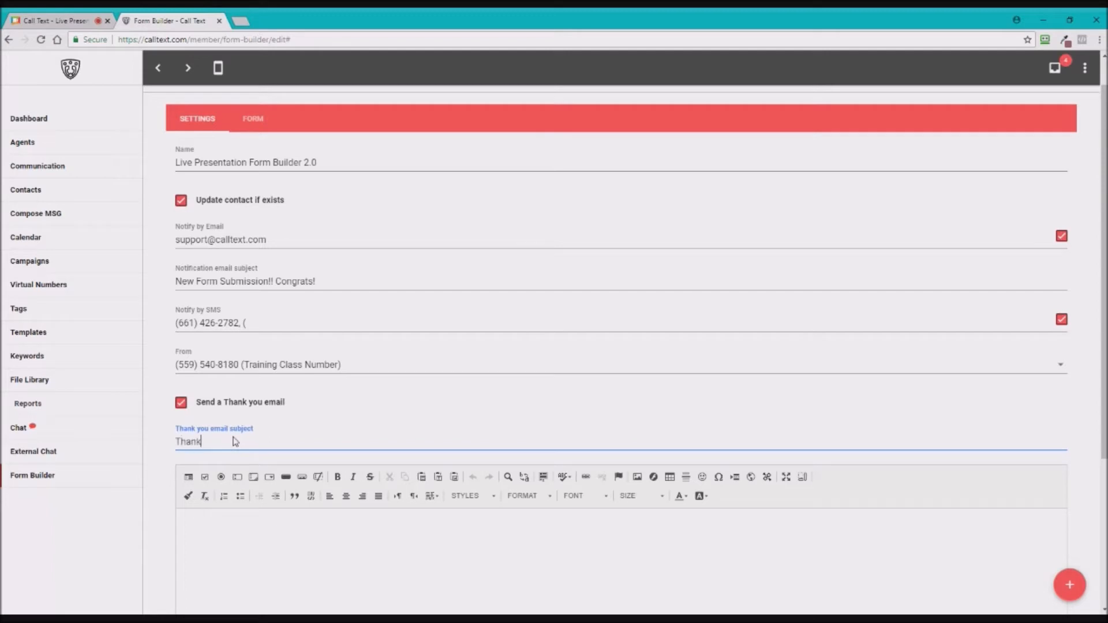
text( Your)
text( For Filling Ou)
text(r Fo)
text(rm!)
scroll(739, 370, down, 3)
click(739, 369)
text(Hey)
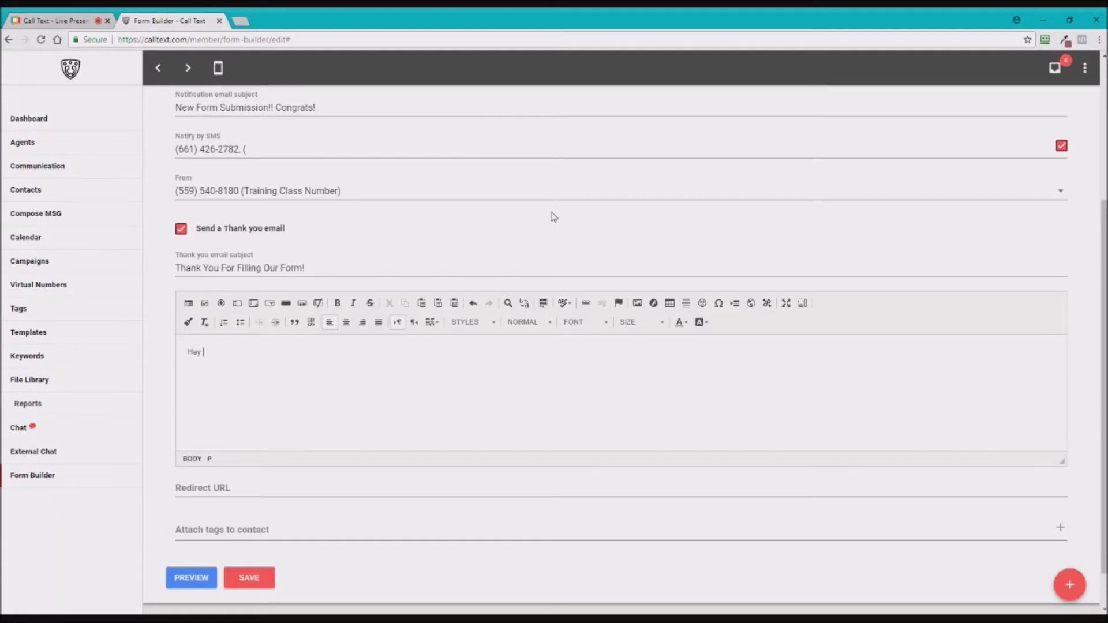
text(Thank you for filling out our form!)
click(177, 488)
text(htt)
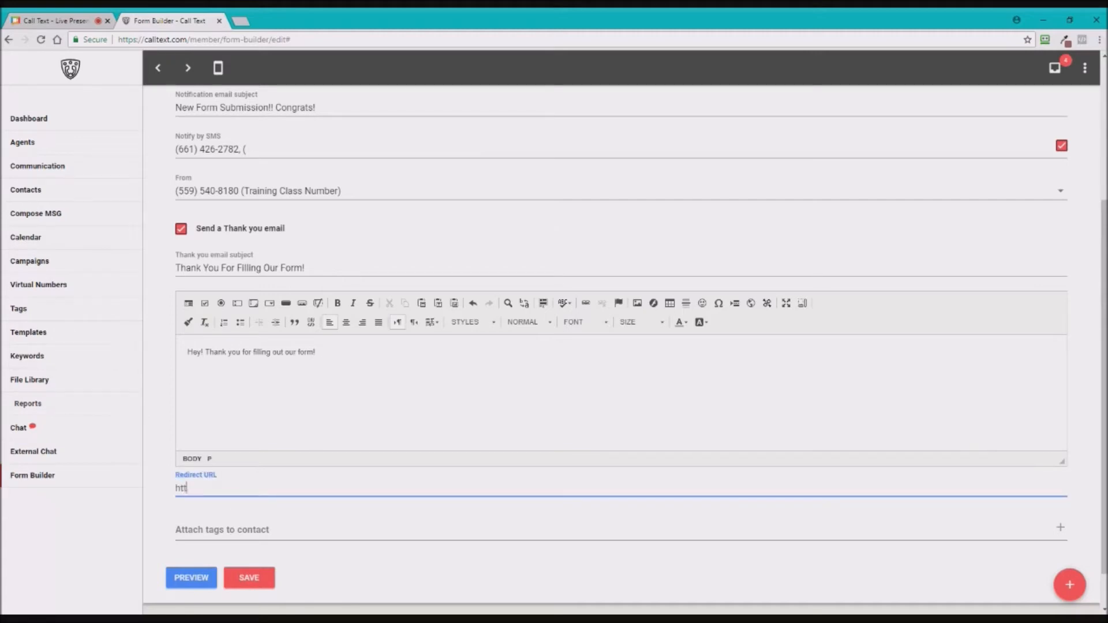
text(p:////calltext.com/pricing-page)
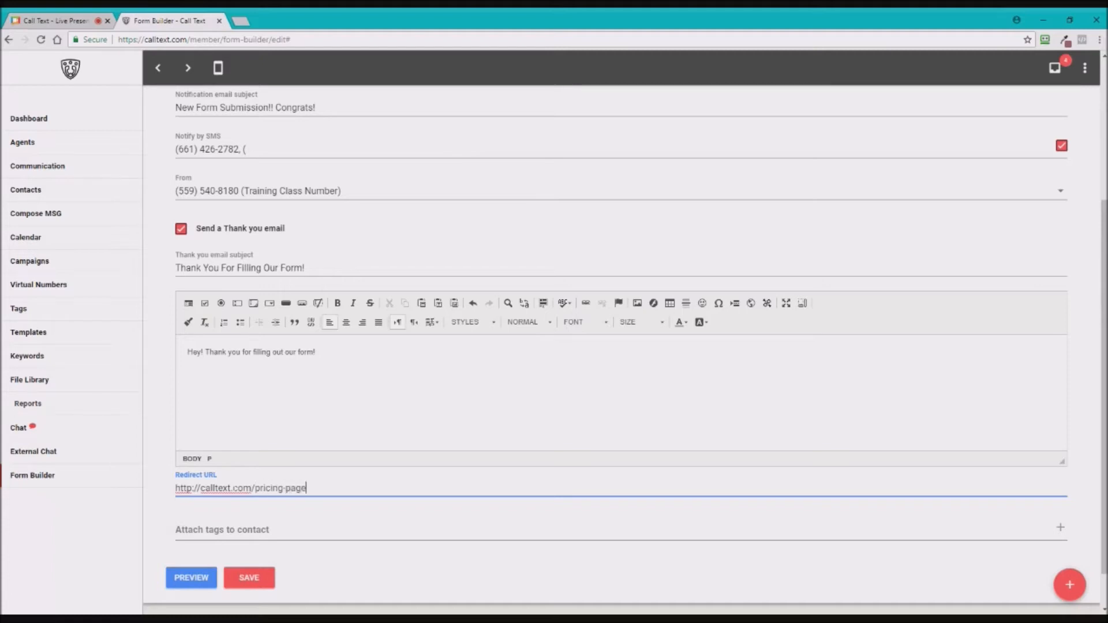
click(236, 525)
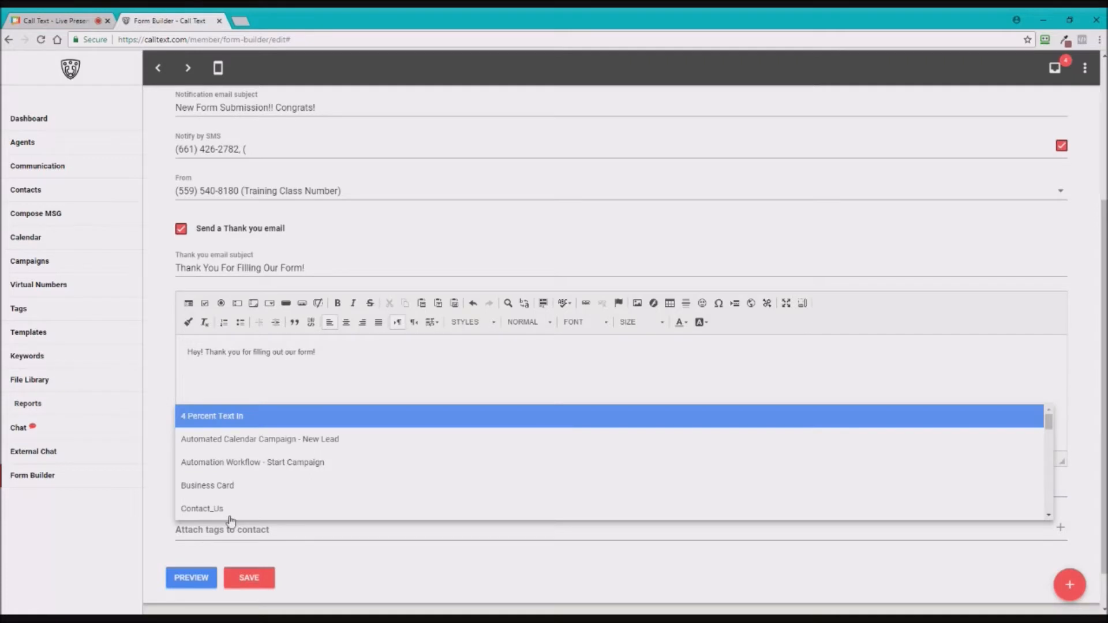
click(209, 557)
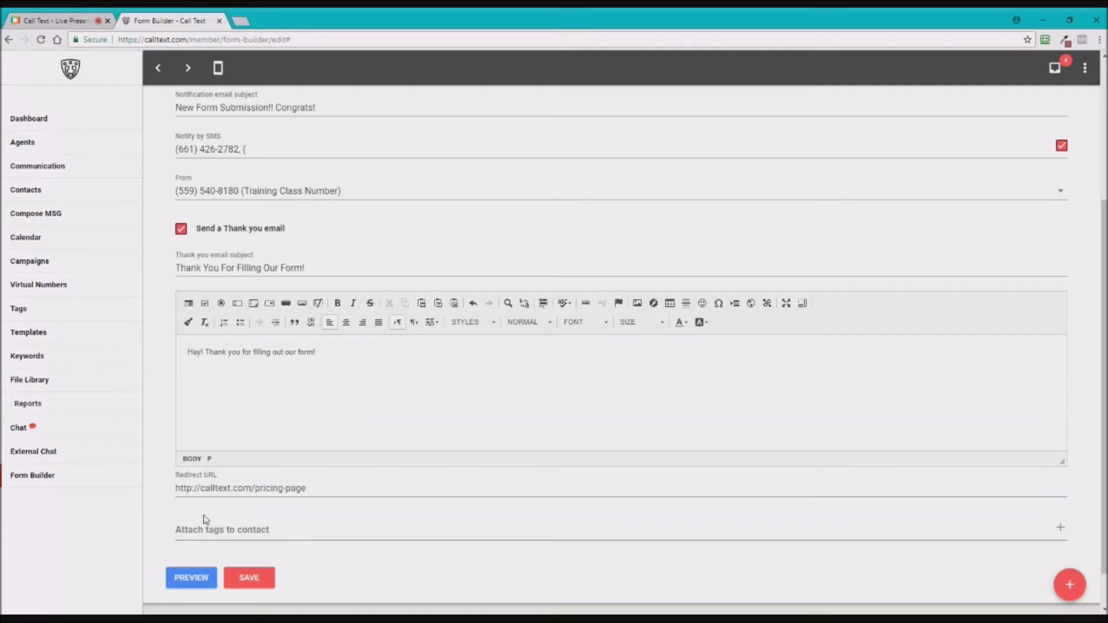
- Save the form settings and switch to the FORM design canvas
click(258, 593)
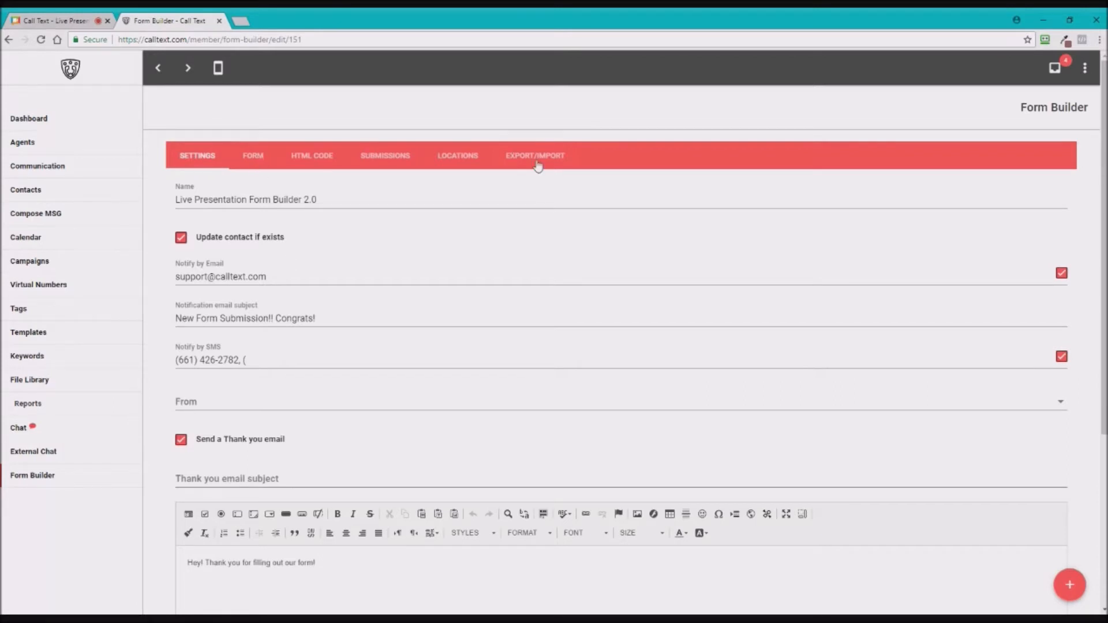
click(251, 159)
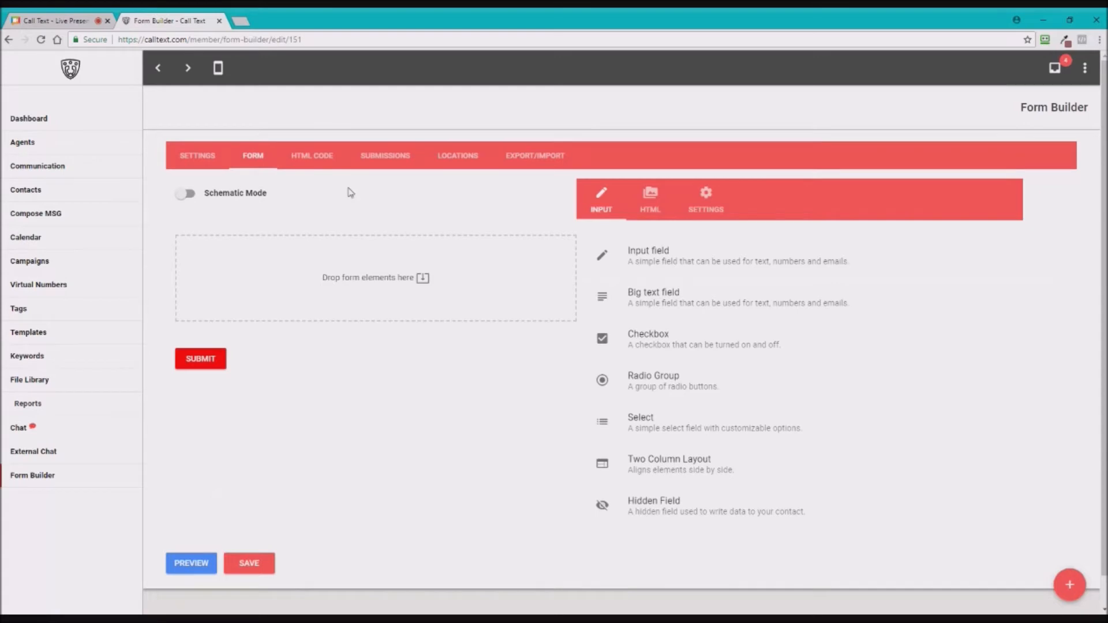
- Review the HTML embed script and direct link, then view the empty Submissions table
click(321, 164)
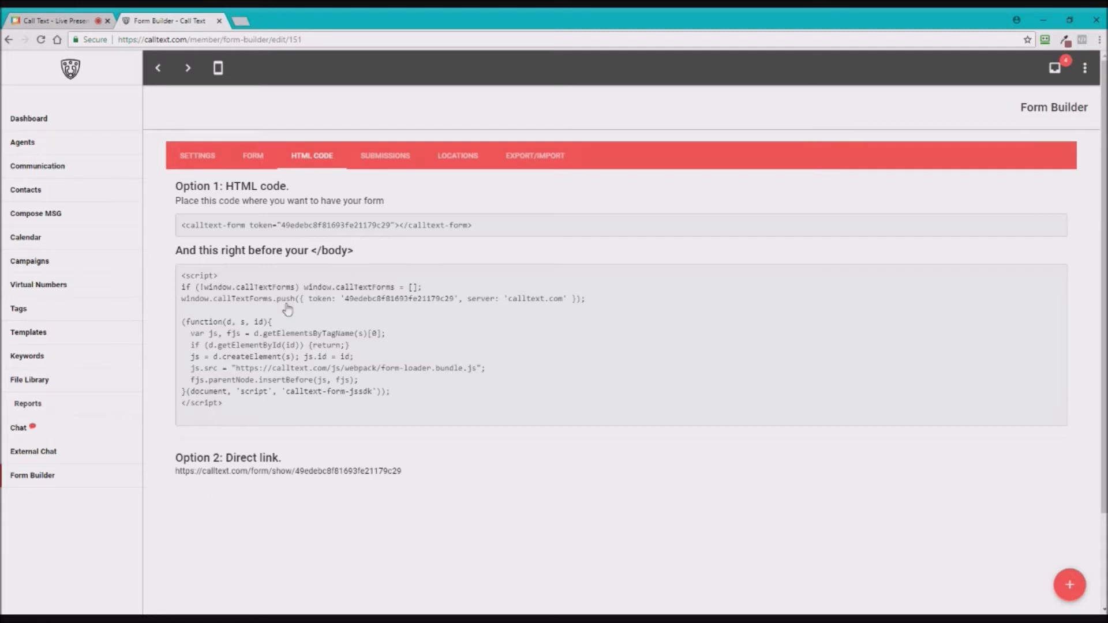
drag(182, 225, 222, 403)
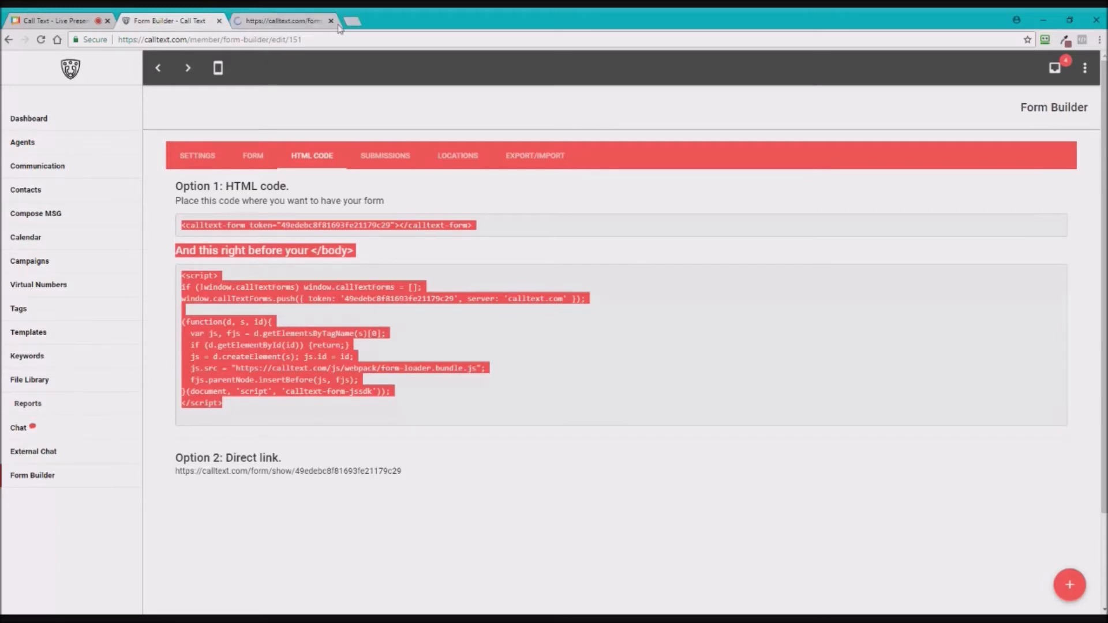
click(330, 21)
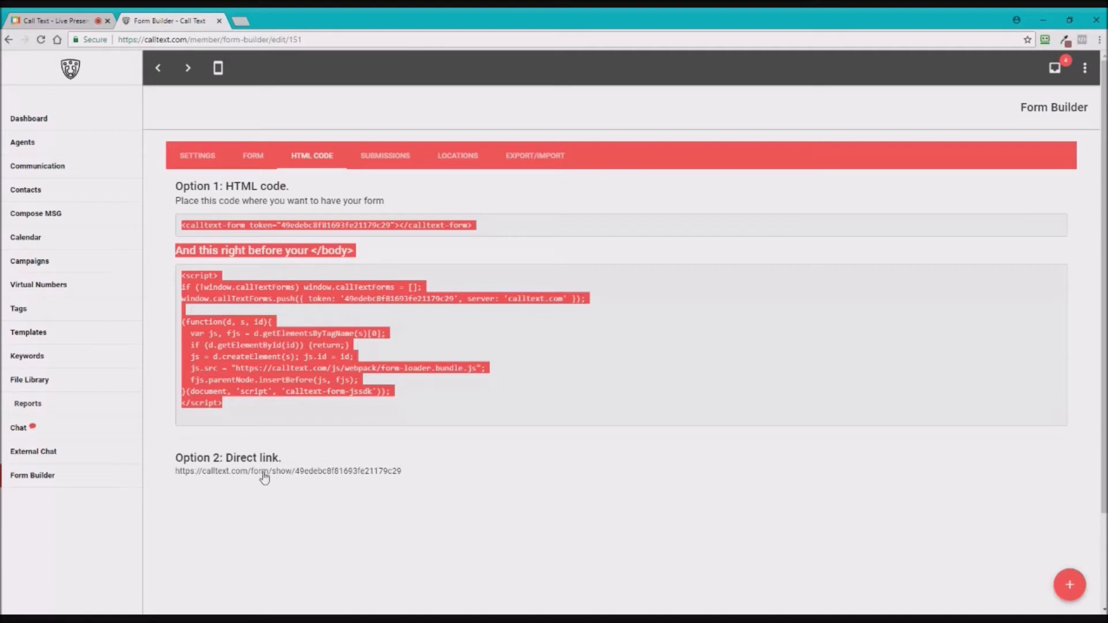
click(384, 159)
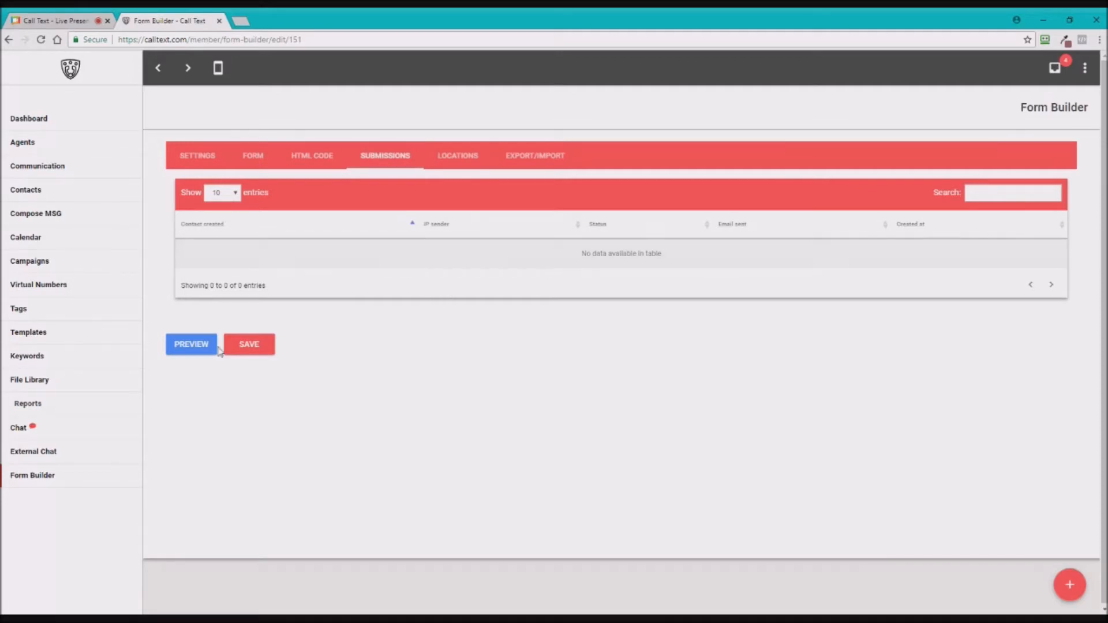
- Show the LOCATIONS tab with its empty visits-per-URL table
click(458, 156)
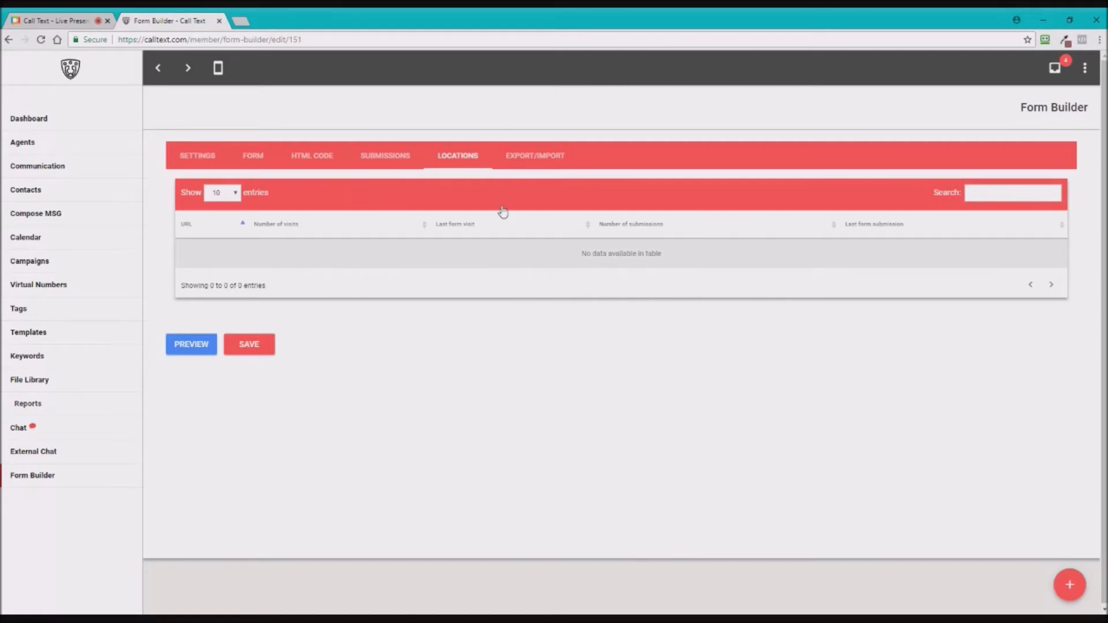
- Show the EXPORT/IMPORT tab with data download and file import options
click(527, 151)
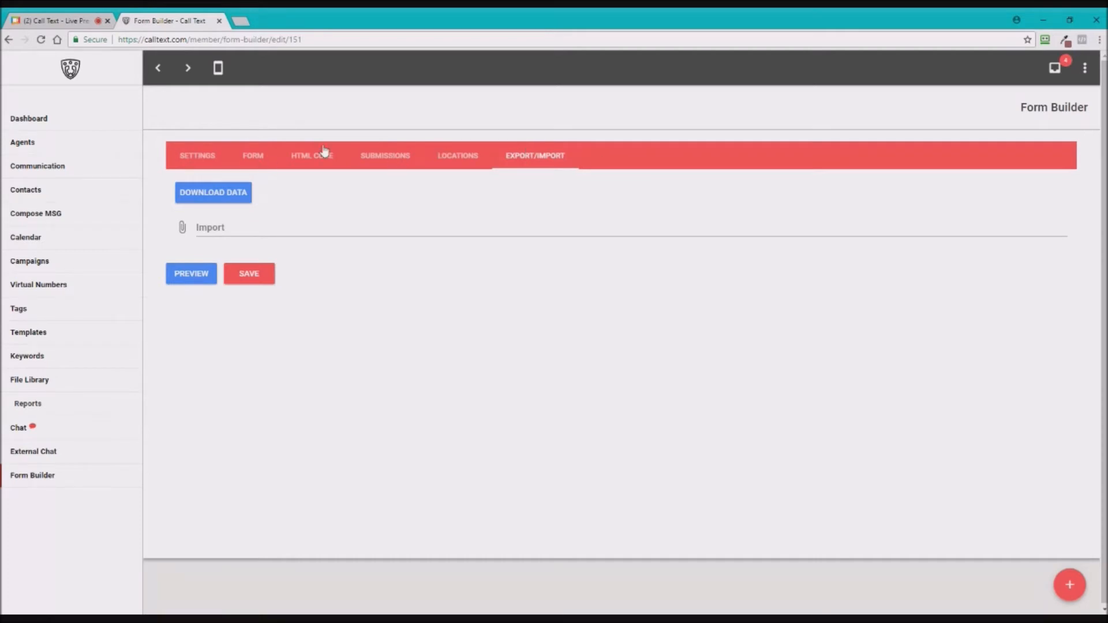
- Go back to the FORM tab's empty design canvas
click(256, 160)
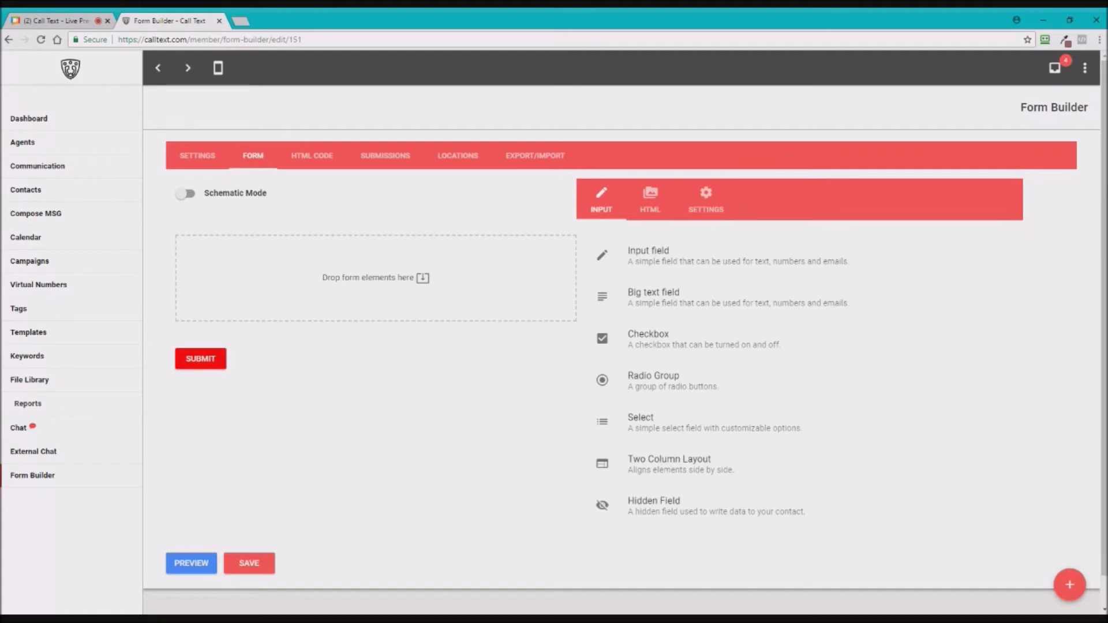
- Drop a Two Column Layout onto the form and put an Input field in its left column
drag(603, 463, 376, 288)
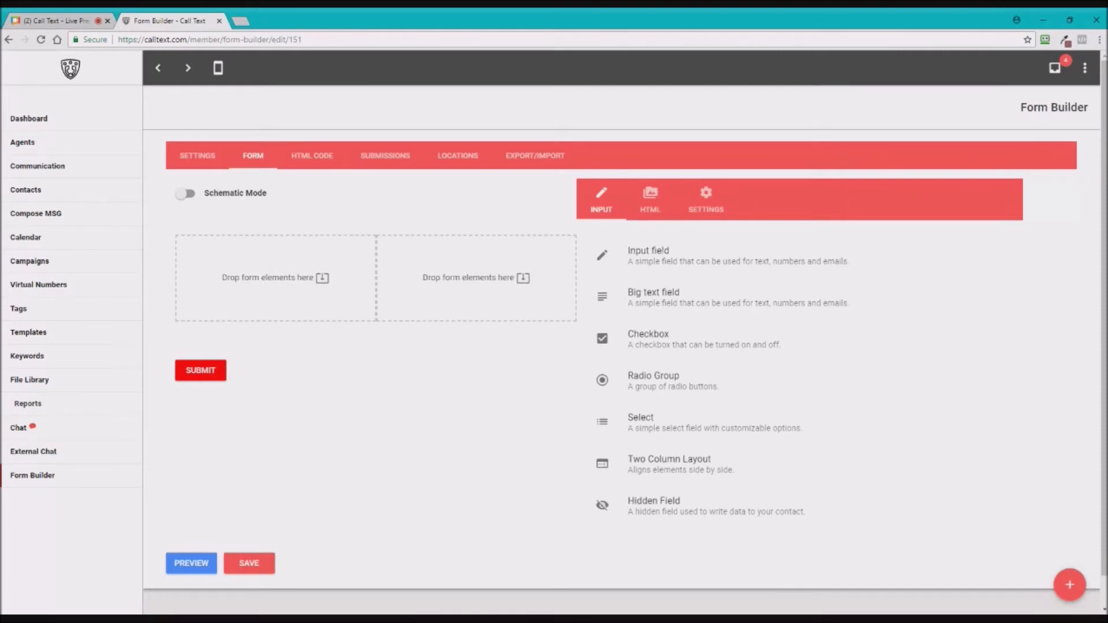
drag(603, 255, 197, 254)
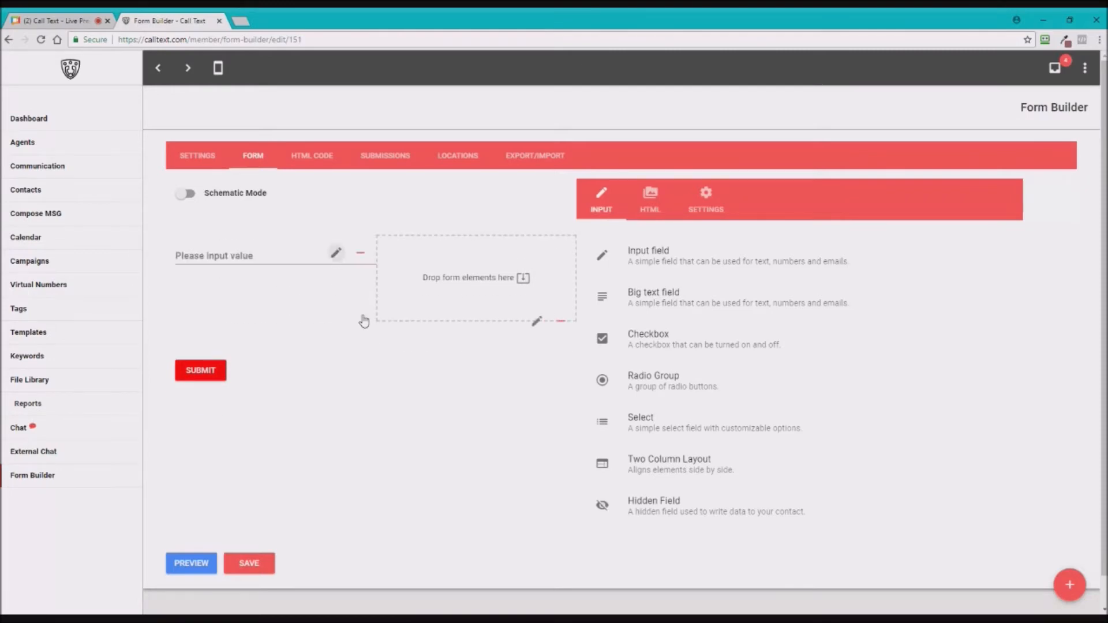
- Make the left input a required 'First Name' field mapped to the First Name contact field
click(336, 253)
drag(497, 257, 312, 271)
text(First Name)
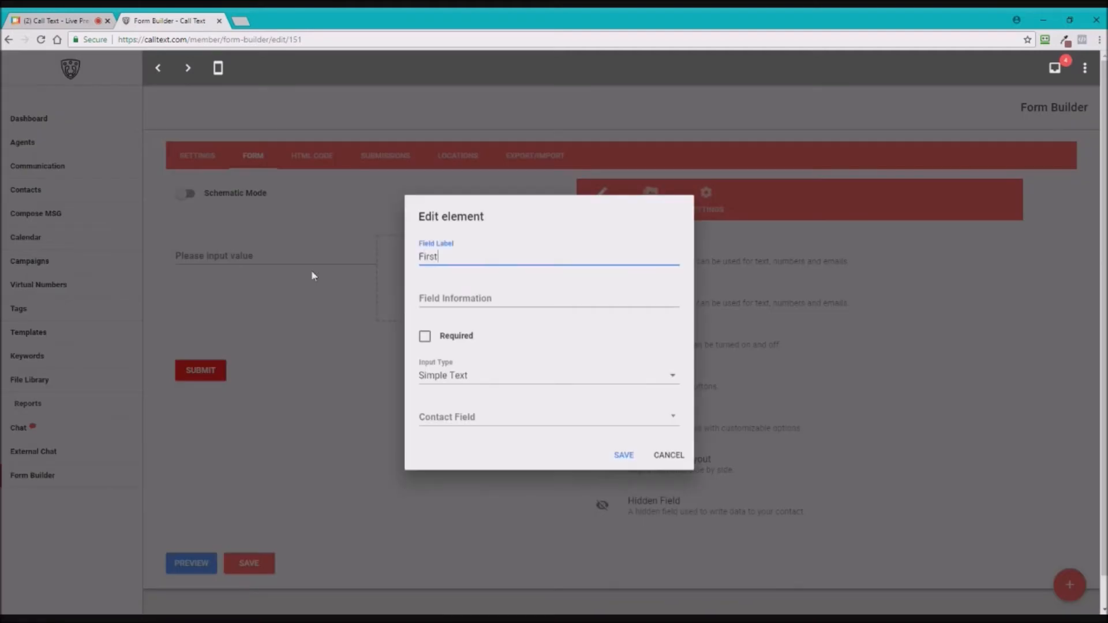
click(426, 341)
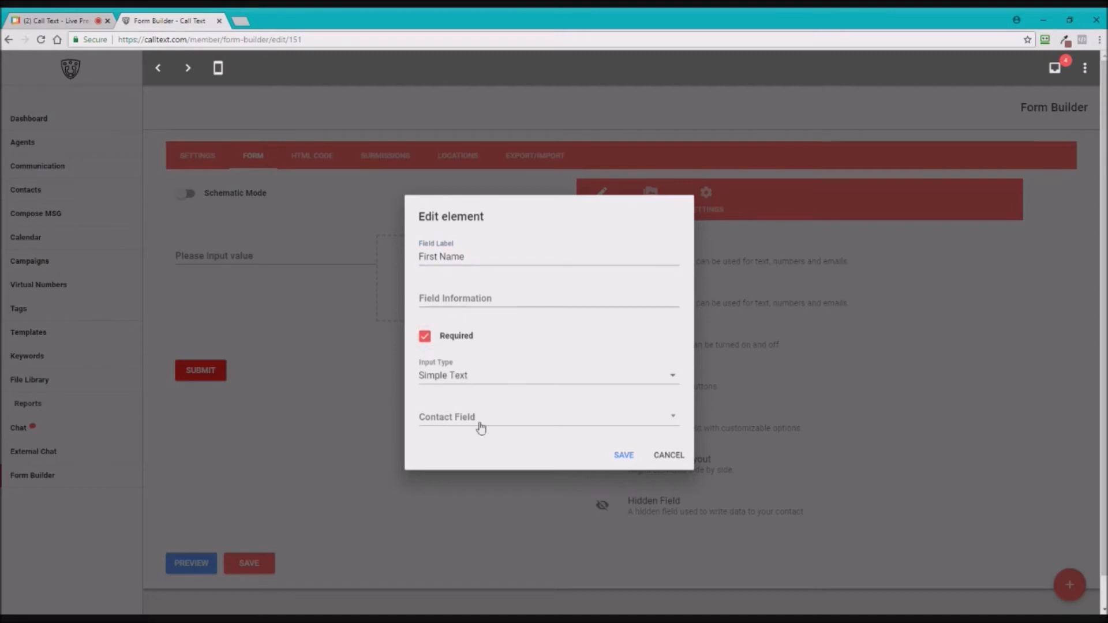
click(465, 420)
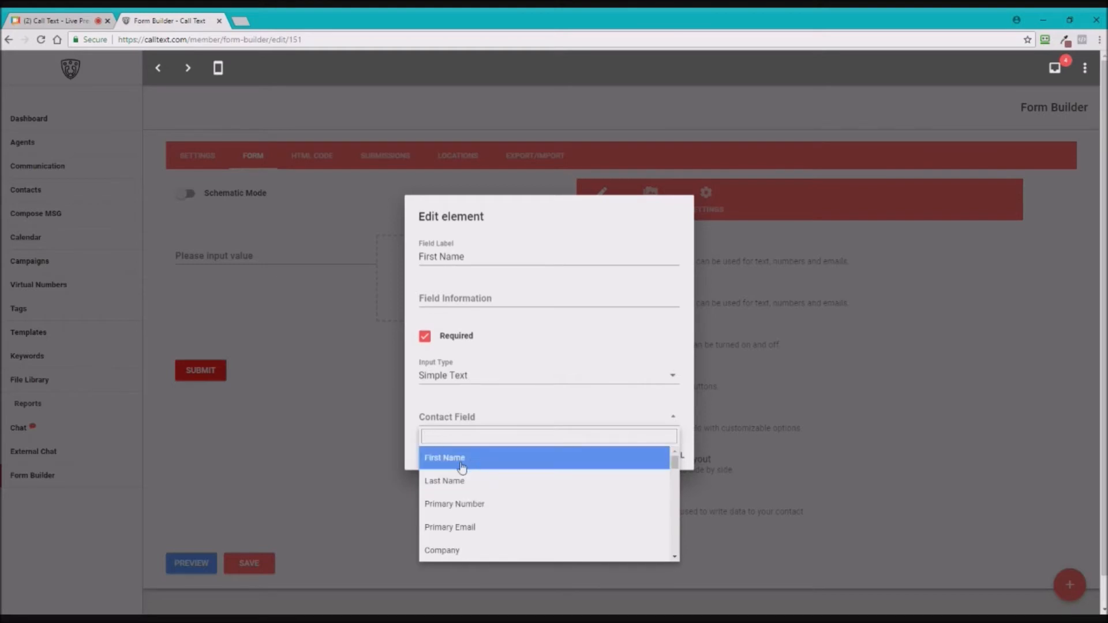
click(462, 468)
click(623, 459)
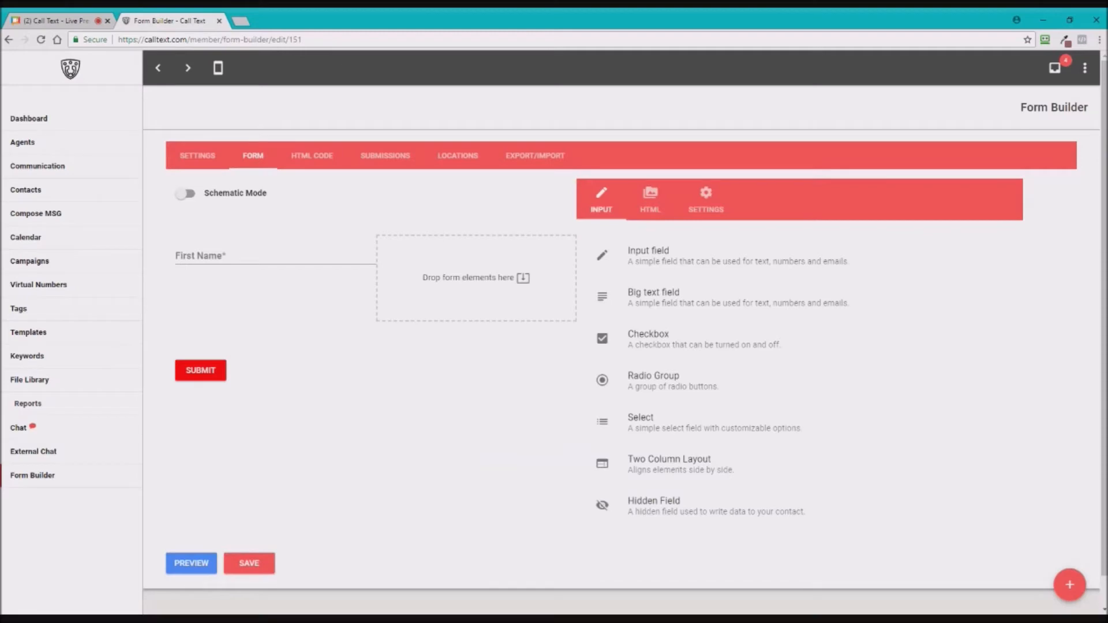
- Put an input in the right column as a required 'Last Name' field mapped to Last Name
drag(648, 250, 527, 251)
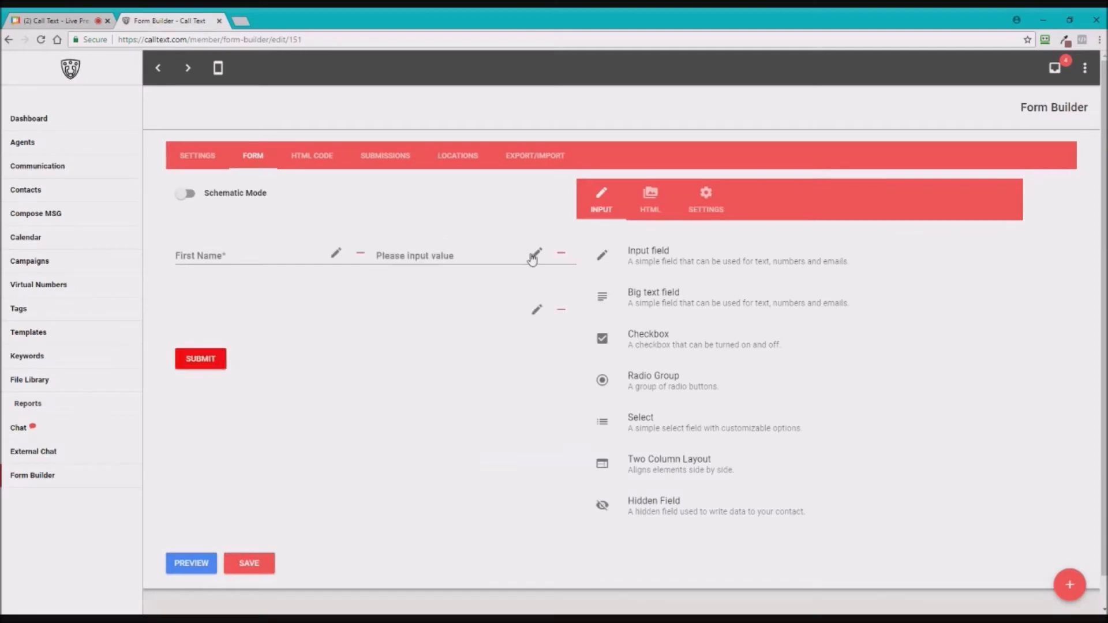
click(445, 272)
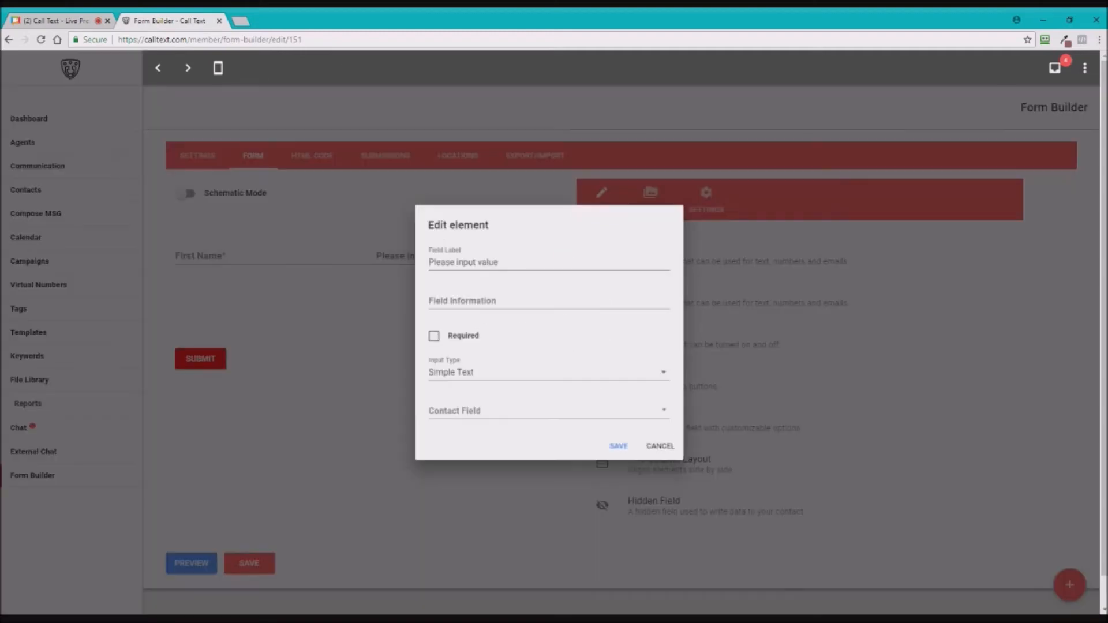
drag(498, 257, 374, 282)
text(Last )
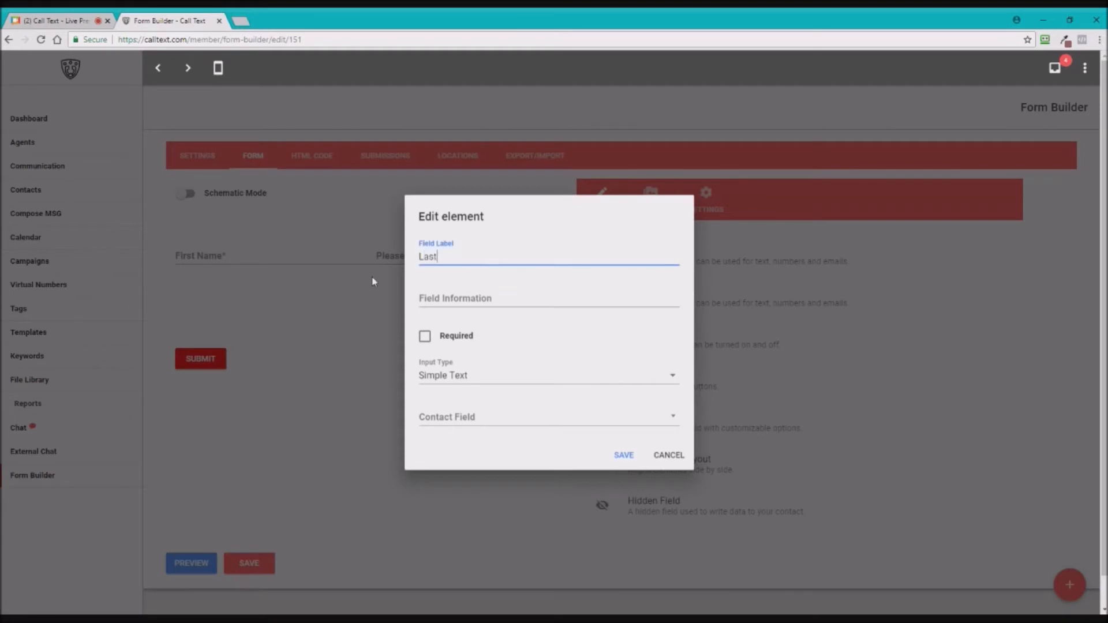
text(Name)
click(424, 340)
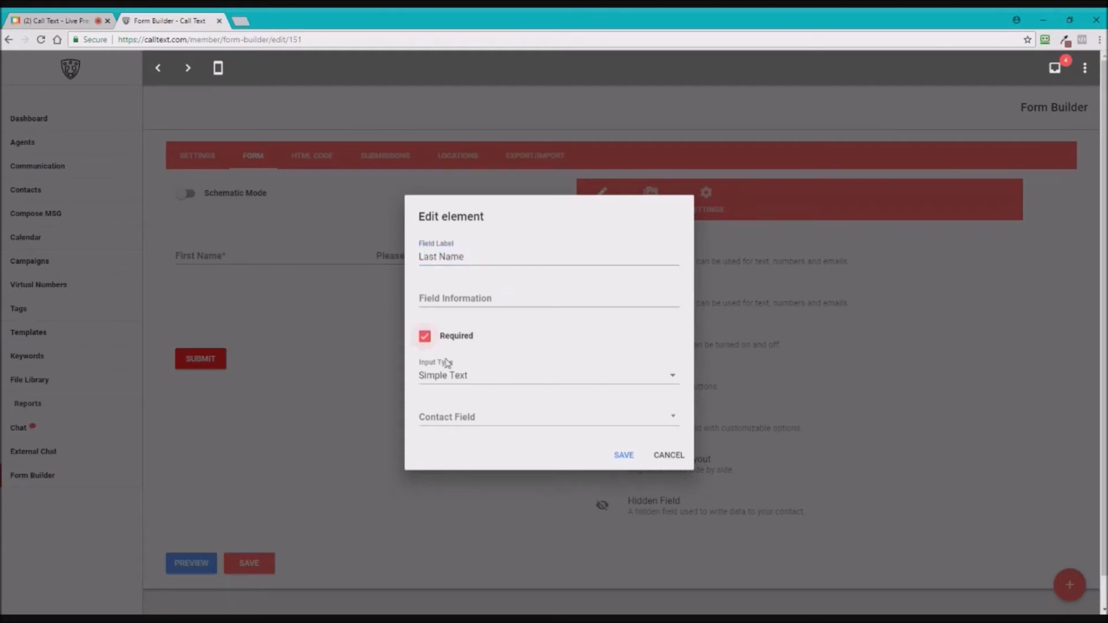
click(461, 422)
click(462, 481)
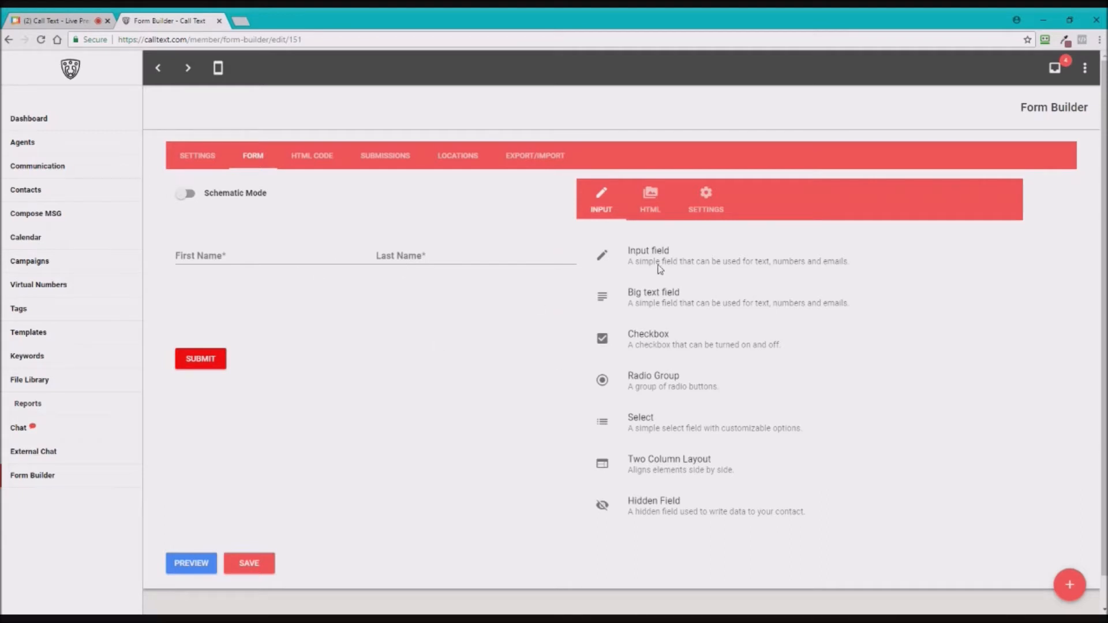
- Add a new input field below the First Name / Last Name row
drag(660, 269, 243, 343)
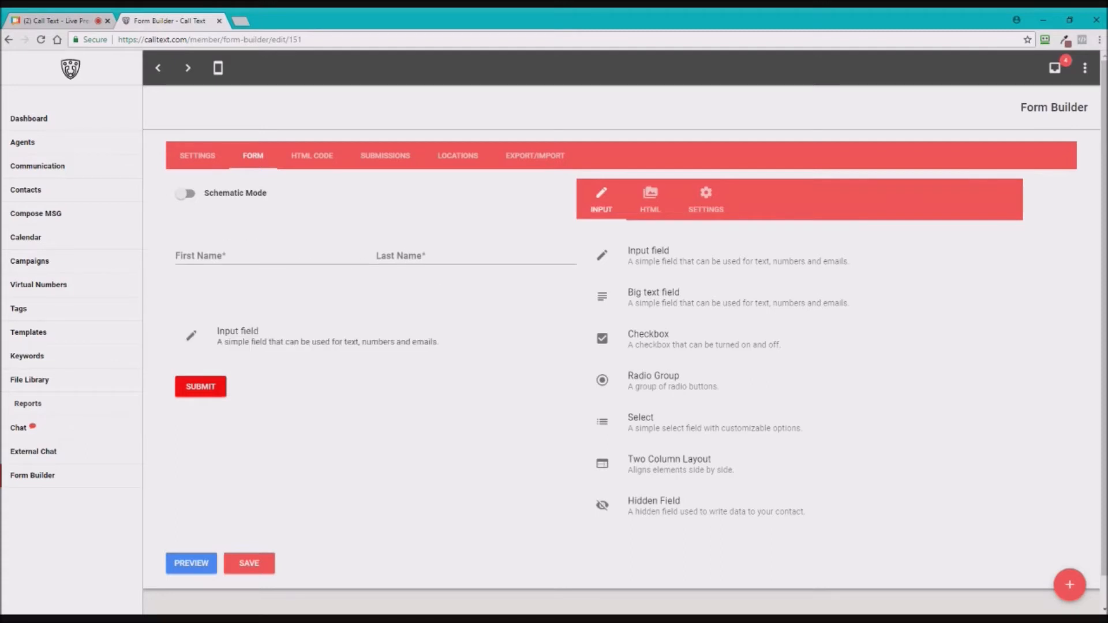
drag(243, 343, 415, 337)
click(245, 256)
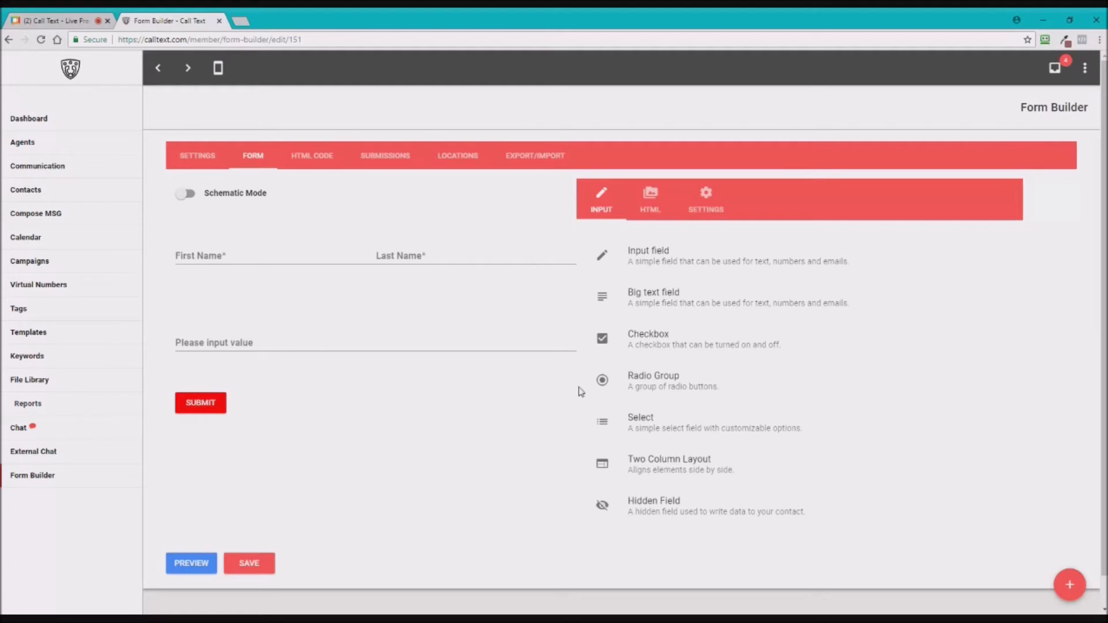
- Make it a required 'Phone Number' field, Phone Number type, prefilled from Primary Number
mouse_move(499, 345)
click(521, 367)
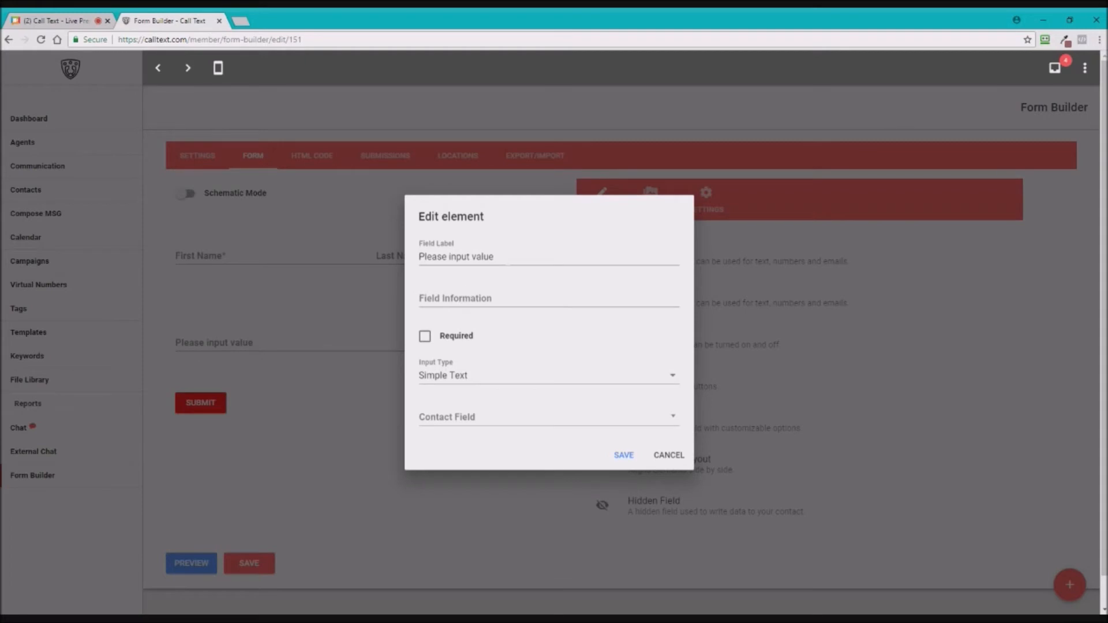
key(Tab)
text(Phone)
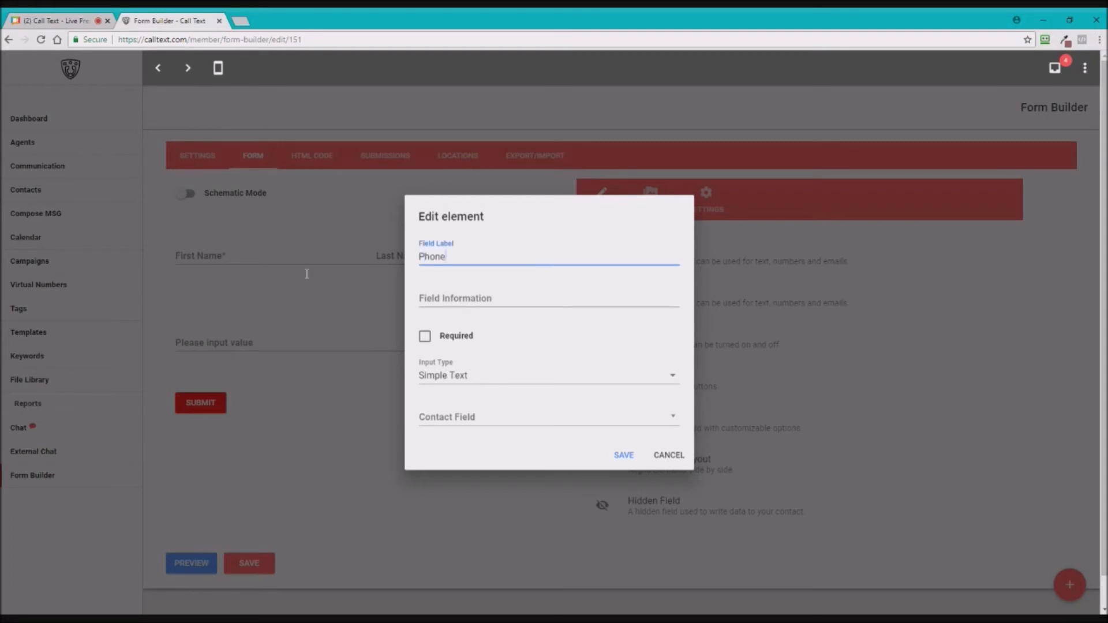
text( Number)
click(426, 337)
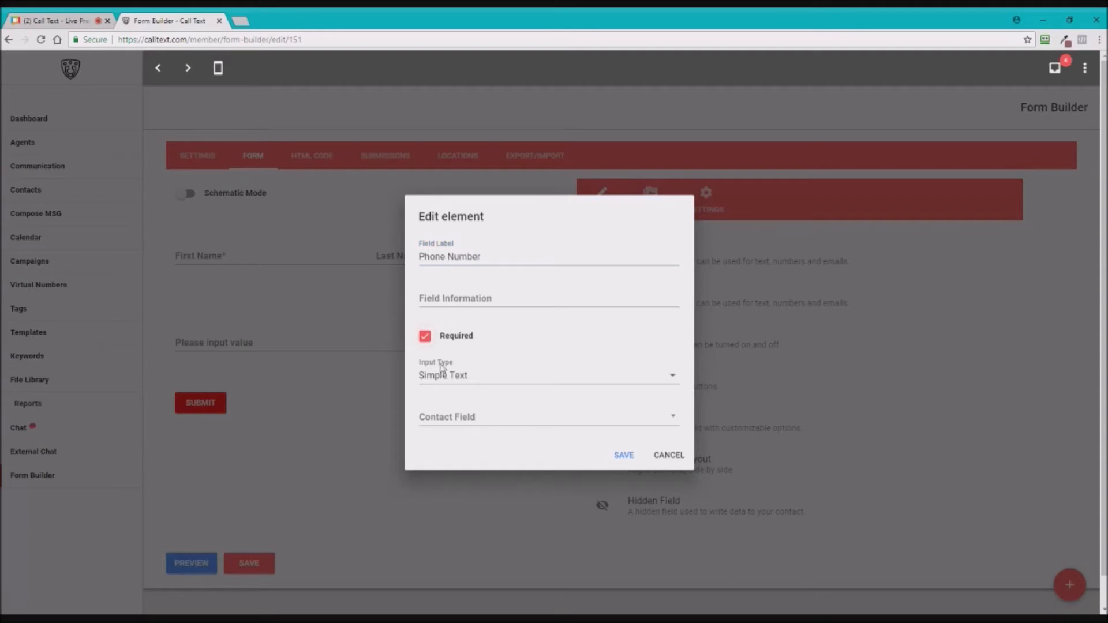
click(453, 378)
click(458, 388)
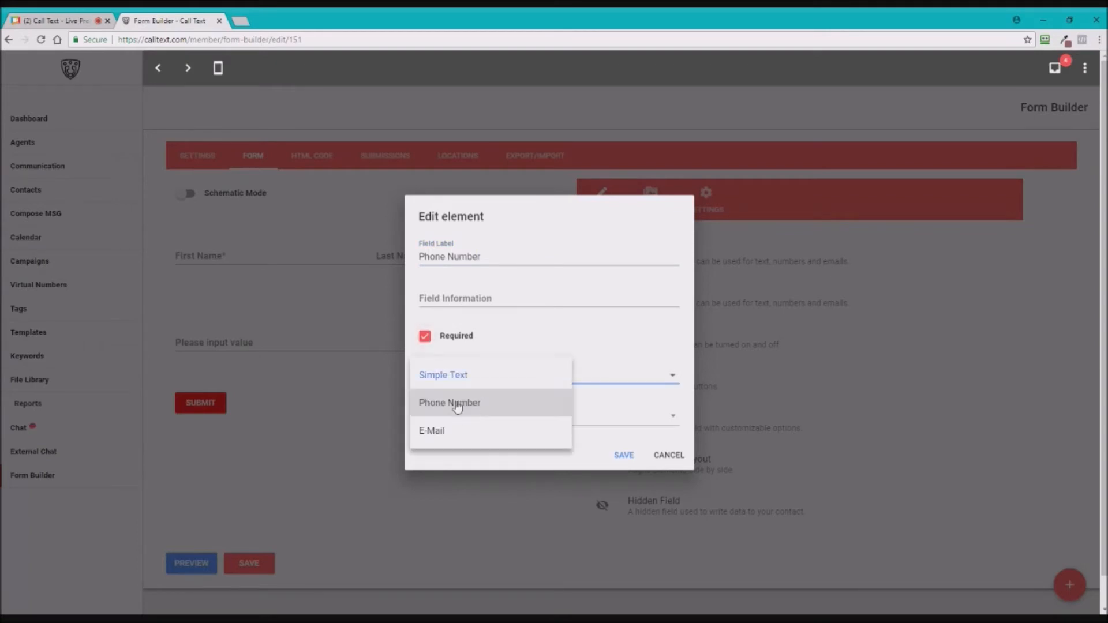
click(461, 410)
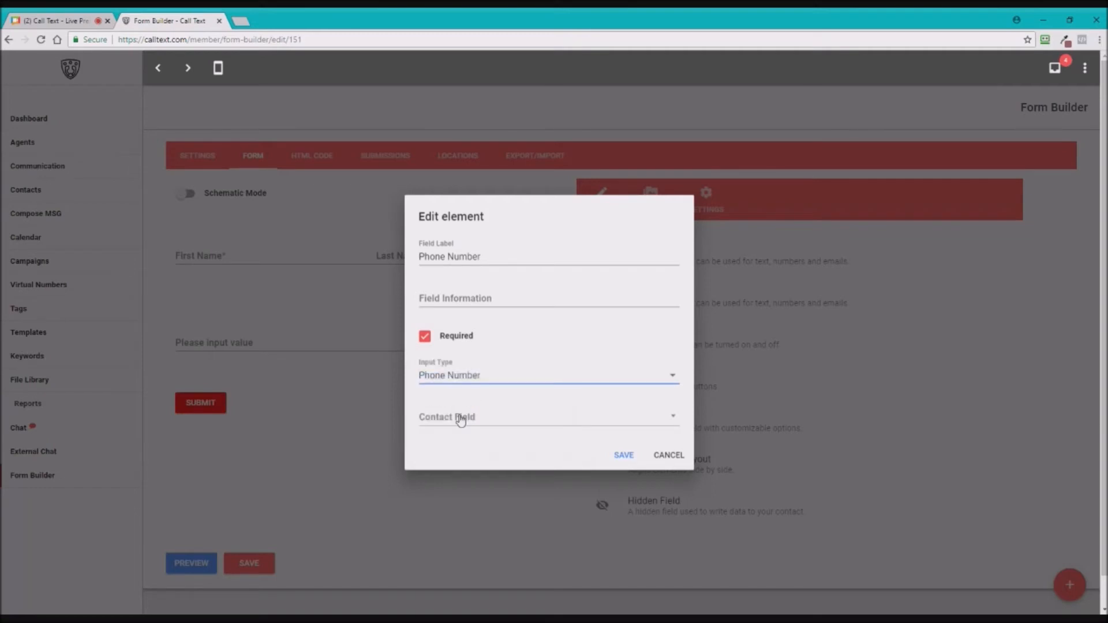
click(466, 419)
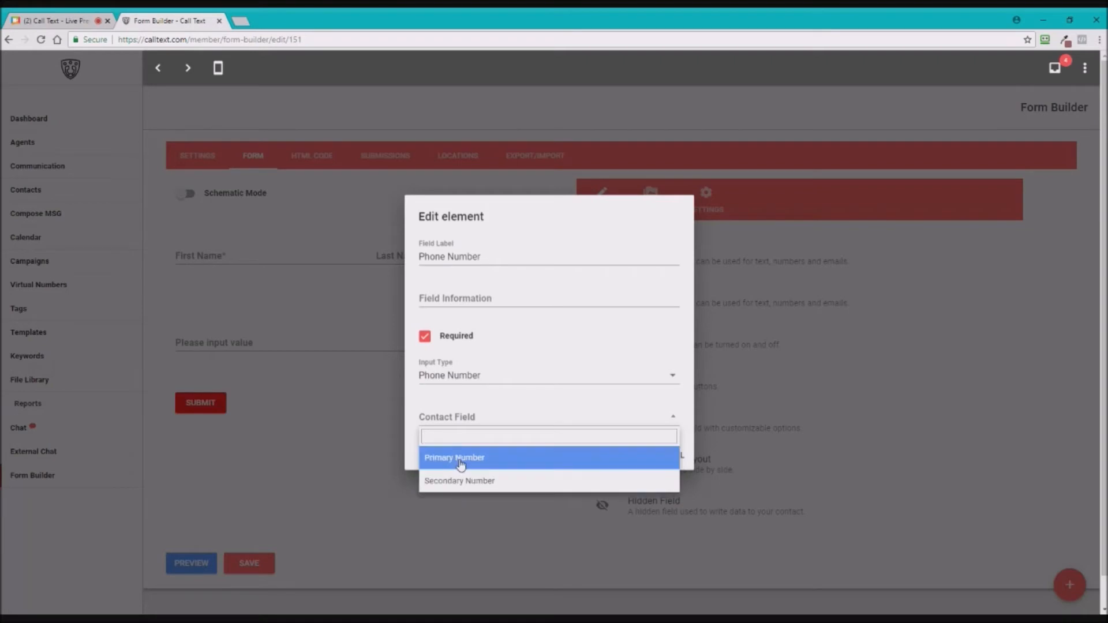
click(461, 460)
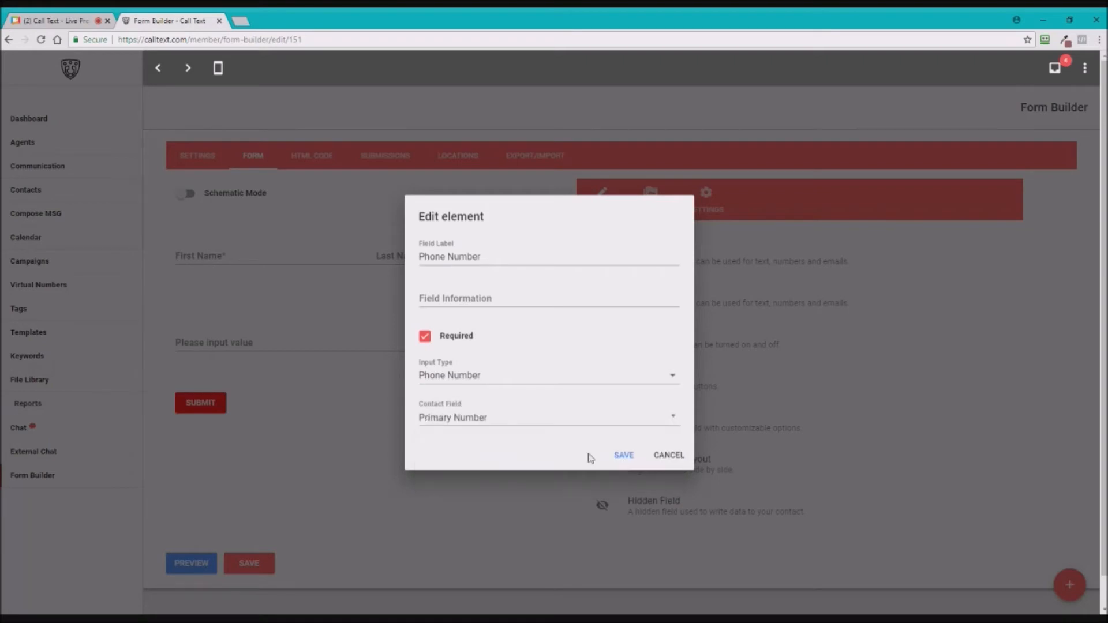
click(624, 456)
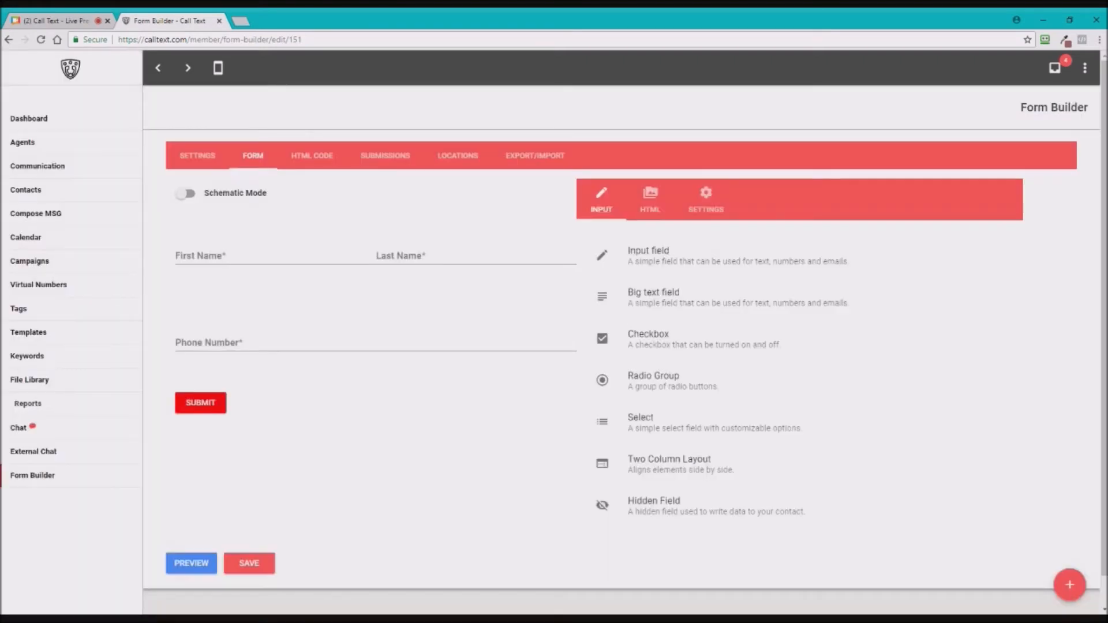
- Add a required 'Email Address' input of E-Mail type, prefilled from the contact's Primary E-mail
drag(602, 255, 277, 375)
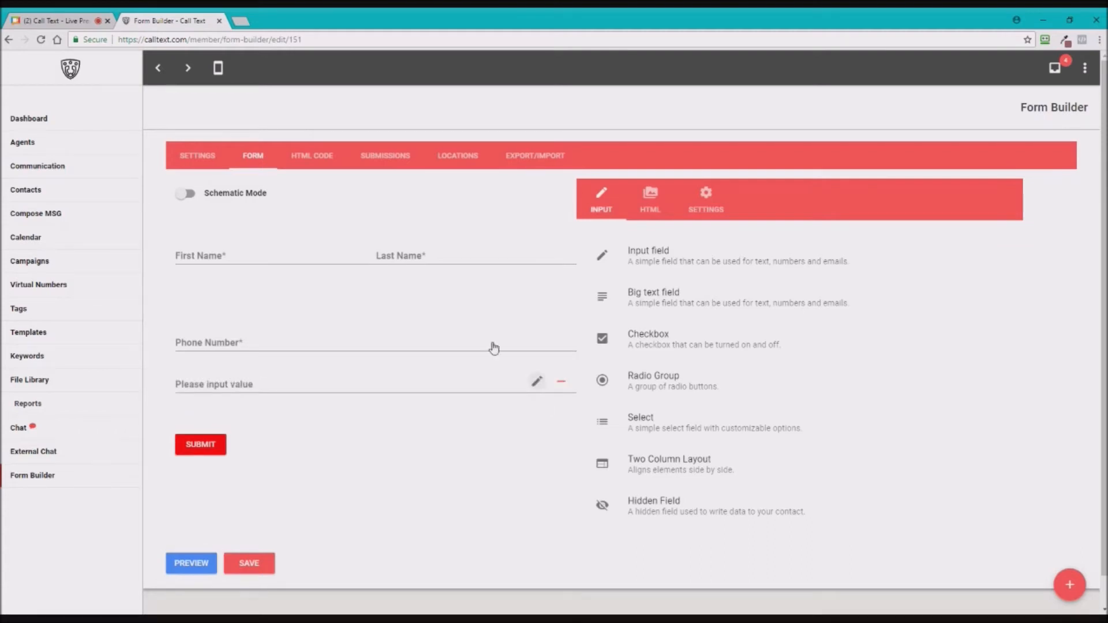
click(536, 381)
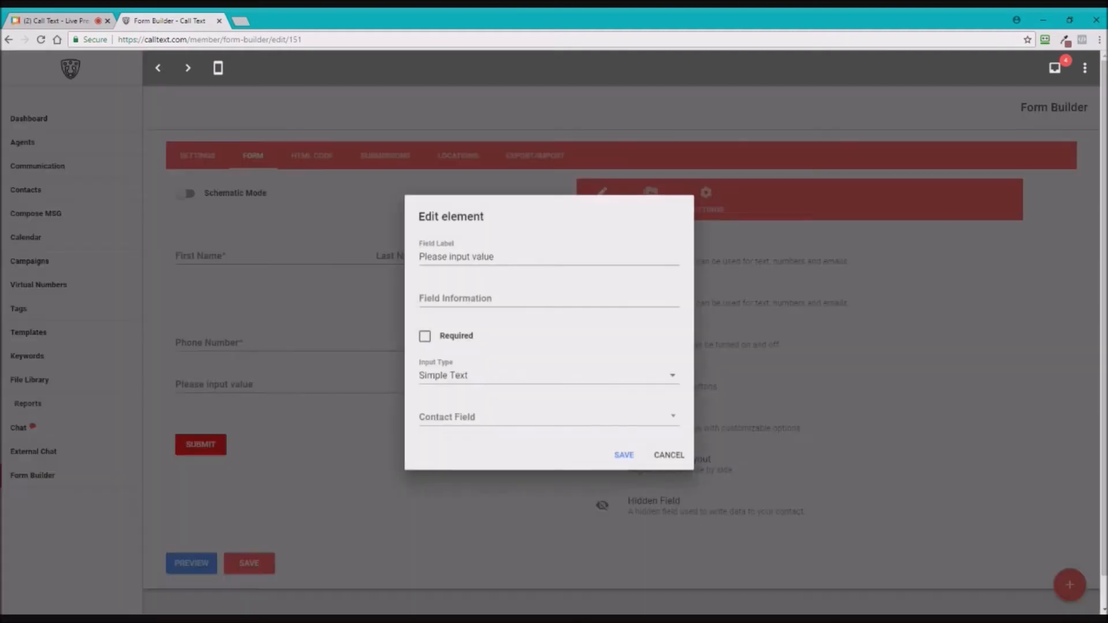
key(Tab)
text(Email Address)
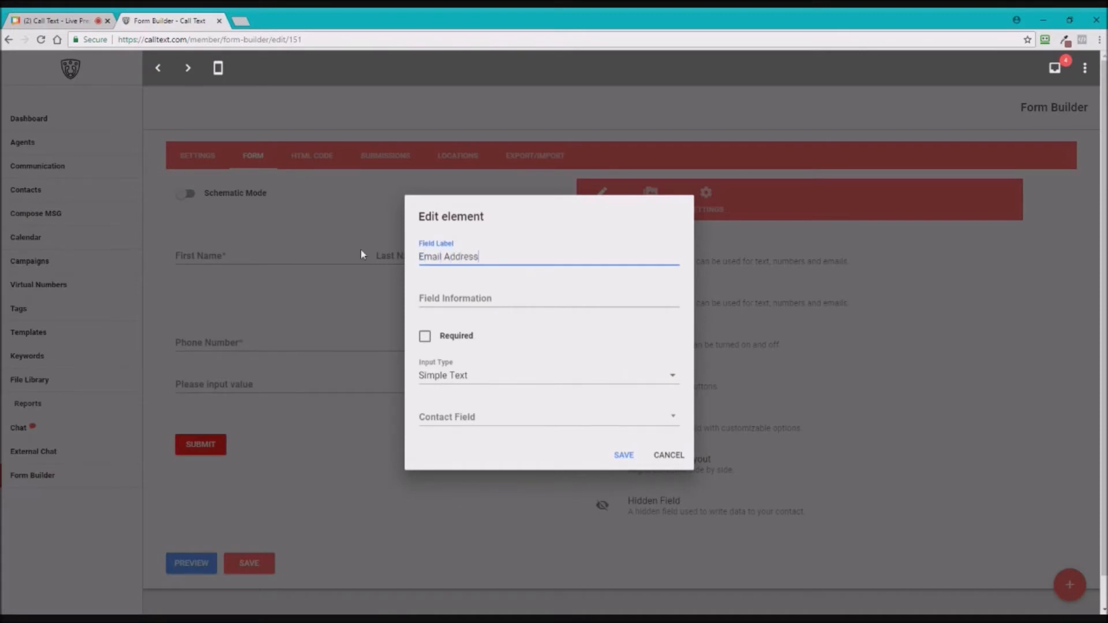
click(425, 336)
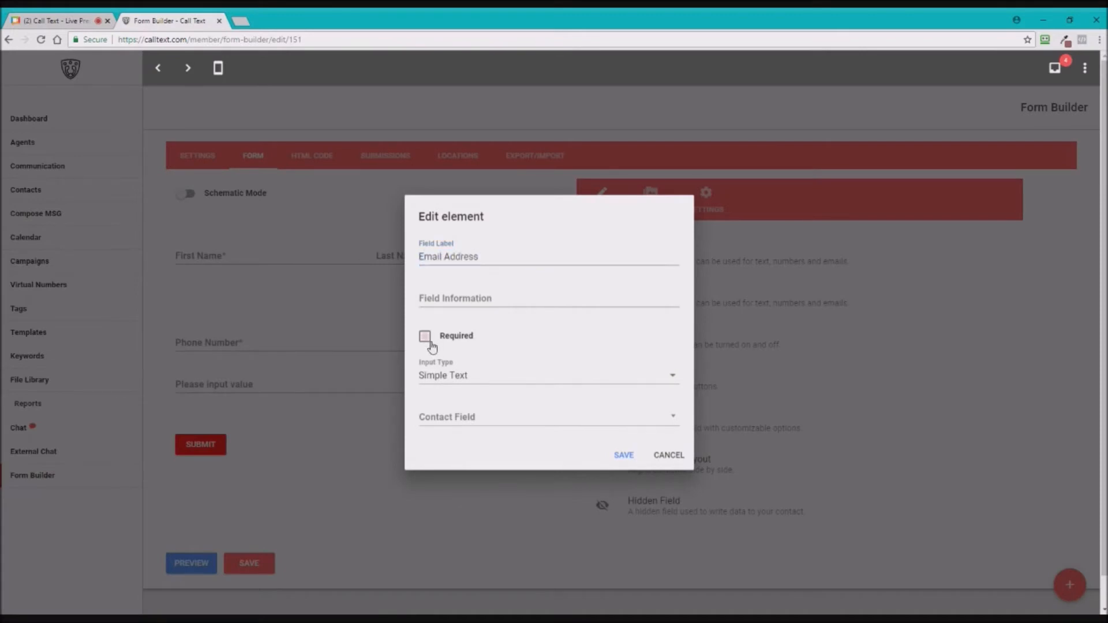
click(482, 382)
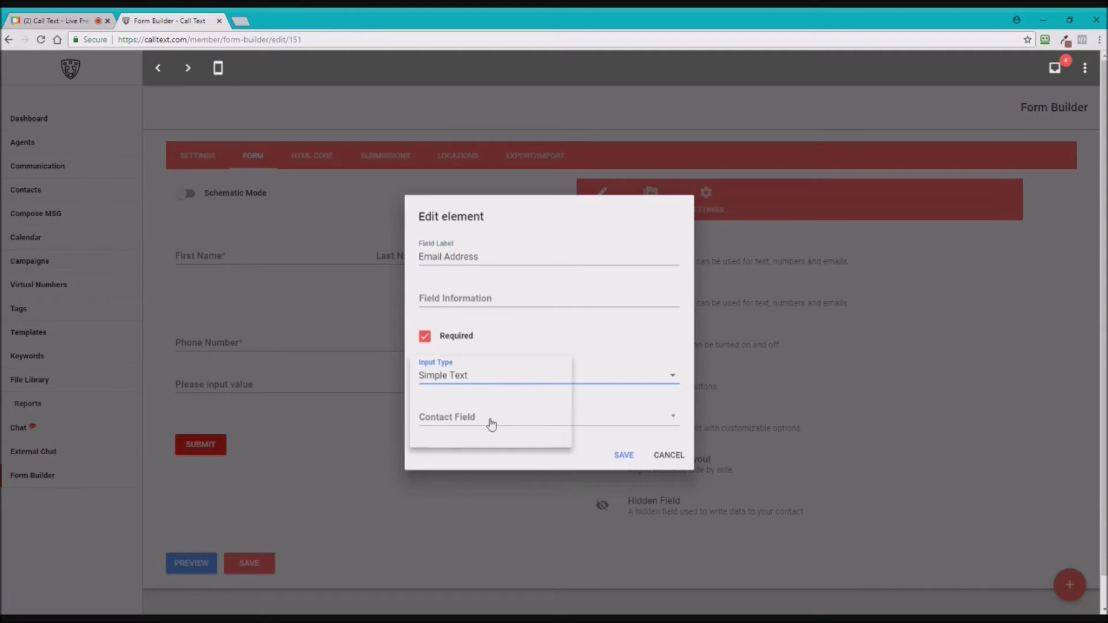
click(460, 417)
click(465, 465)
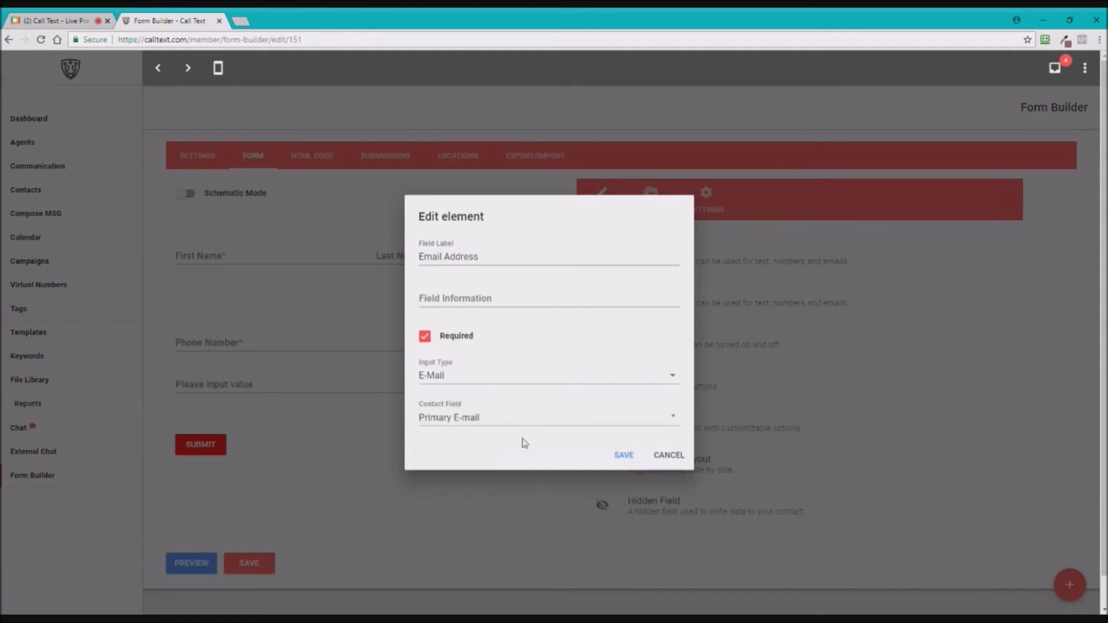
click(460, 492)
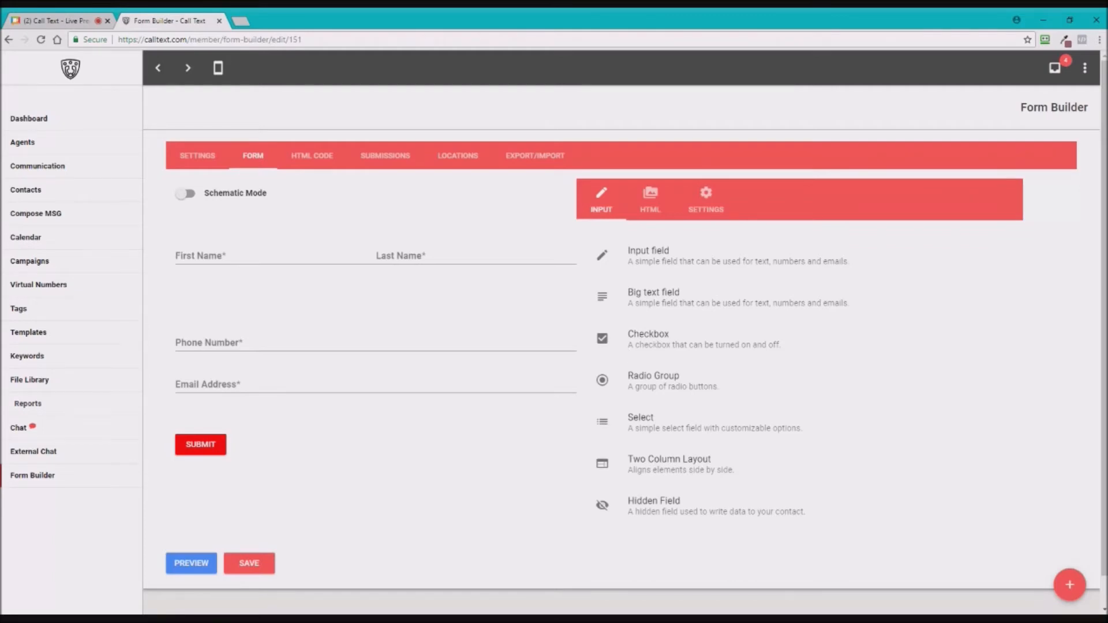
- Place a checkbox below Email Address labelled 'I accept your terms and conditions'
drag(634, 340, 581, 377)
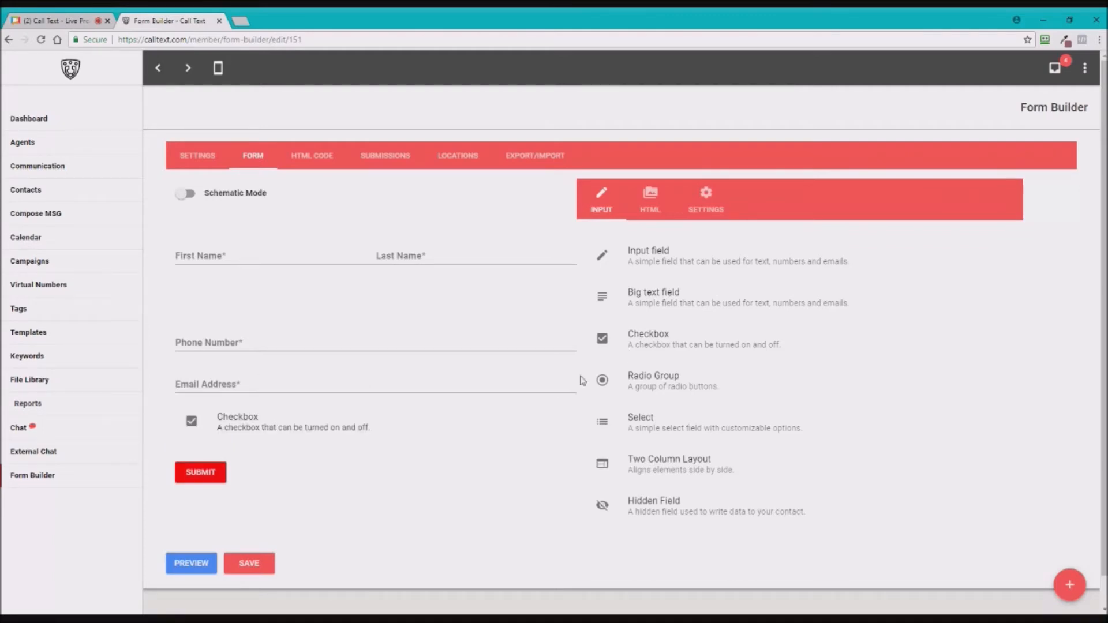
drag(508, 429, 470, 437)
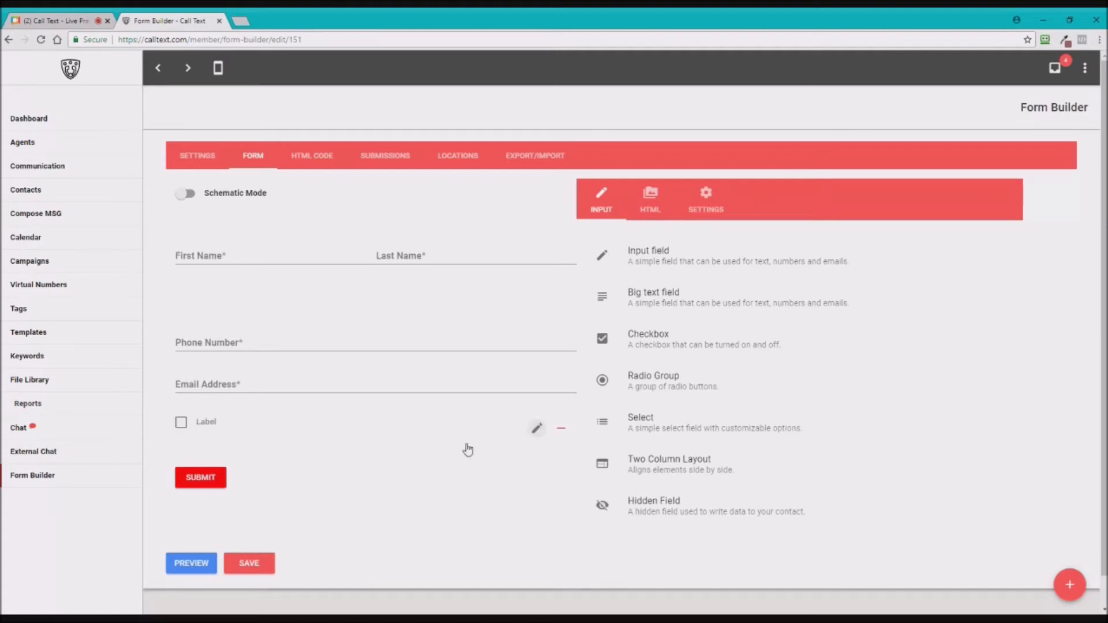
click(536, 428)
key(Tab)
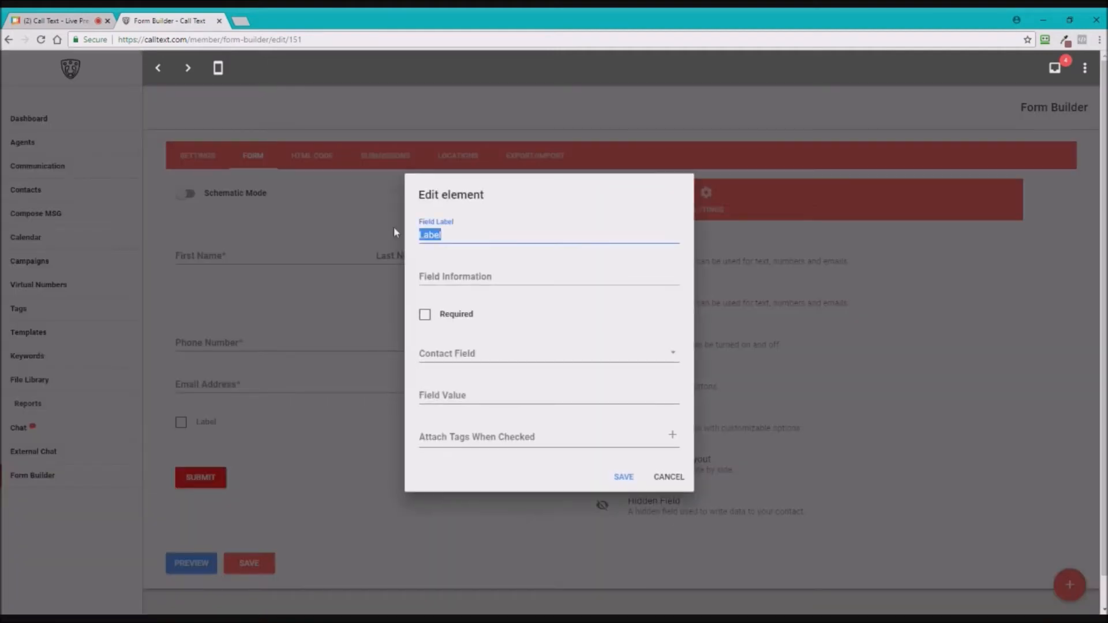
text(I accept your terms and codi)
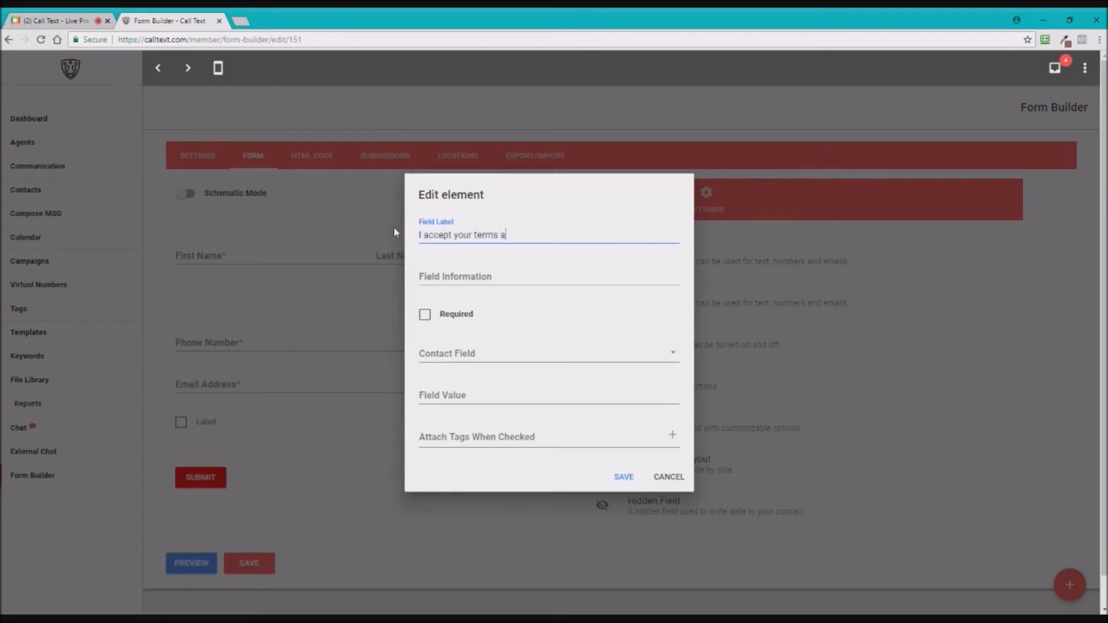
key(BackSpace)
key(BackSpace)
text(nditions)
- Make the checkbox required and link it to the contact's Optout field
click(425, 315)
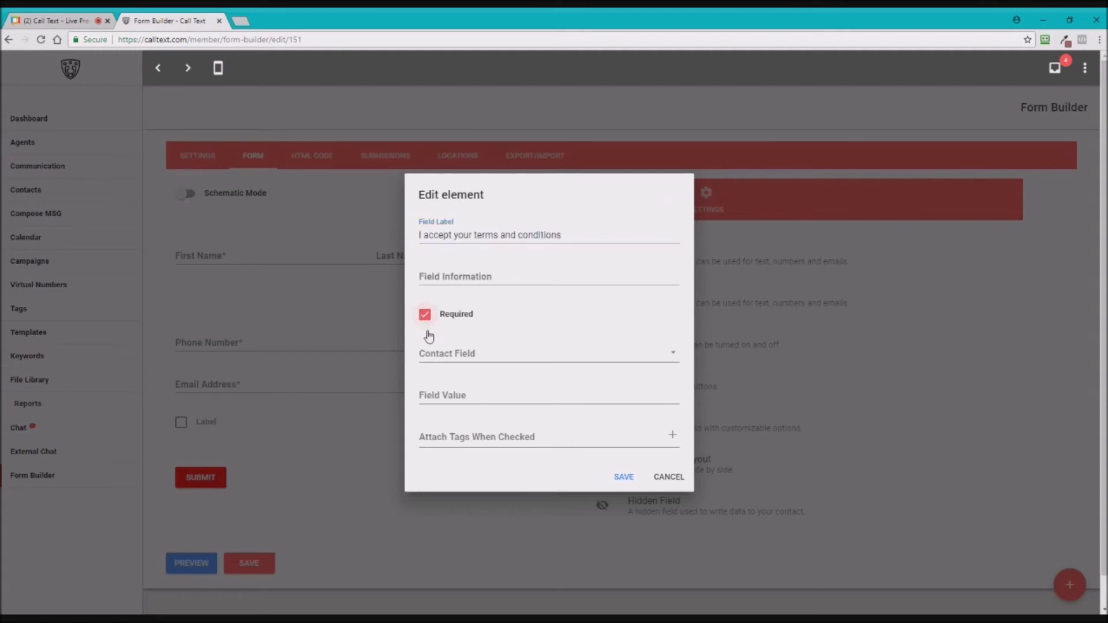
click(463, 359)
scroll(487, 430, down, 10)
scroll(512, 436, down, 3)
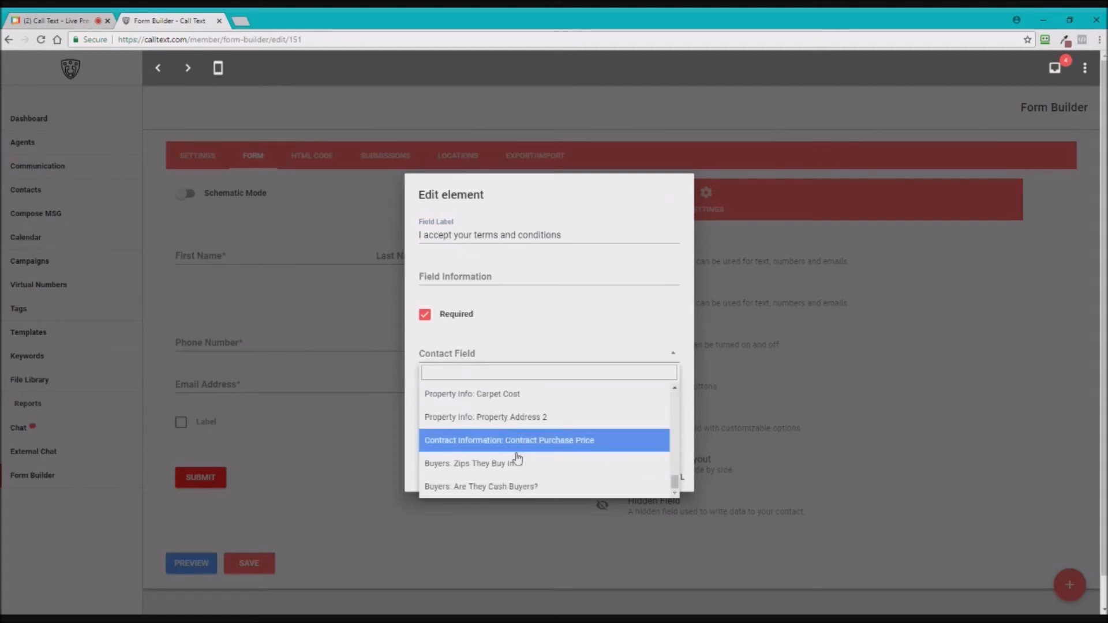
scroll(490, 427, up, 3)
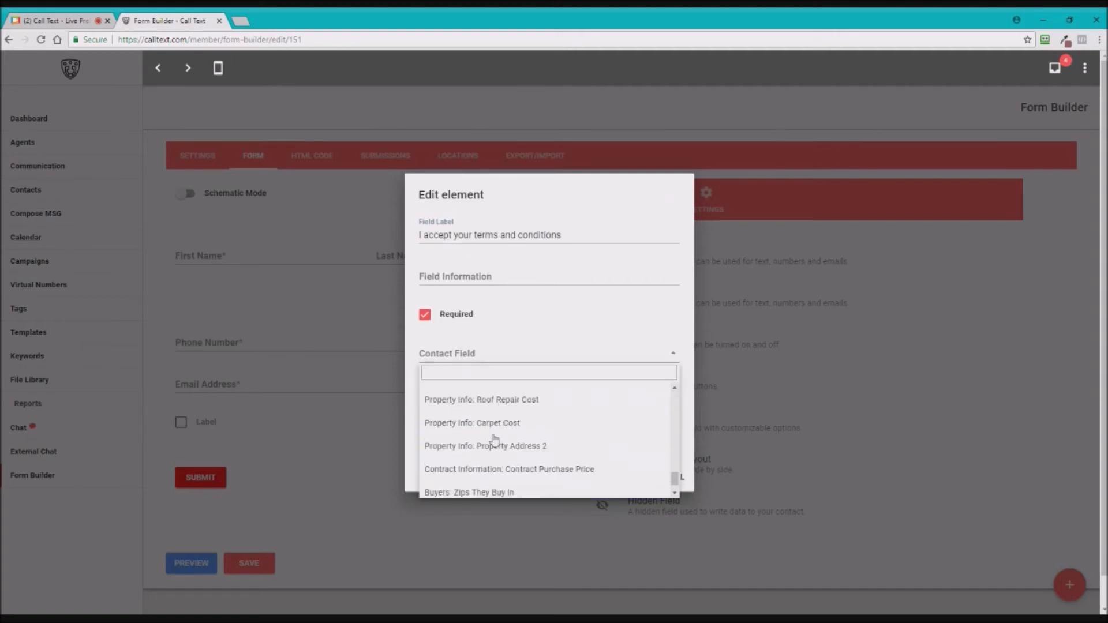
scroll(496, 450, down, 1)
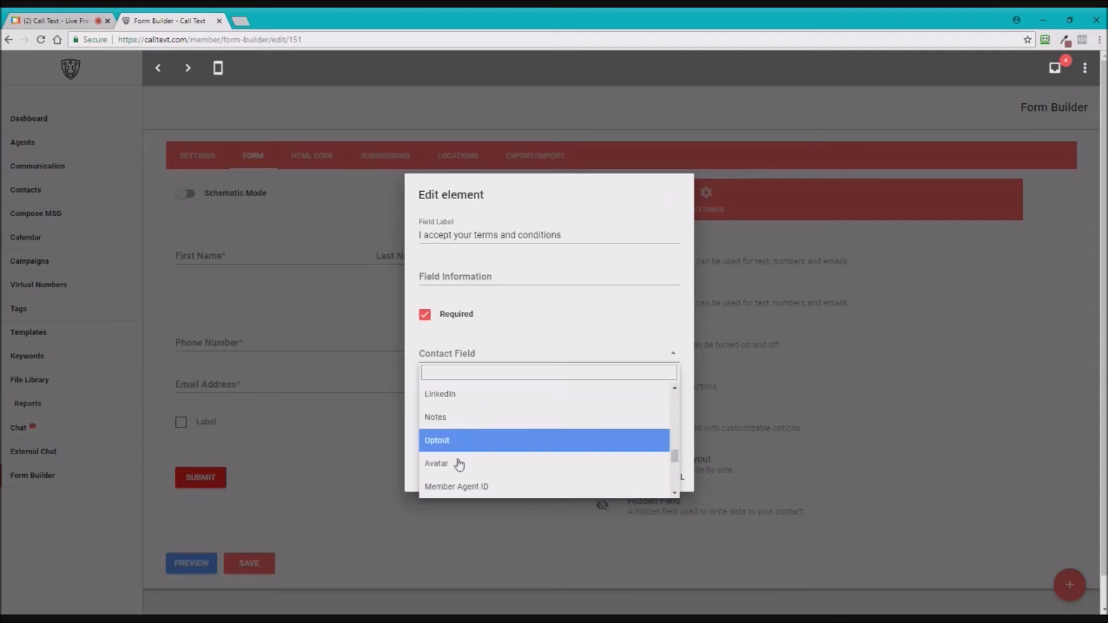
click(468, 440)
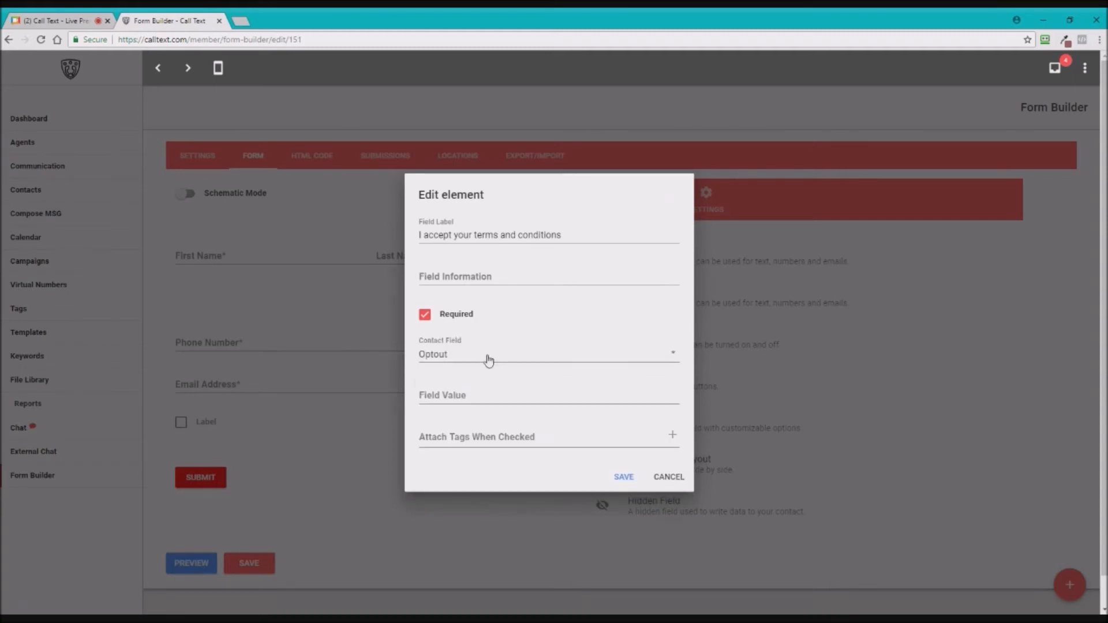
click(465, 355)
scroll(479, 415, up, 10)
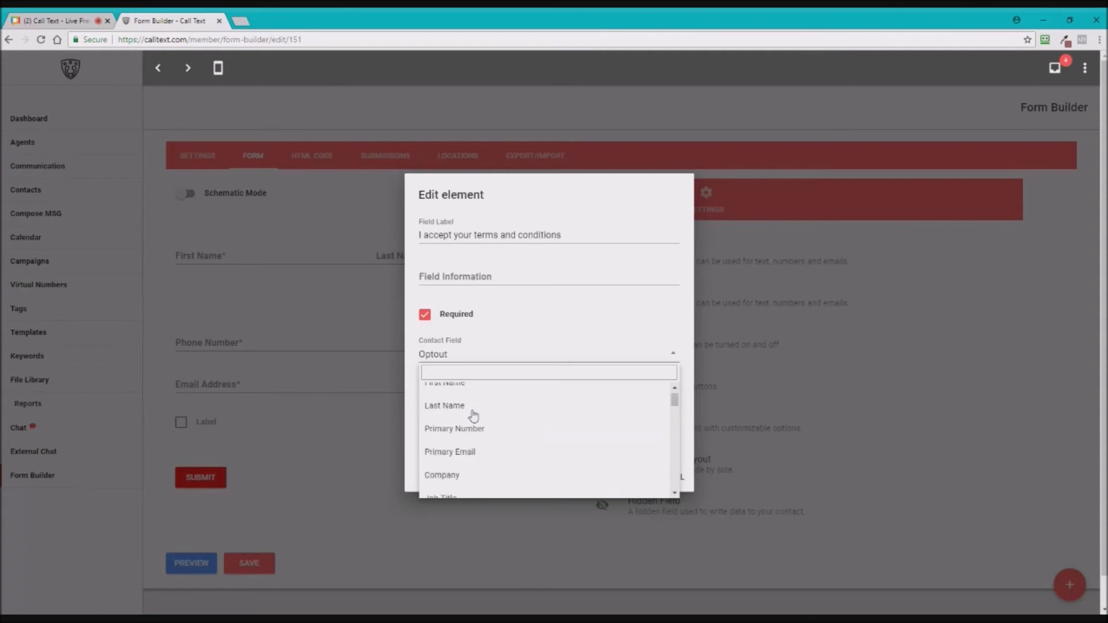
click(457, 355)
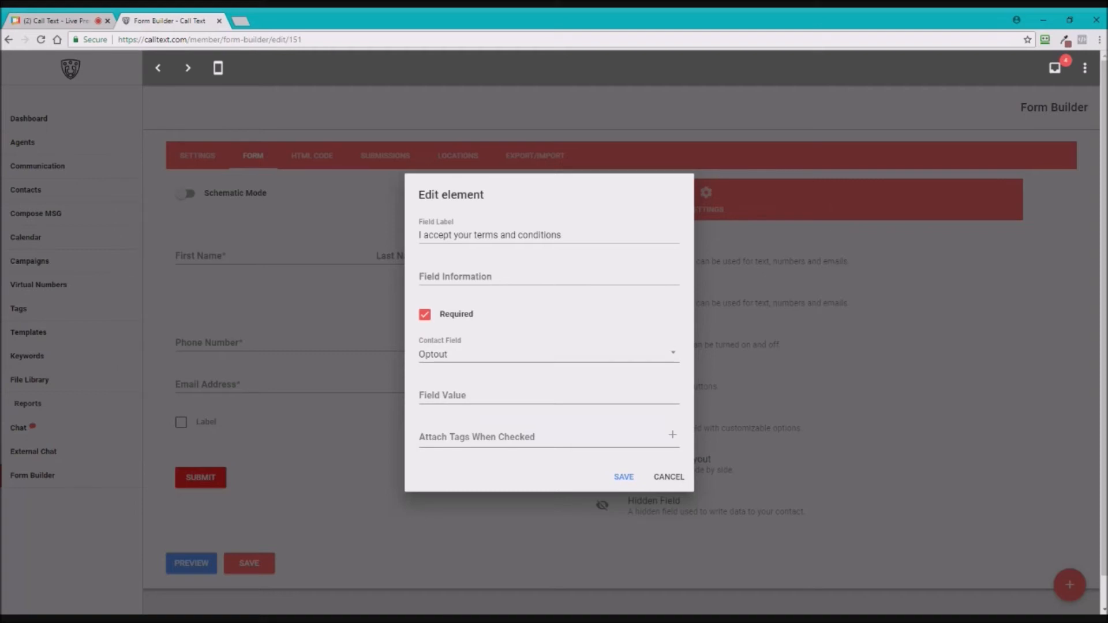
- Attach Fake Tag to the checkbox and save it
click(484, 439)
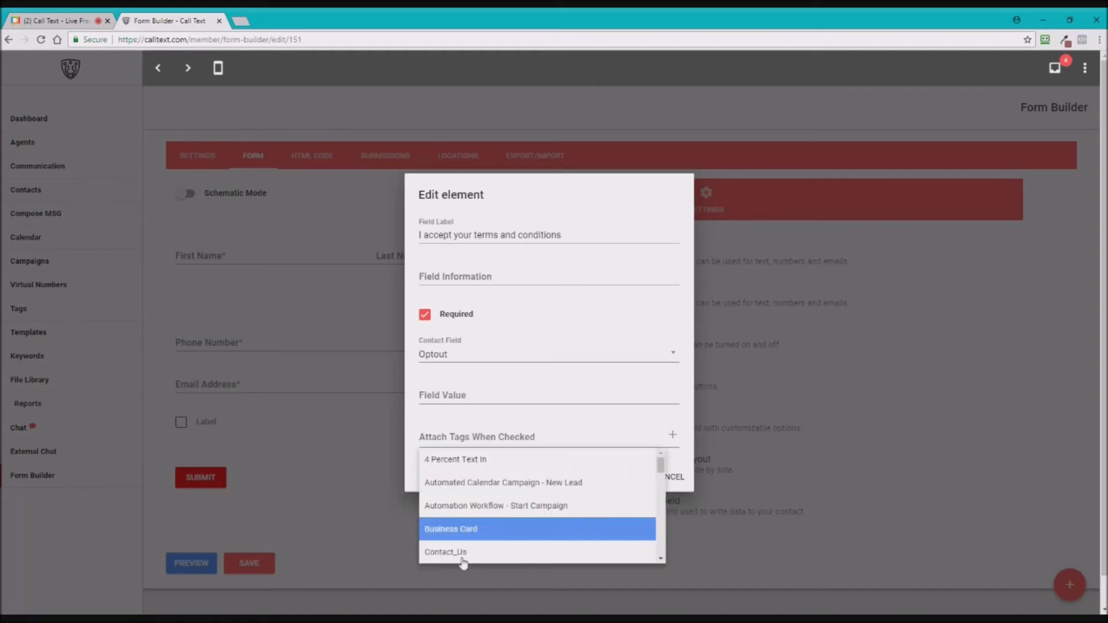
scroll(476, 531, down, 5)
scroll(473, 503, up, 1)
scroll(468, 505, up, 1)
click(459, 485)
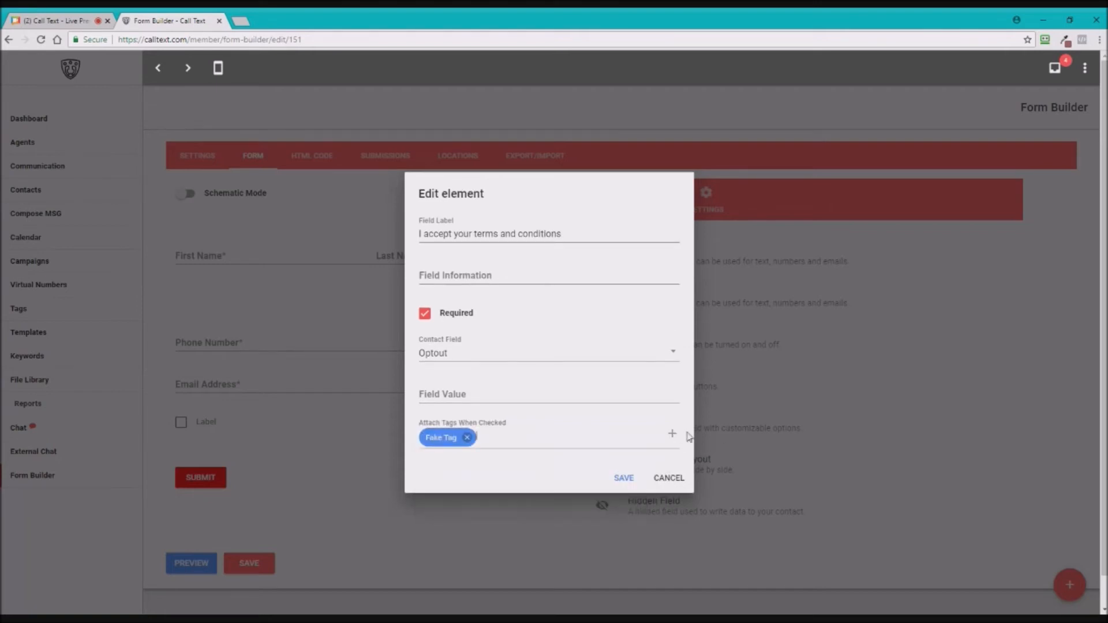
click(624, 478)
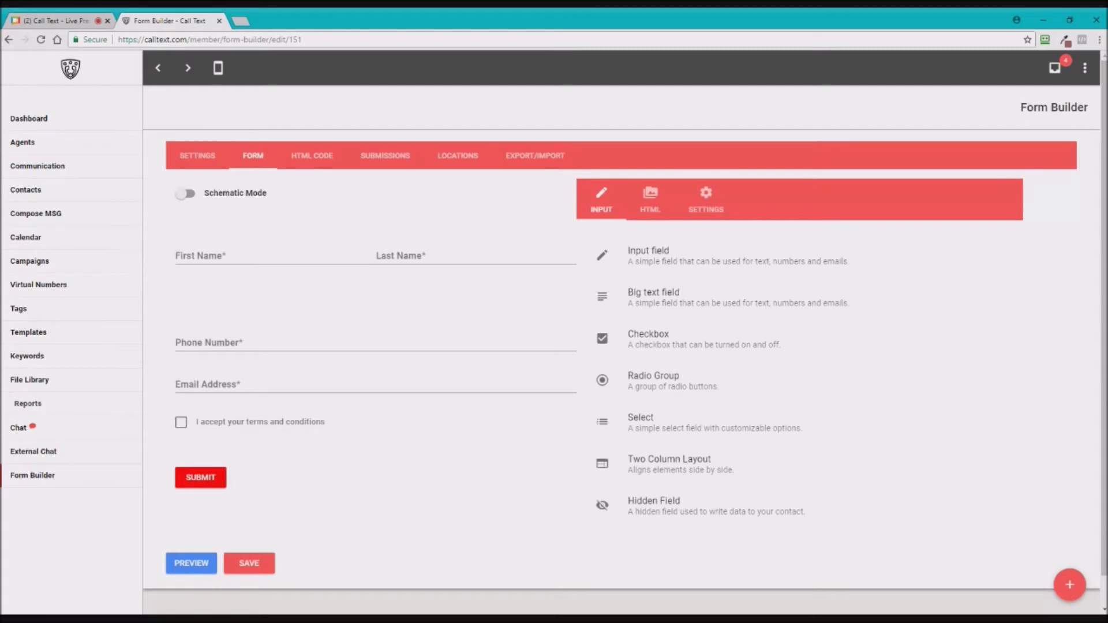
- Add a required radio group labelled 'Your Favorite Color' below the terms checkbox
drag(653, 381, 254, 456)
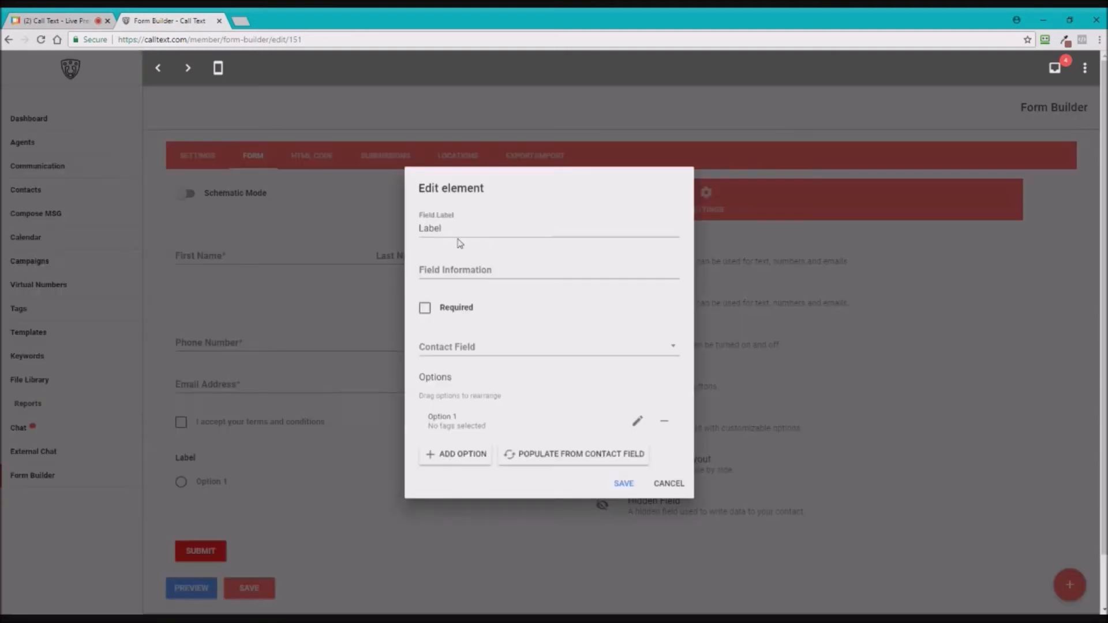
drag(456, 230, 349, 234)
key(ctrl+a)
text(Your Favorite Color)
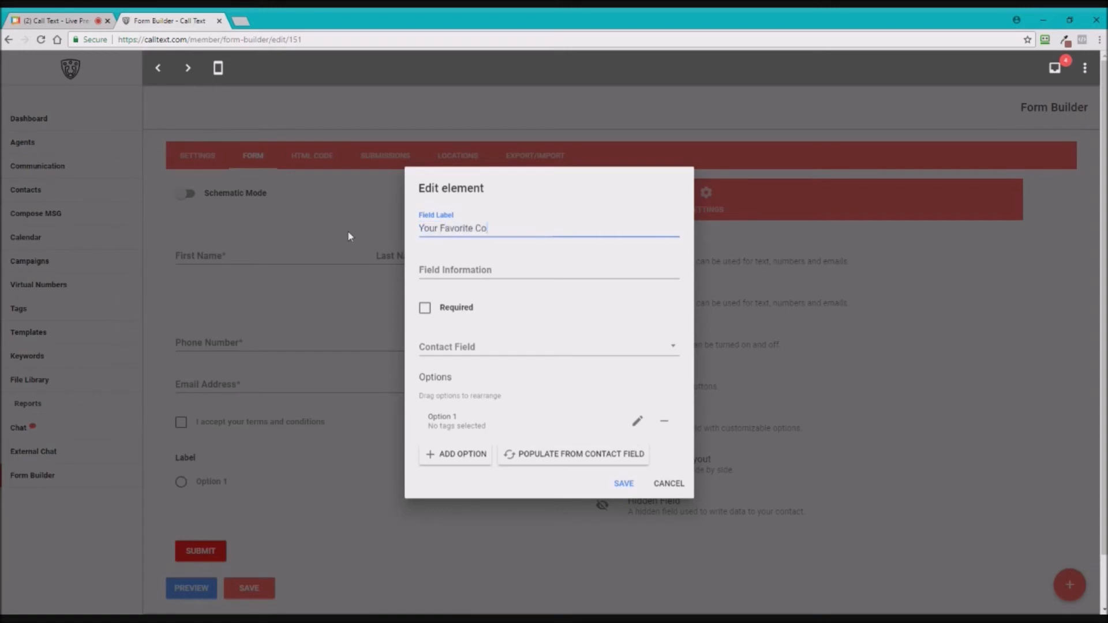
click(423, 309)
scroll(508, 359, down, 1)
scroll(349, 383, up, 1)
- Set the first option to Green with contact value G and Hello Tag
click(464, 426)
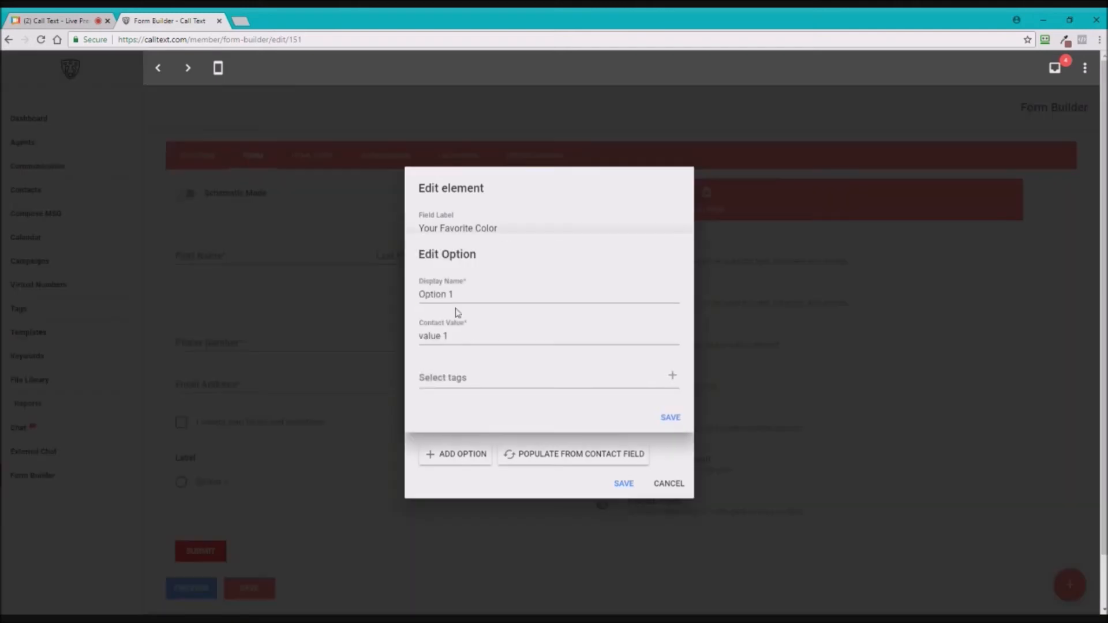
text(Green)
key(Tab)
text(G)
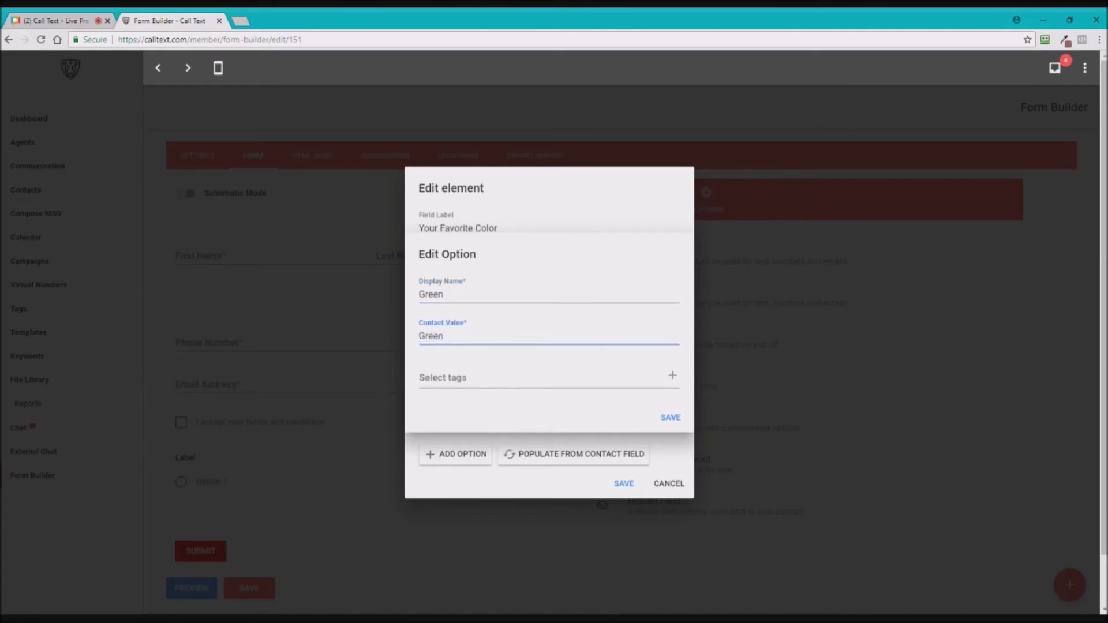
key(Tab)
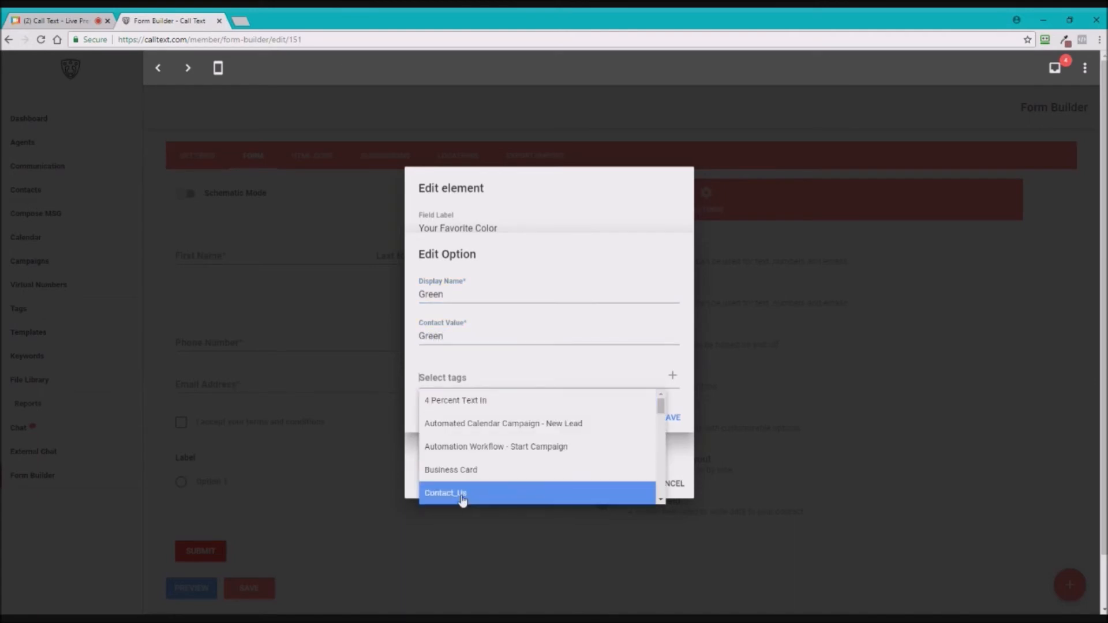
scroll(456, 479, down, 3)
scroll(502, 472, down, 1)
click(507, 416)
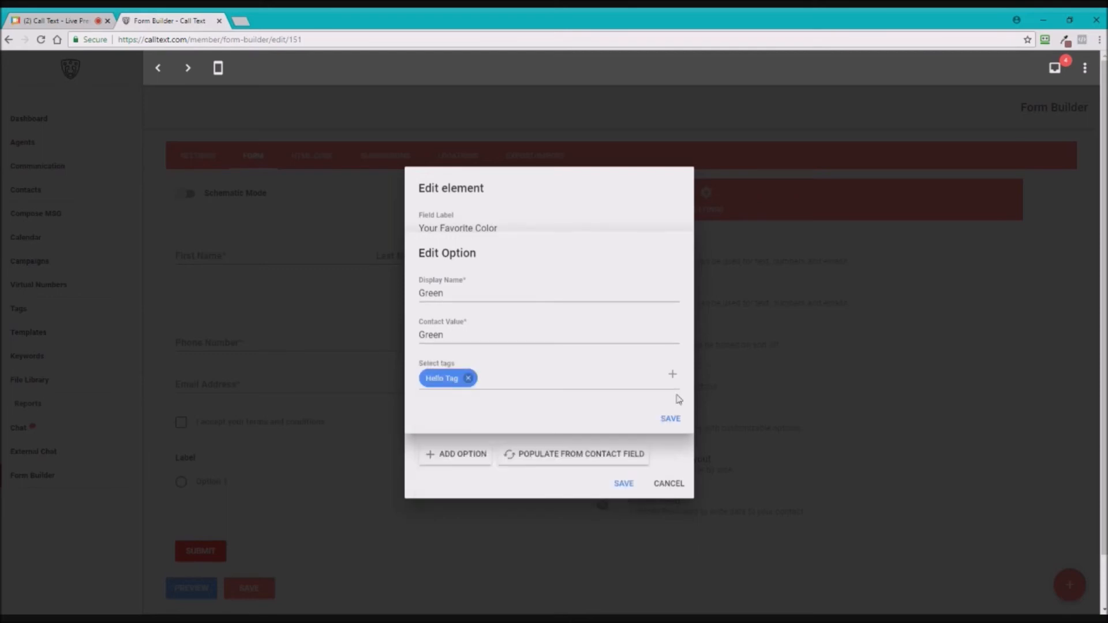
click(670, 419)
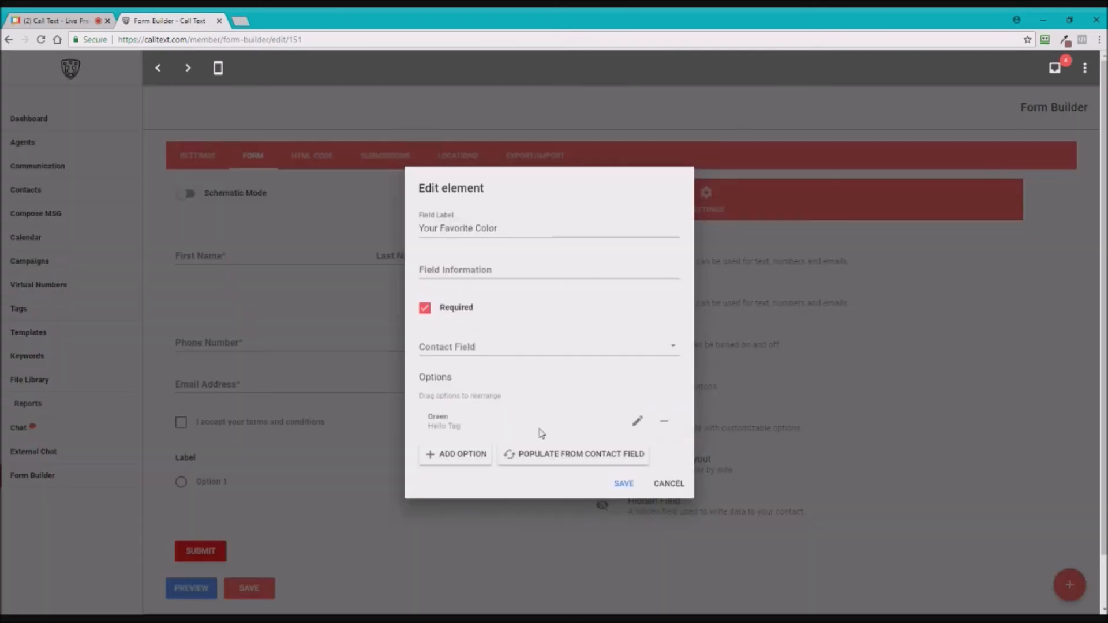
- Add a Yellow option with contact value Yellow and save the radio group
click(481, 462)
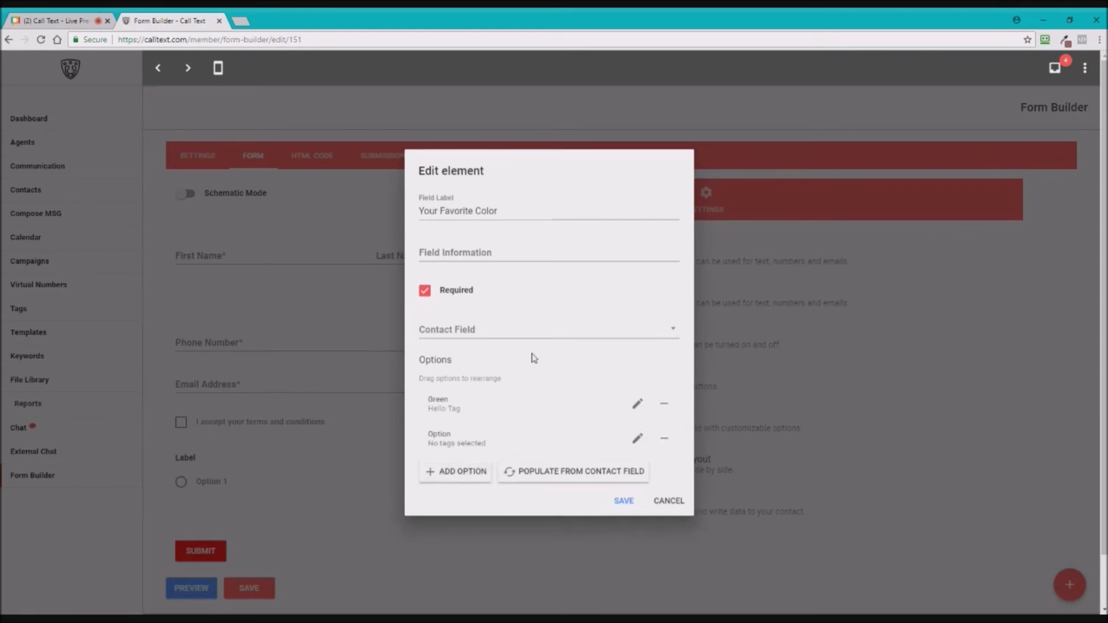
text(Yellow)
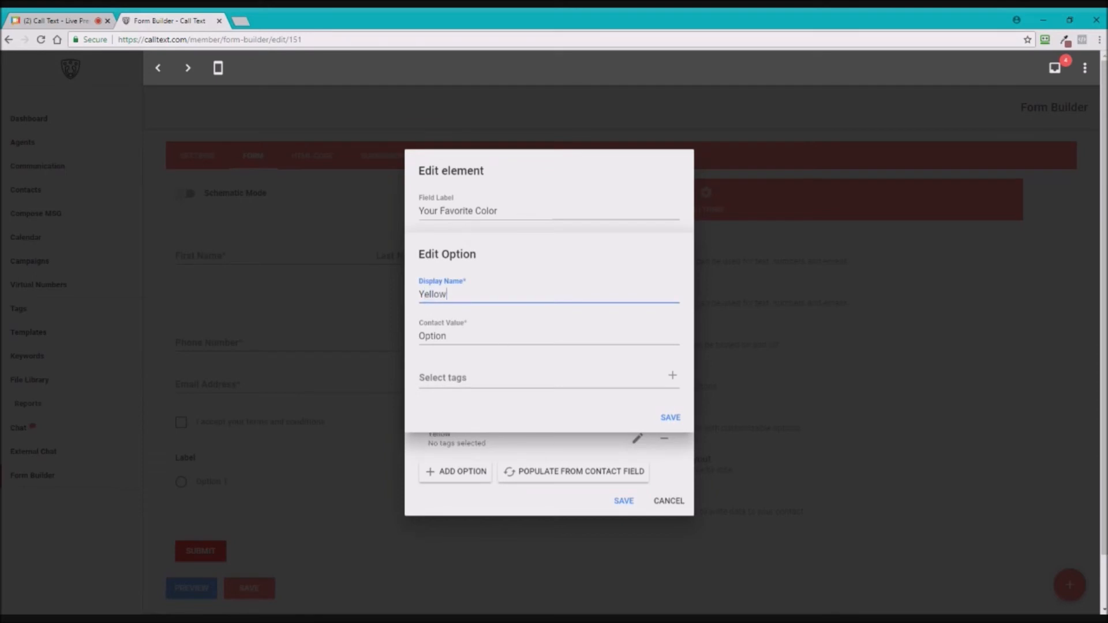
key(ctrl+a)
key(ctrl+c)
key(Tab)
key(ctrl+v)
click(667, 417)
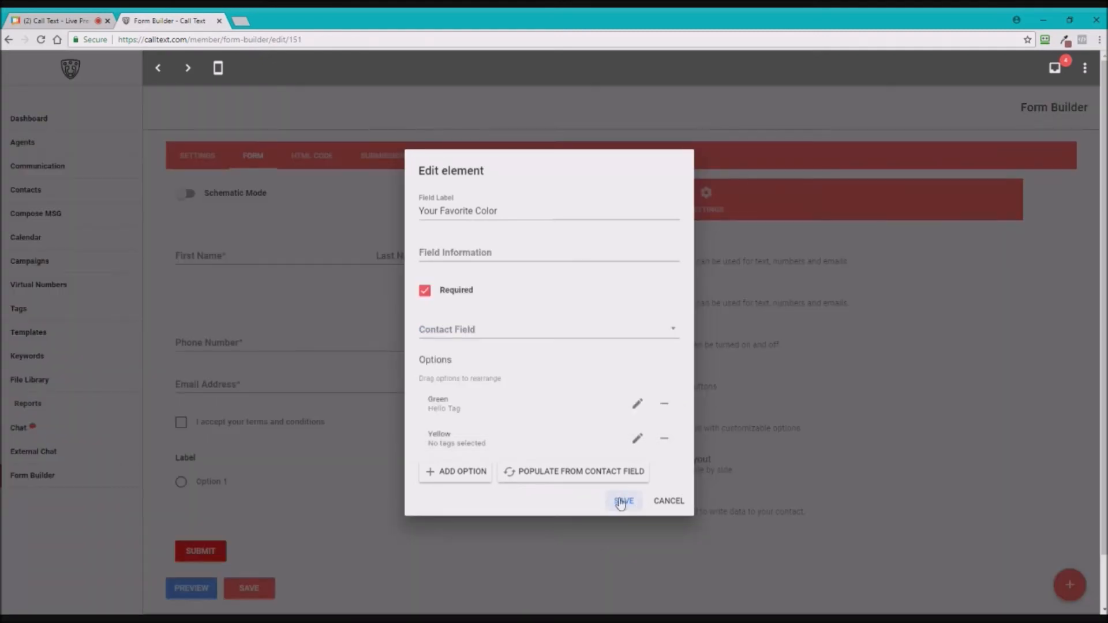
click(624, 502)
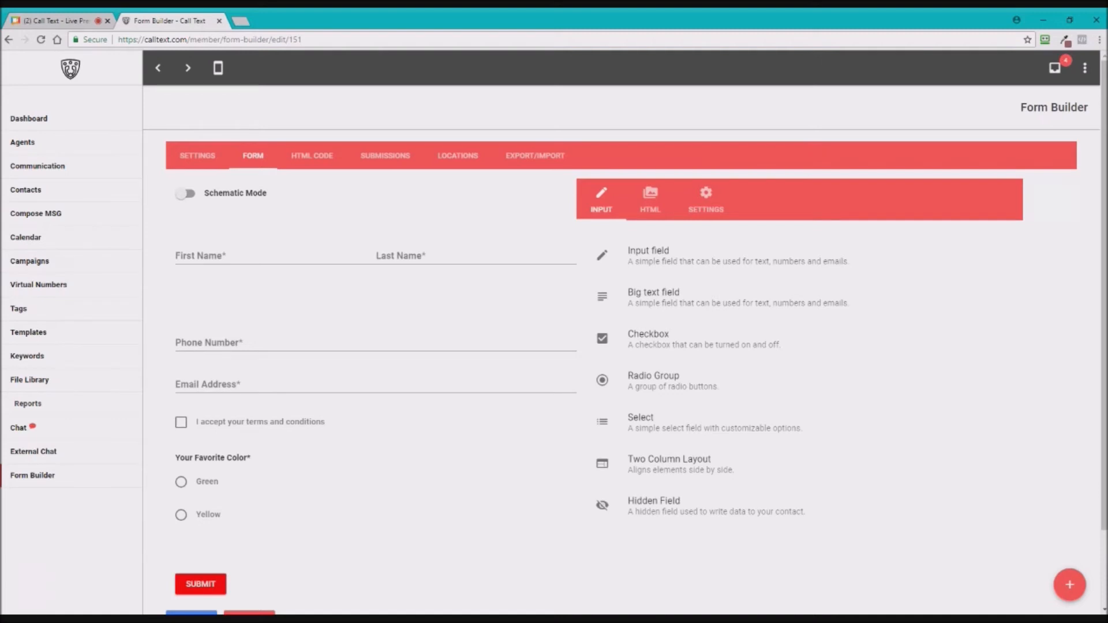
- Add a dropdown to the form labelled 'Do You Own A Home?'
drag(657, 422, 277, 562)
drag(332, 500, 329, 500)
scroll(428, 507, down, 1)
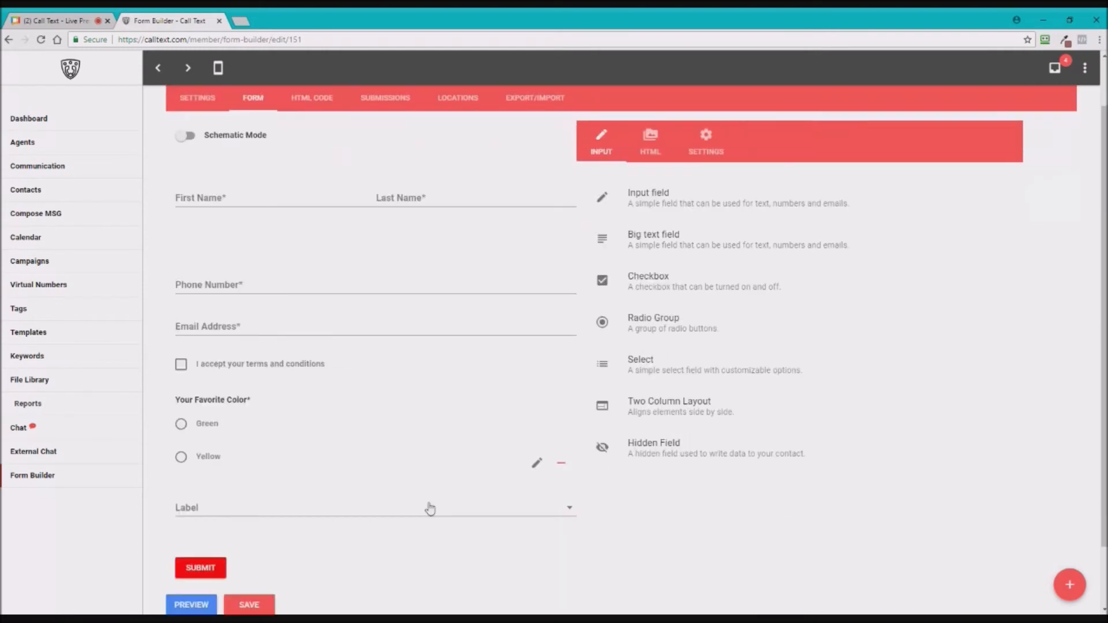
click(536, 508)
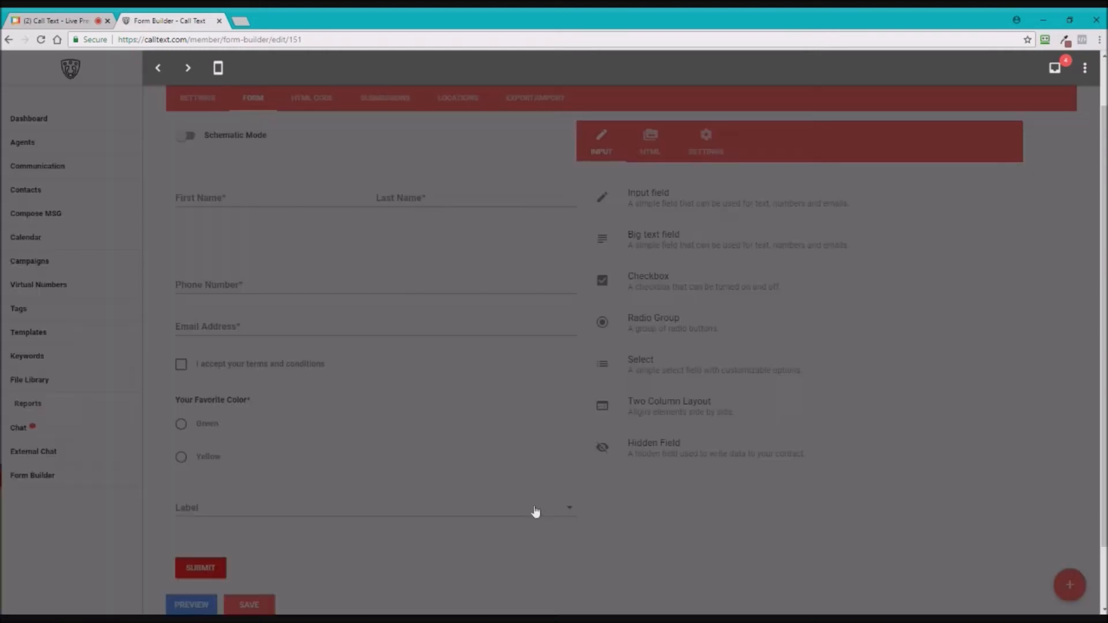
drag(442, 229, 390, 233)
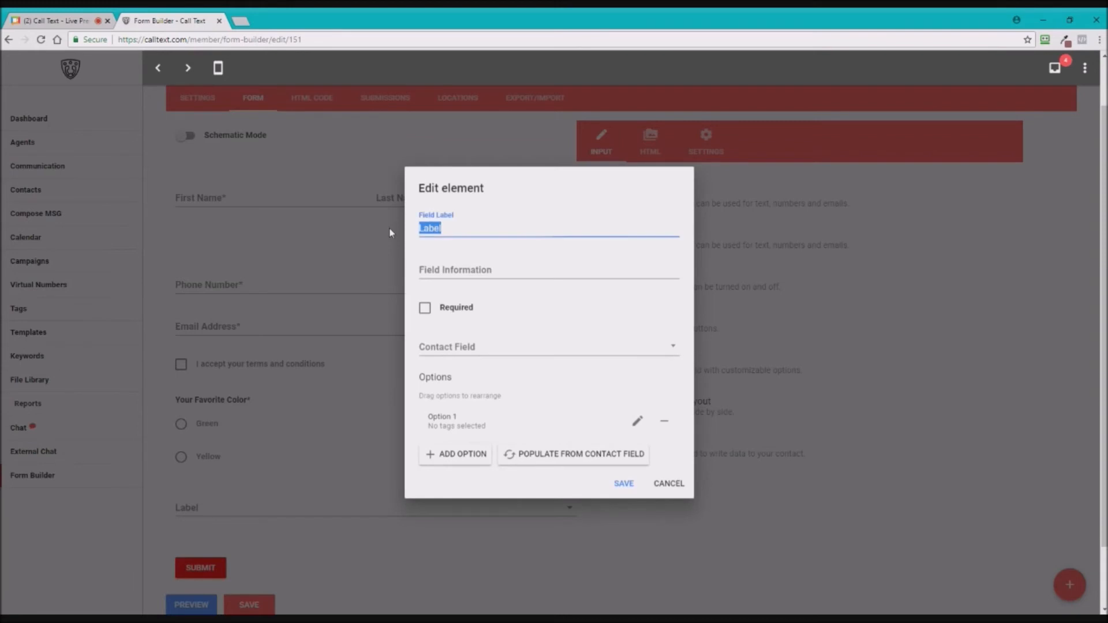
text(Do You Own A HOm)
key(BackSpace)
key(BackSpace)
text(ome?)
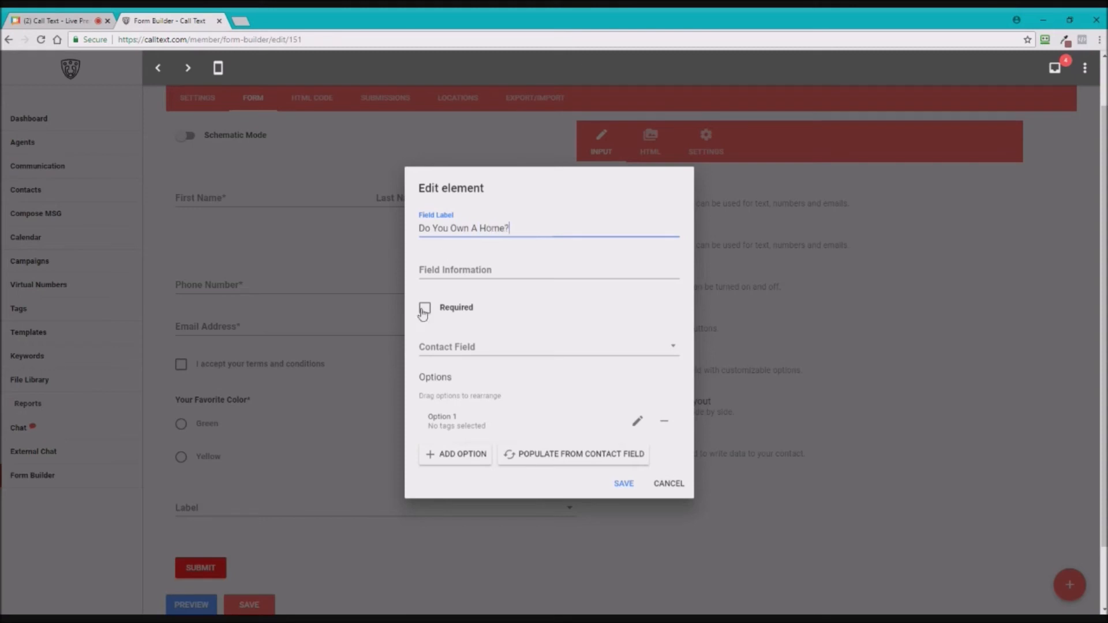
- Map the dropdown to the Property Info: Is This Property New contact field
click(497, 356)
scroll(522, 453, down, 5)
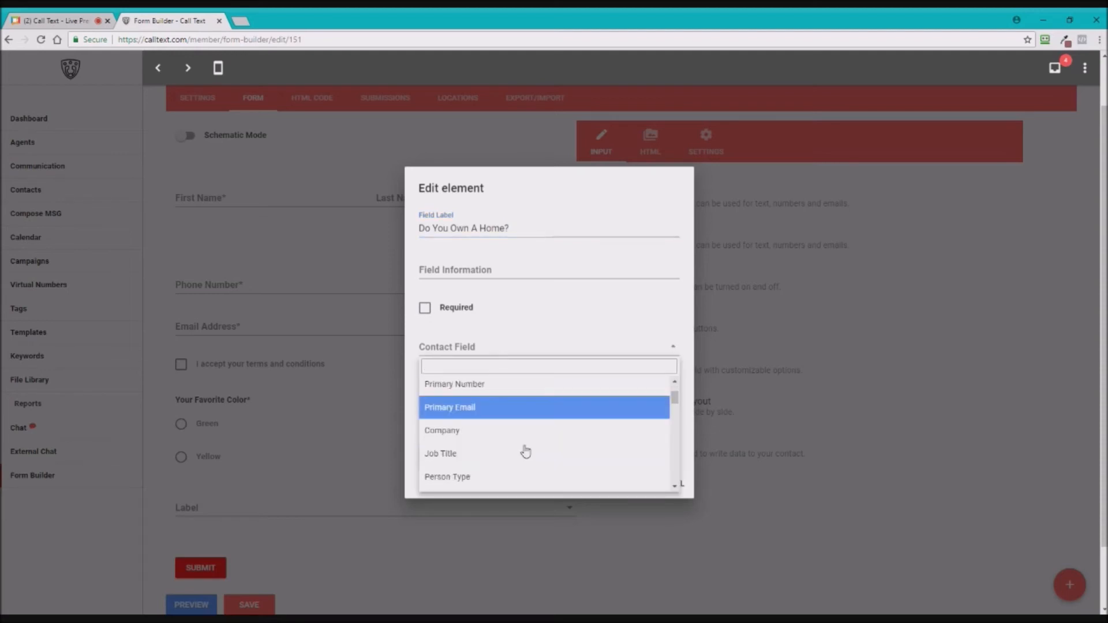
scroll(526, 454, down, 6)
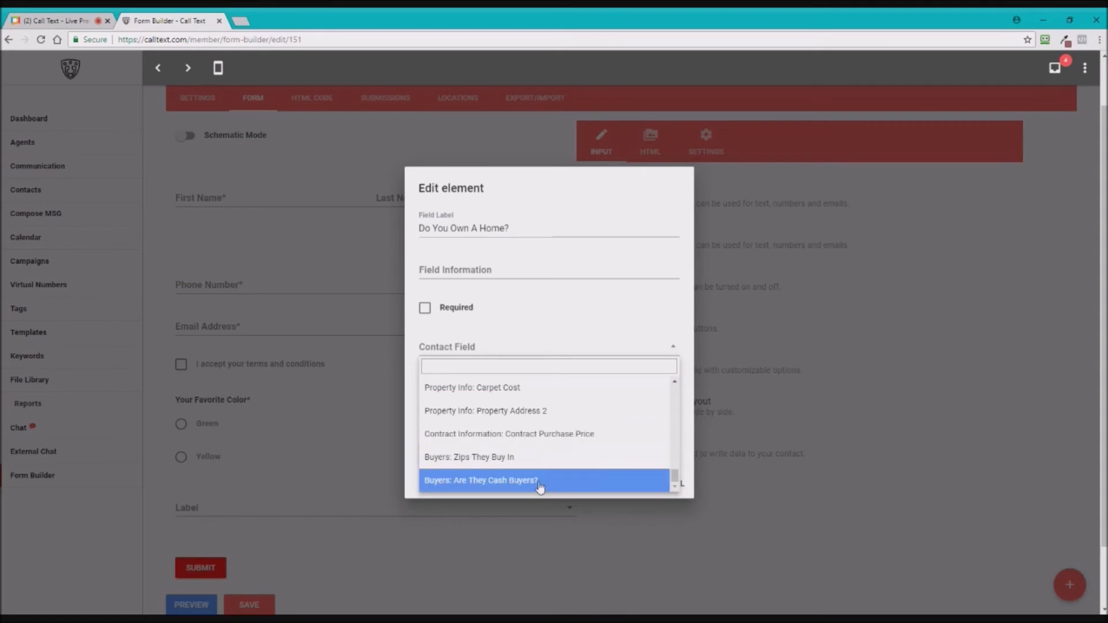
scroll(536, 462, up, 2)
scroll(536, 460, up, 2)
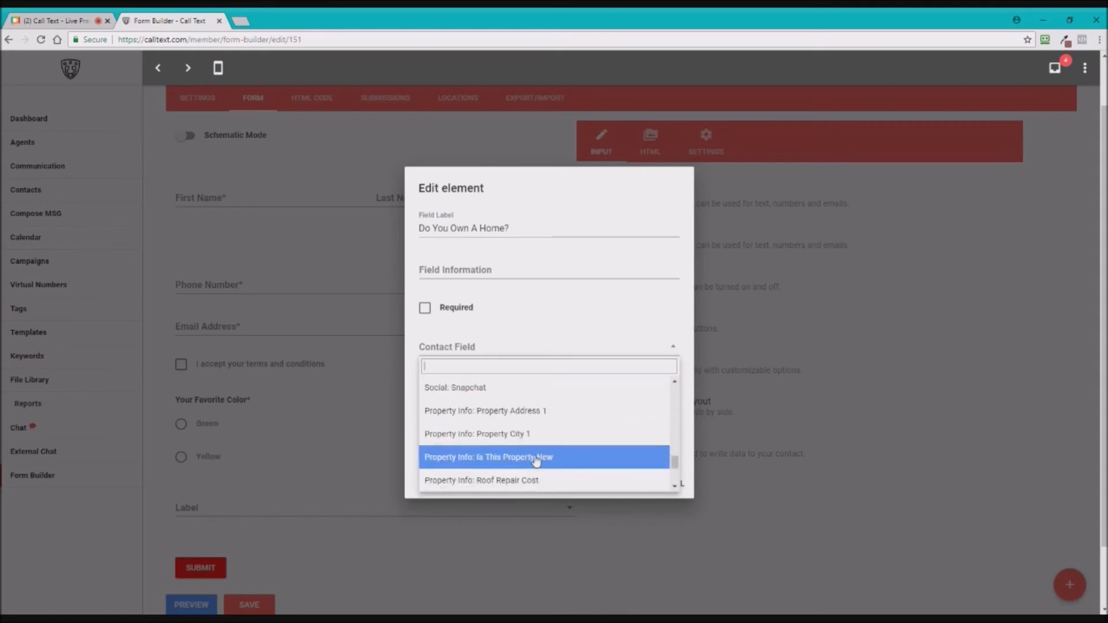
scroll(537, 460, up, 2)
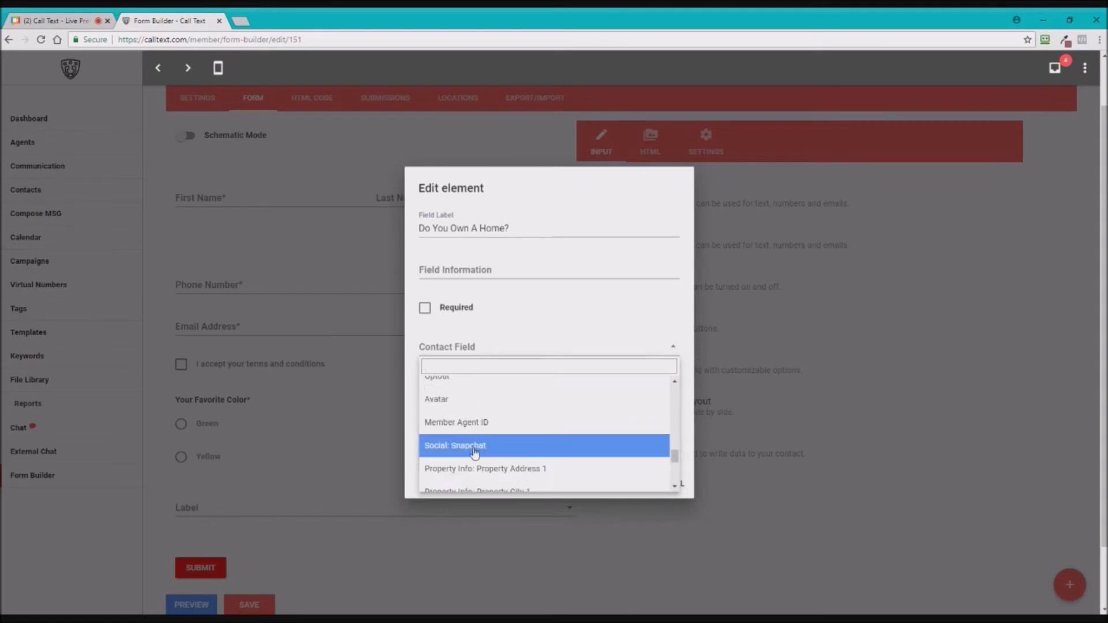
scroll(473, 451, up, 4)
scroll(474, 451, down, 5)
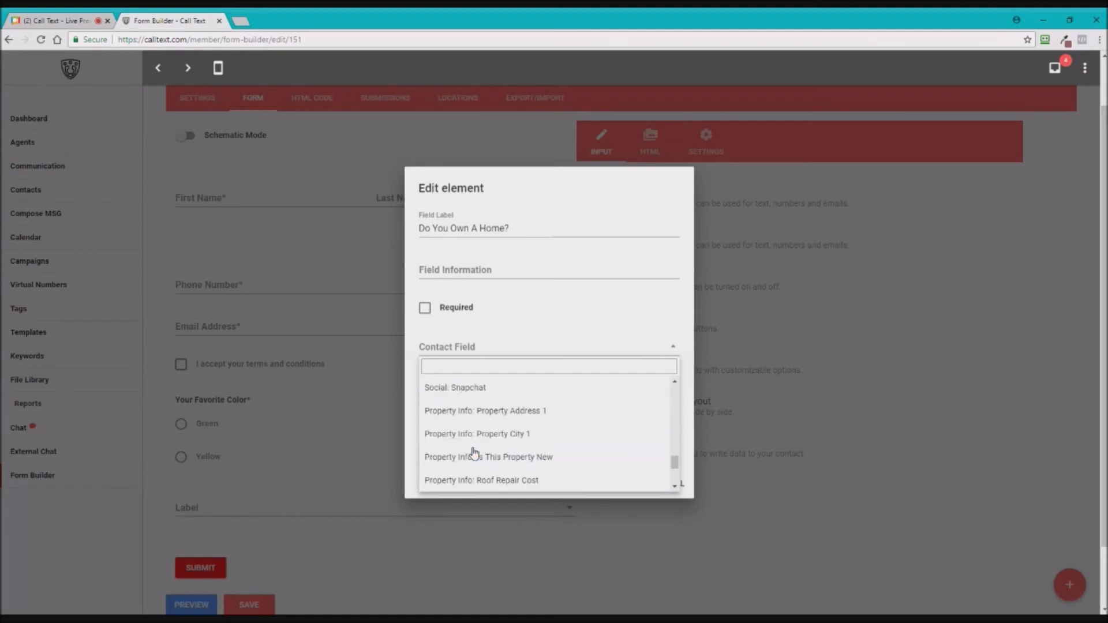
click(530, 458)
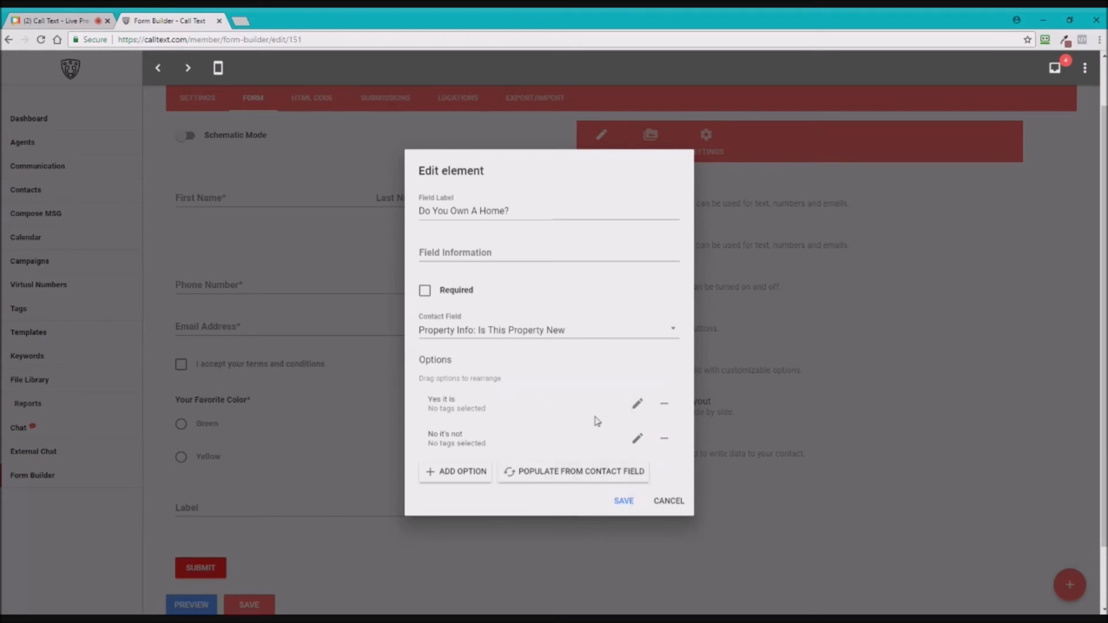
- Tag the 'Yes it is' answer with New Customer and save the home-ownership dropdown
click(639, 405)
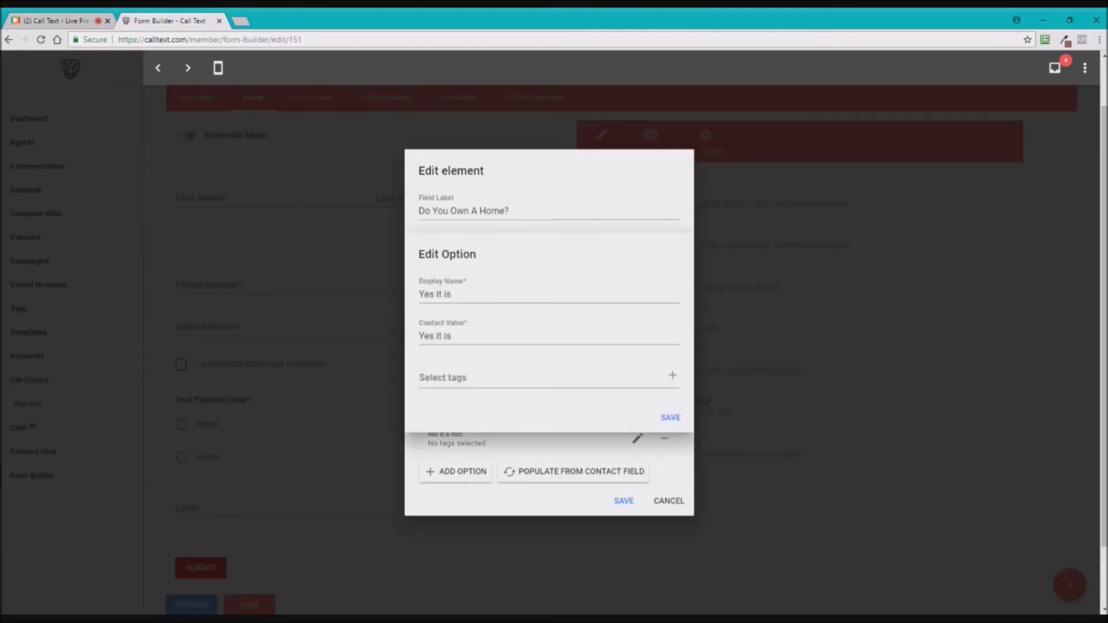
click(475, 388)
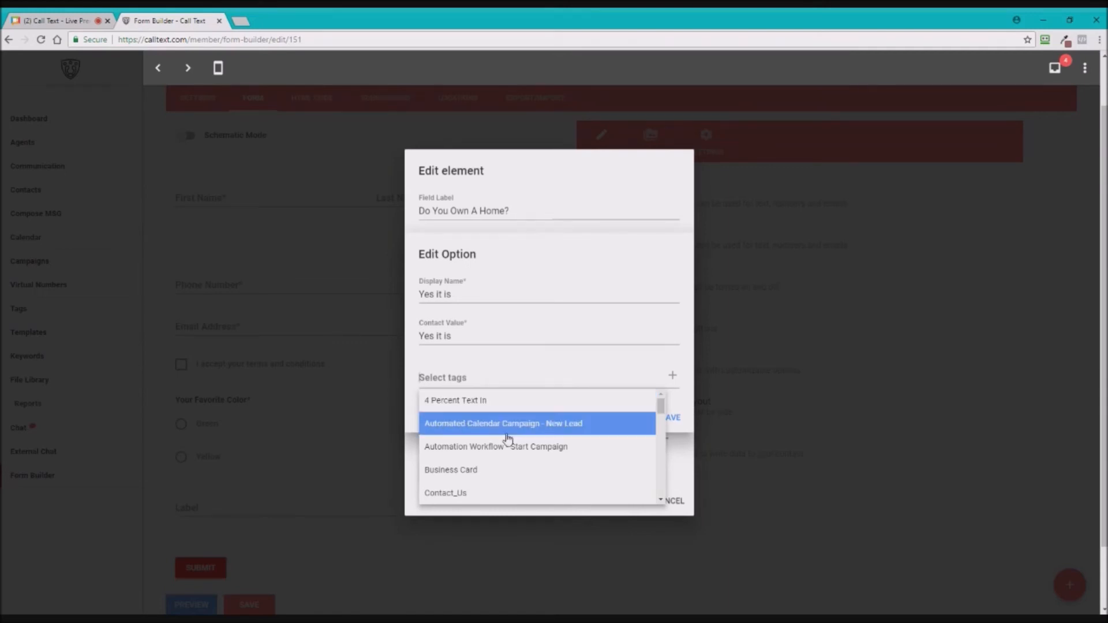
scroll(508, 439, down, 5)
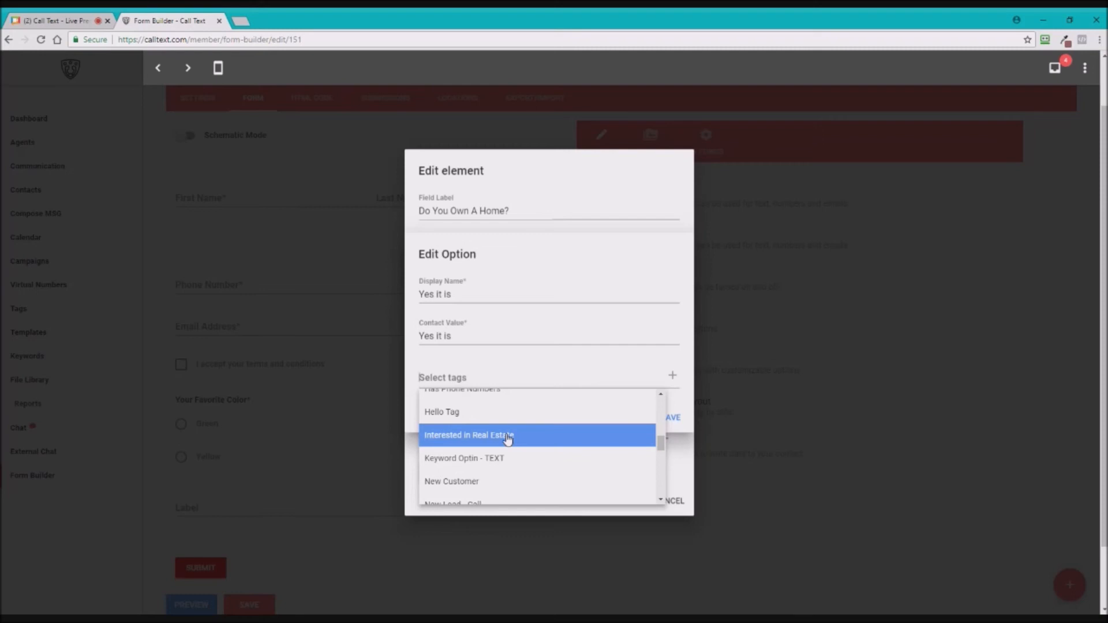
click(463, 483)
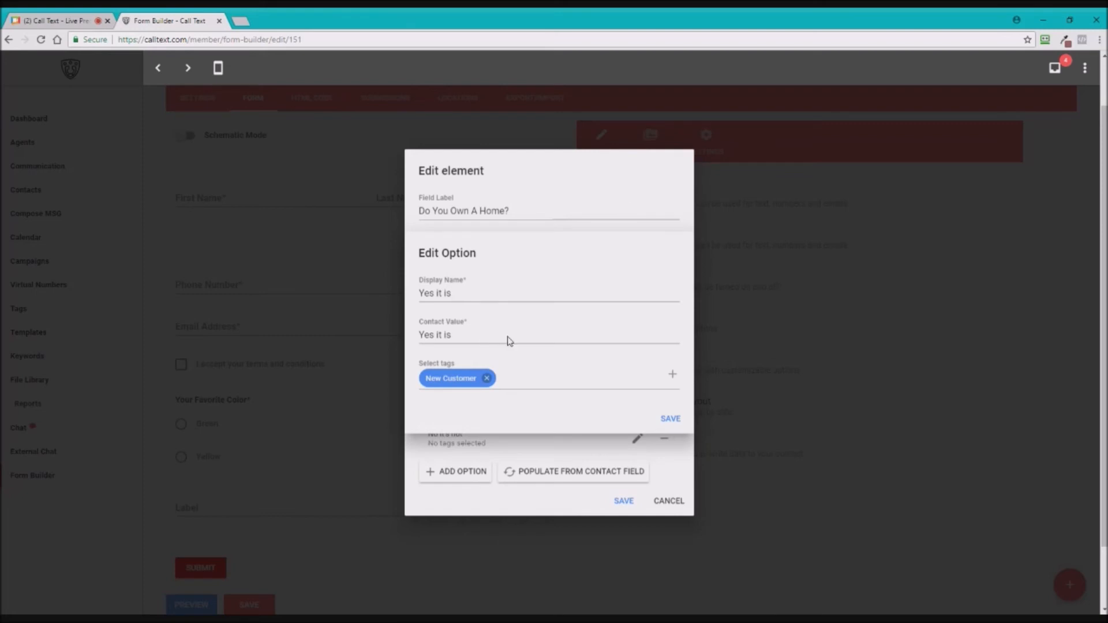
click(669, 420)
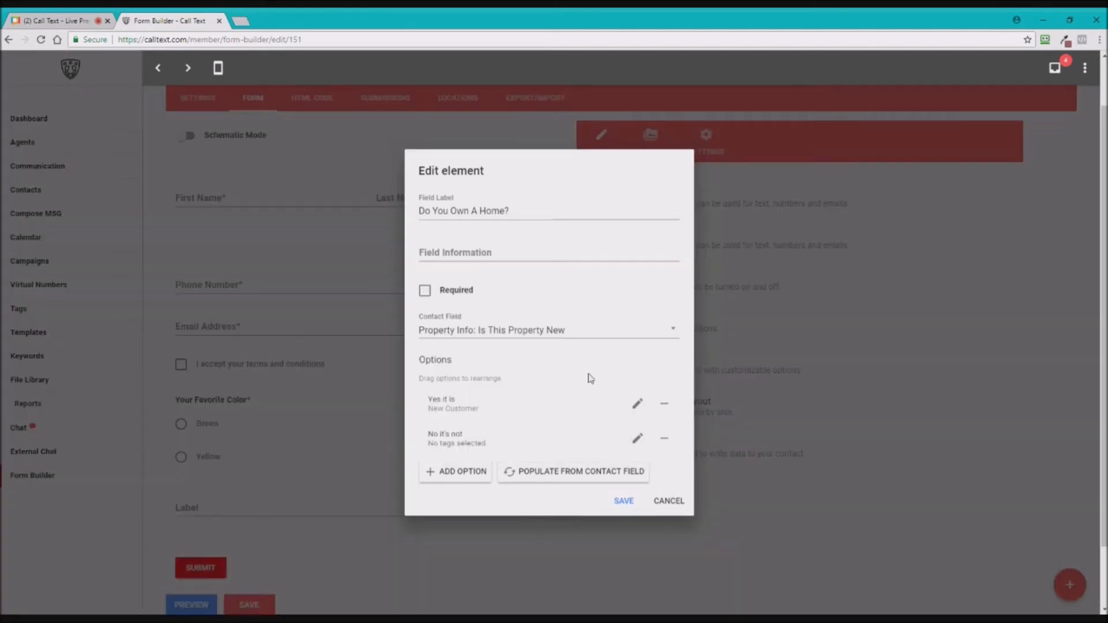
click(626, 501)
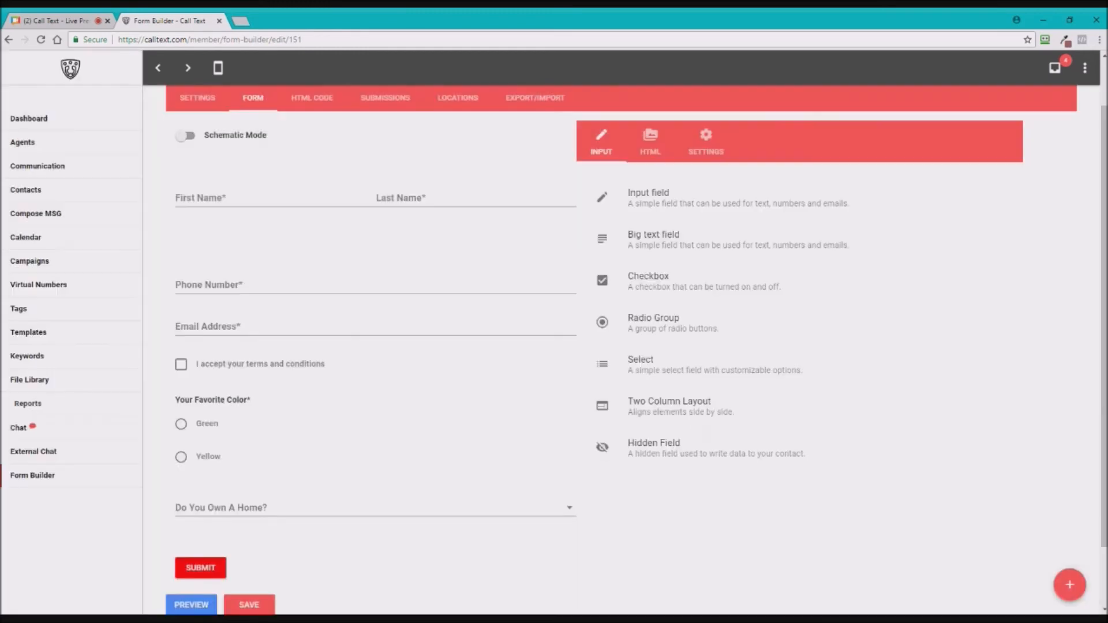
- Rename the submit button to 'Send Your Information' and center it
scroll(514, 450, down, 2)
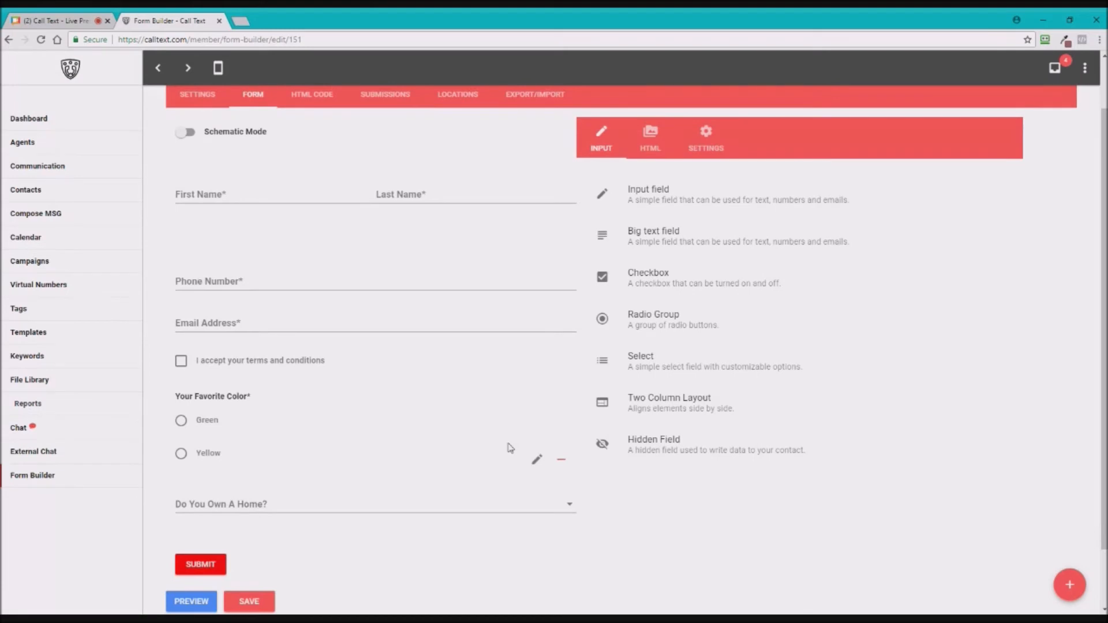
scroll(537, 456, up, 1)
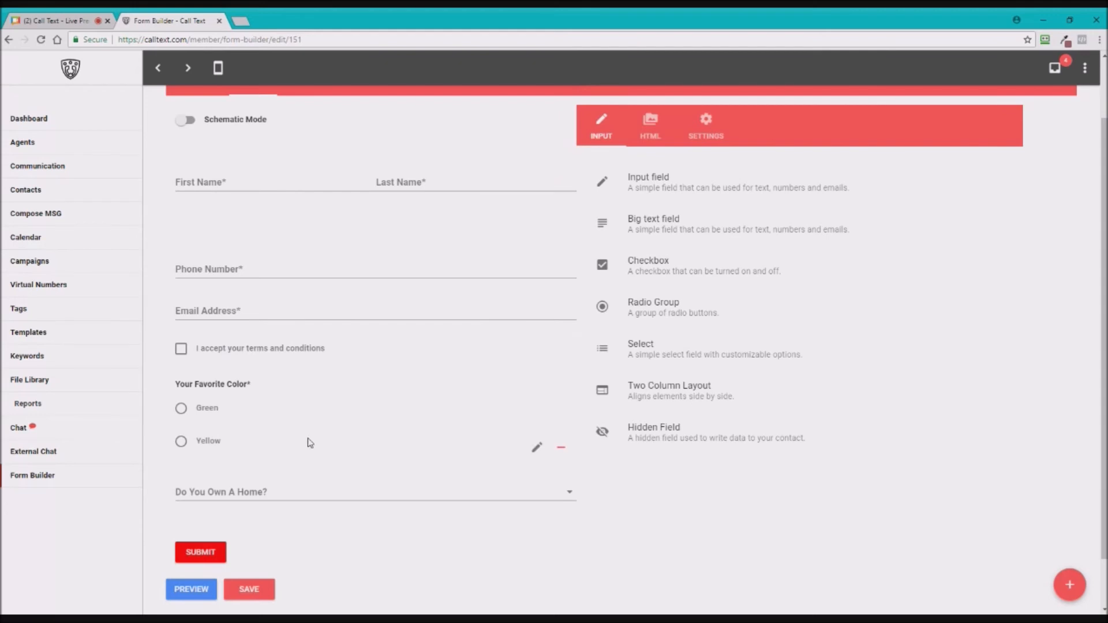
mouse_move(562, 561)
click(309, 553)
drag(450, 268, 413, 273)
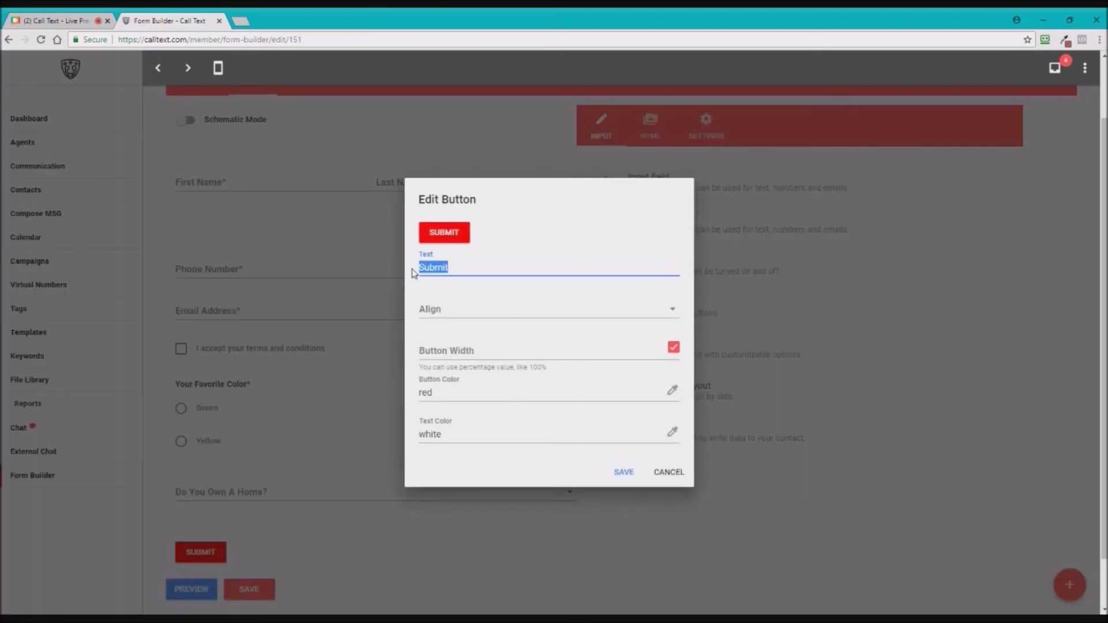
text(Send Your Information)
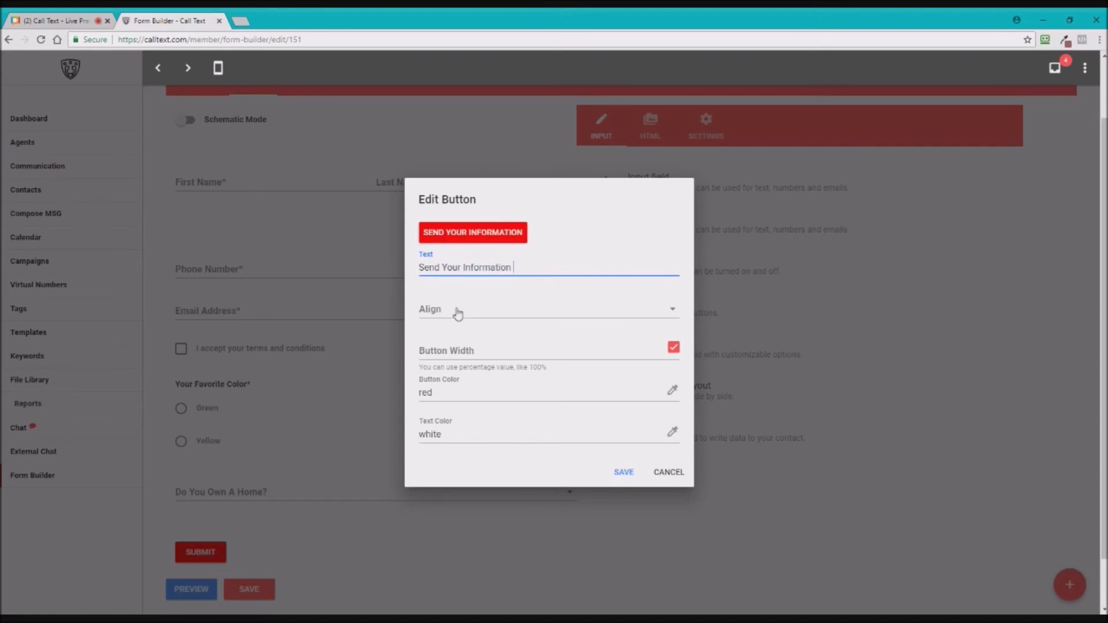
click(456, 325)
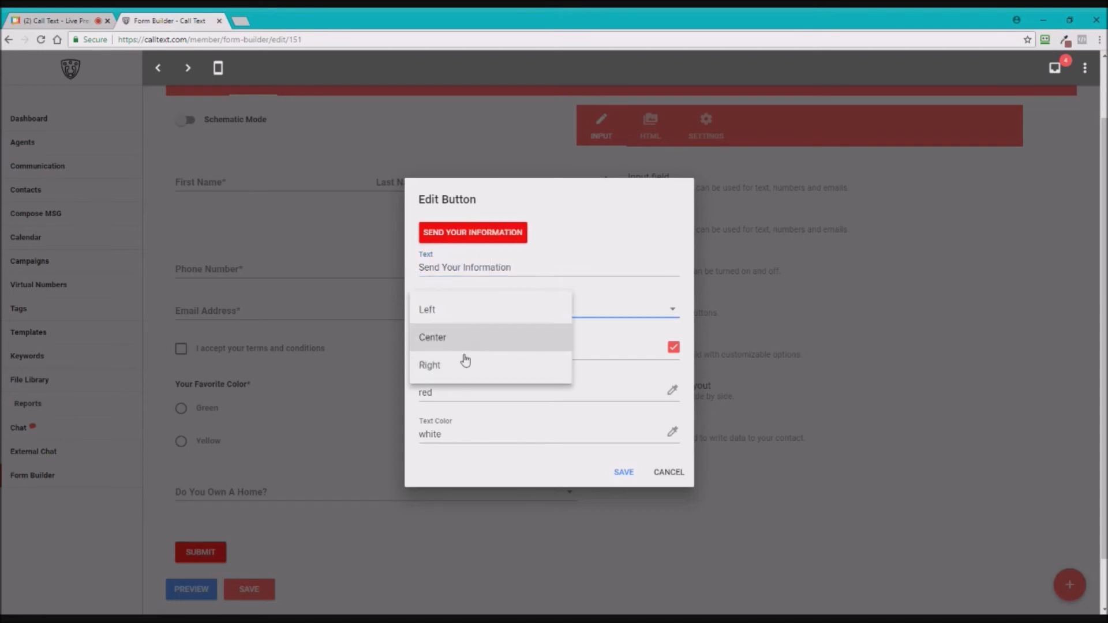
click(436, 340)
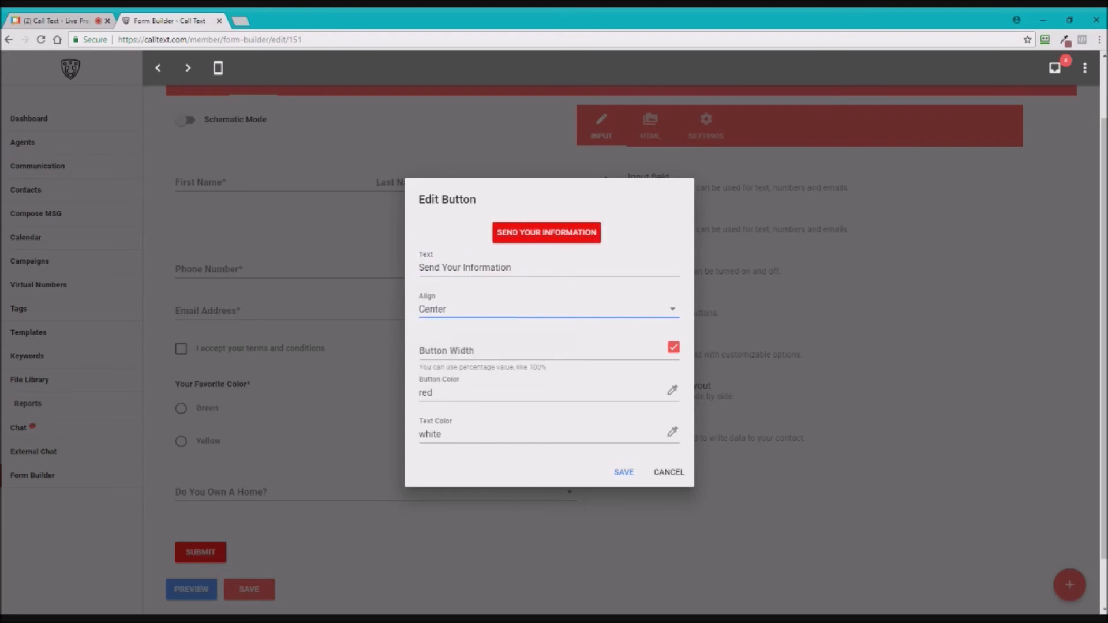
- Change the button color to blue (#4A90E2) and save the button
click(433, 392)
click(672, 391)
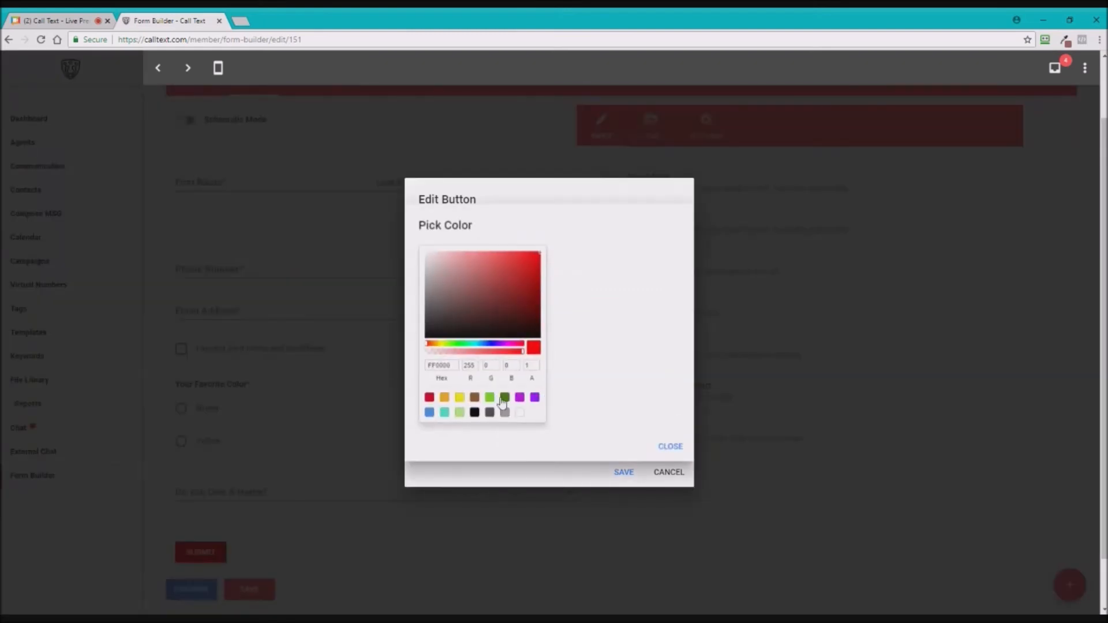
click(429, 413)
click(671, 452)
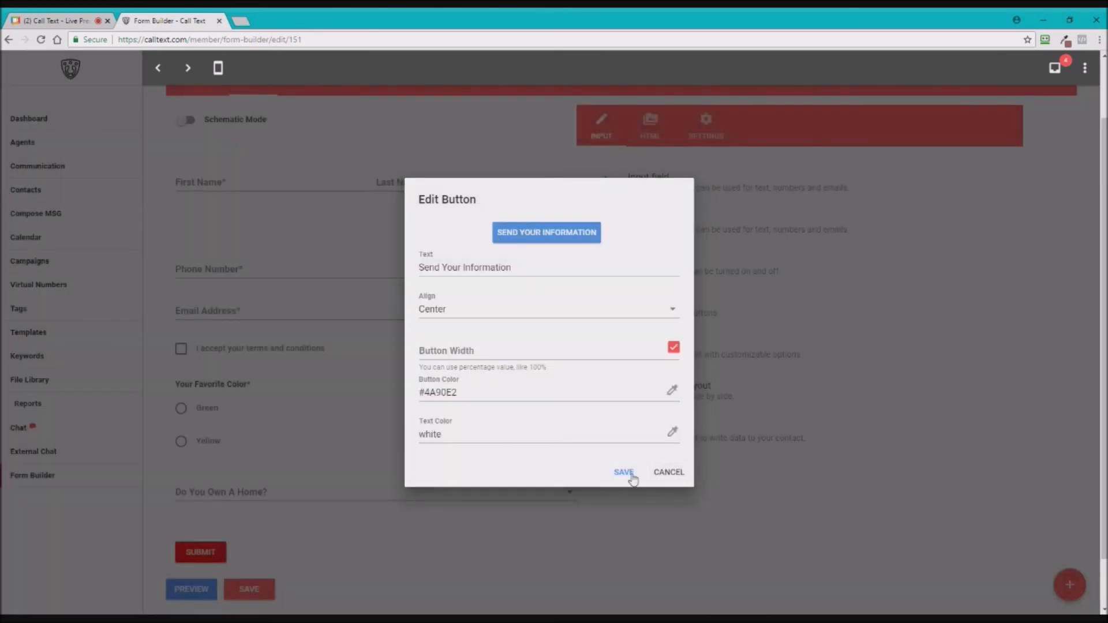
click(608, 474)
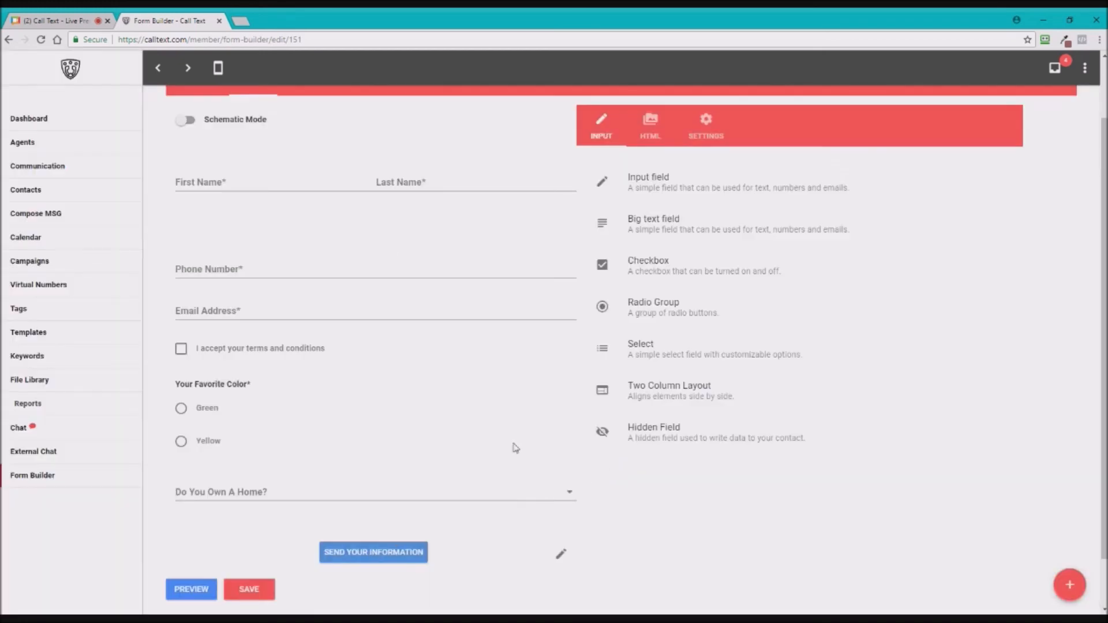
- Drag an HTML block from the HTML elements into the form, then delete the misplaced copy
click(650, 128)
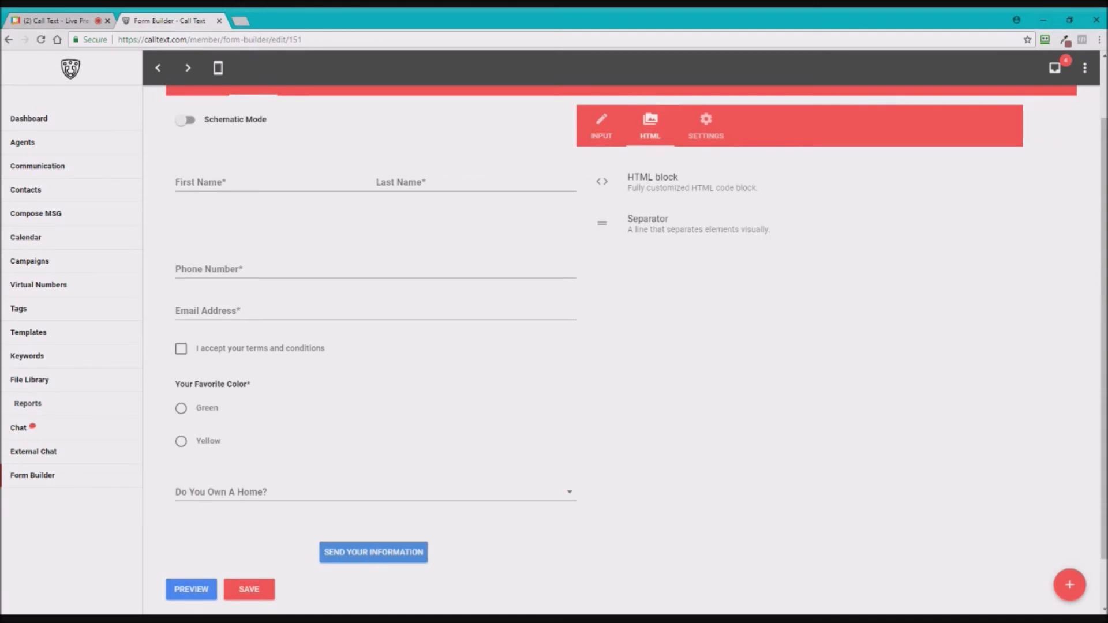
drag(653, 182, 321, 197)
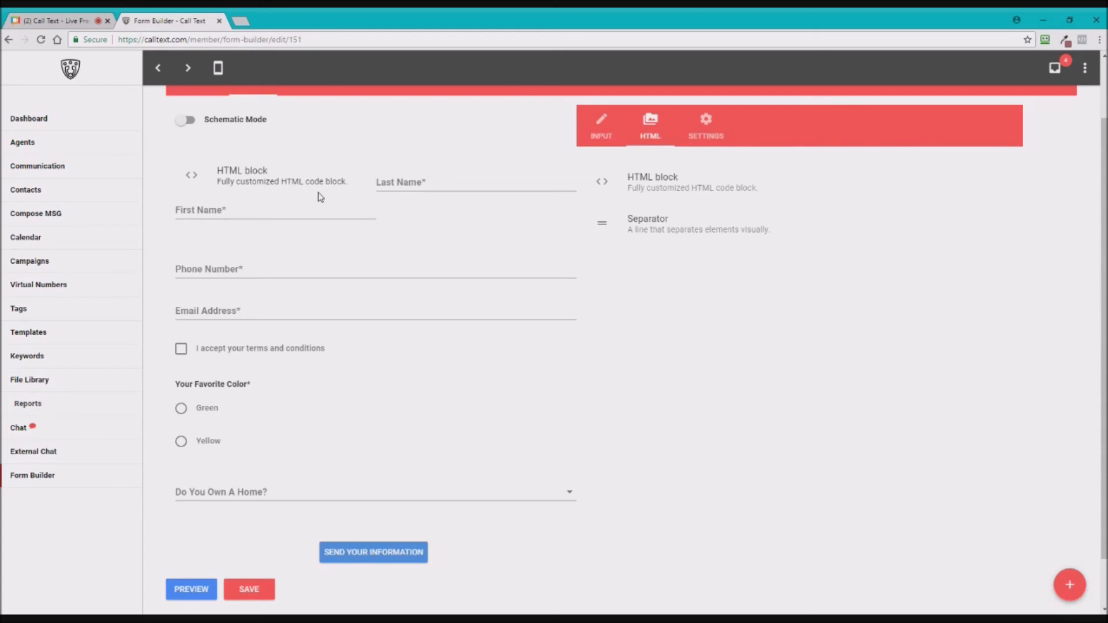
drag(321, 197, 321, 197)
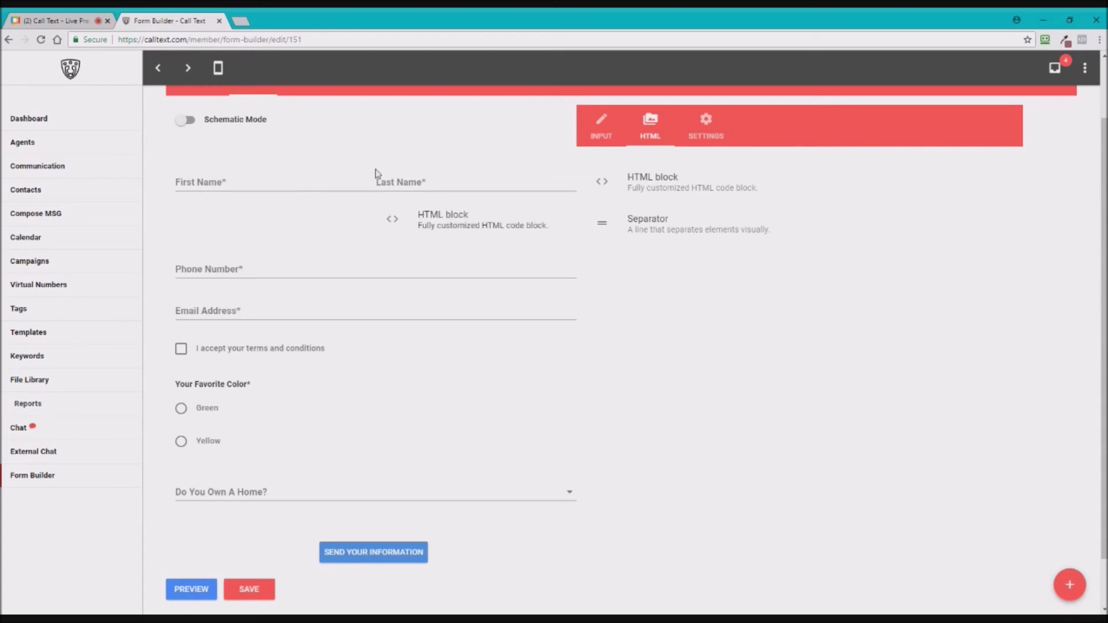
scroll(424, 260, up, 1)
scroll(422, 277, up, 1)
drag(422, 277, 444, 275)
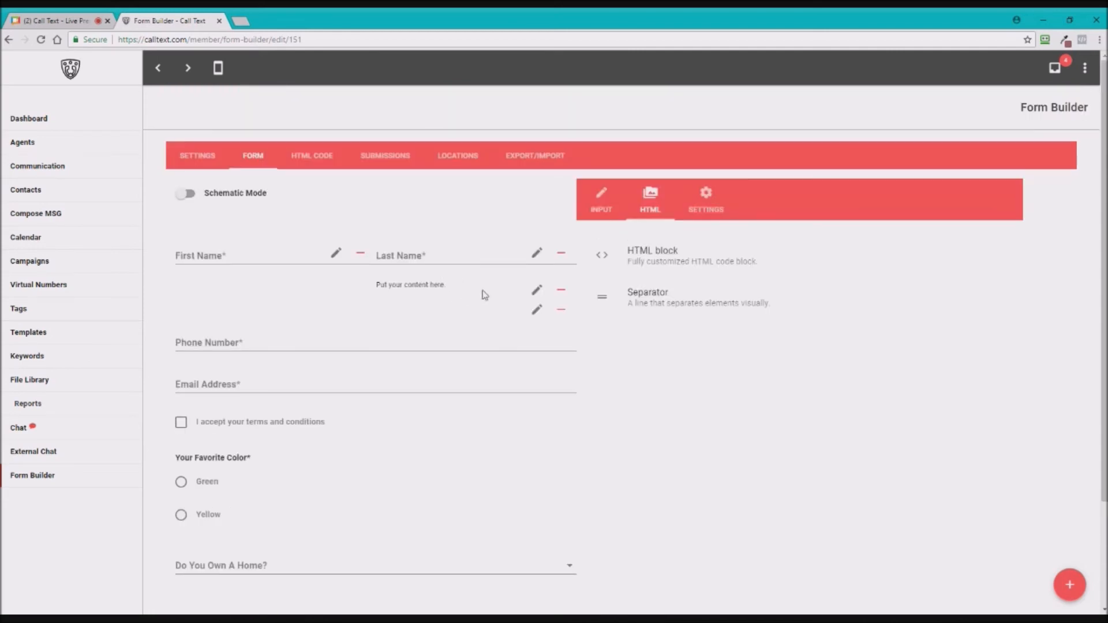
click(562, 292)
- Add another HTML block and drop it as a full-width row above First Name
drag(652, 255, 462, 252)
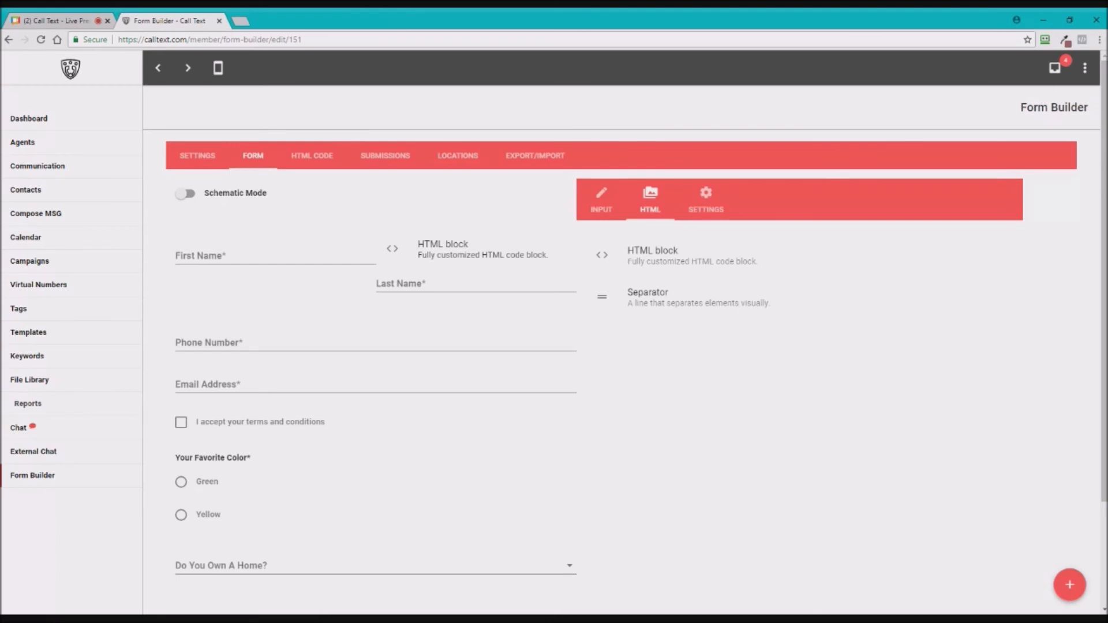
drag(462, 253, 261, 252)
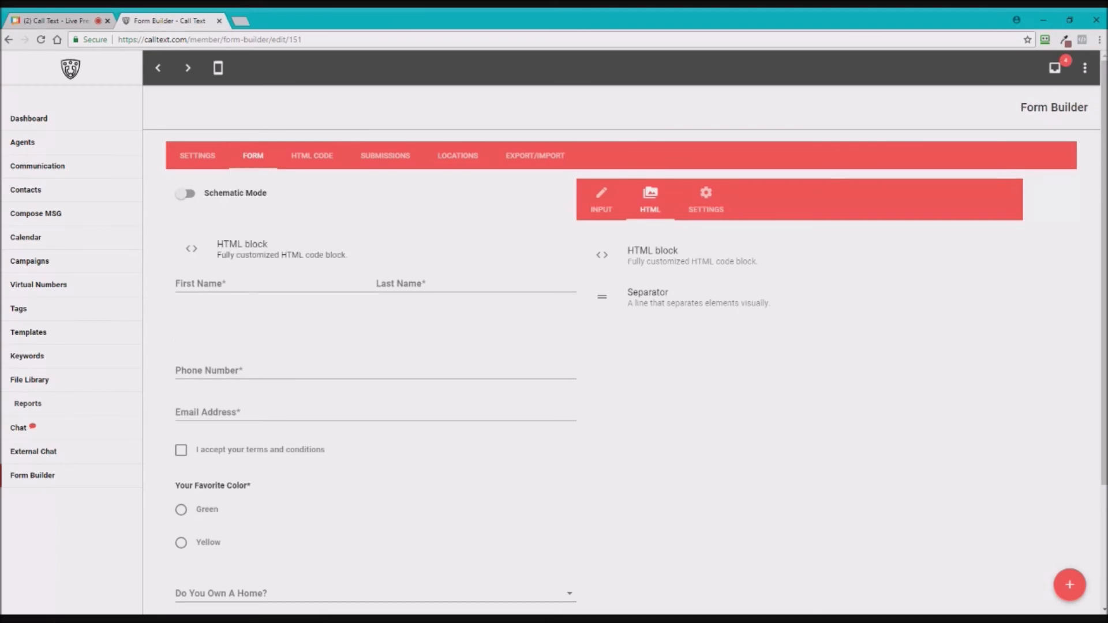
drag(261, 252, 262, 384)
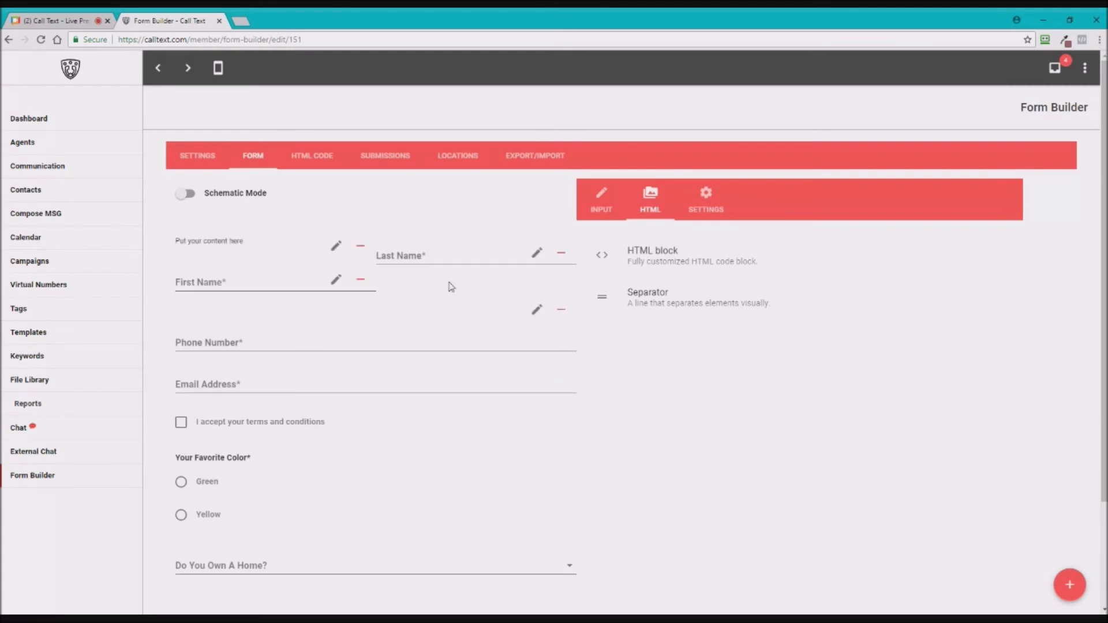
scroll(340, 434, down, 1)
scroll(344, 347, down, 1)
scroll(346, 297, up, 2)
drag(221, 240, 422, 242)
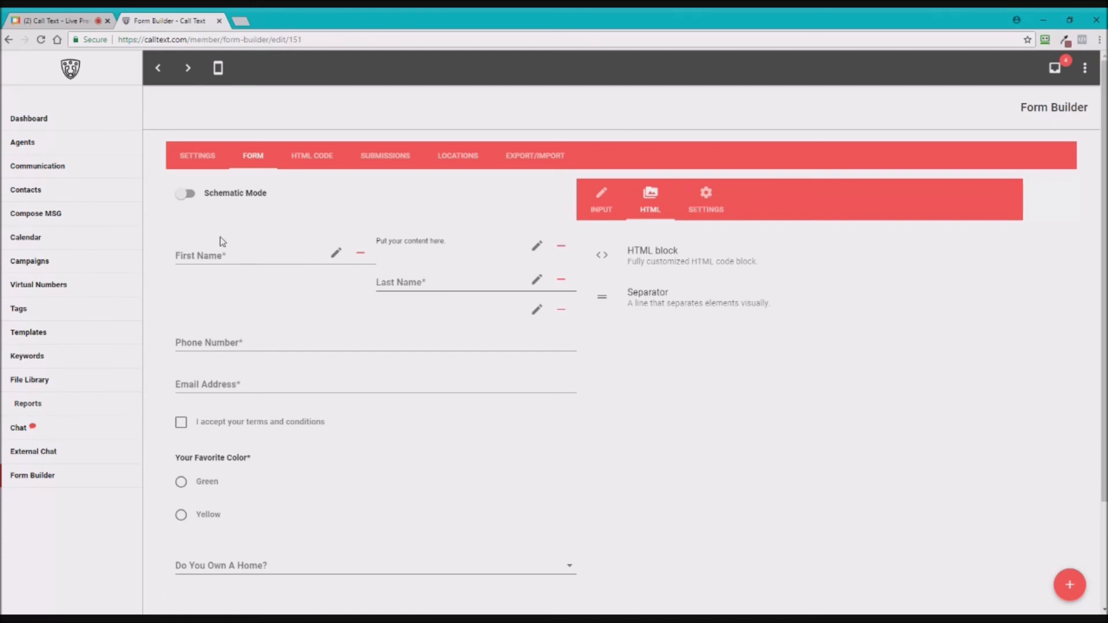
drag(422, 241, 223, 241)
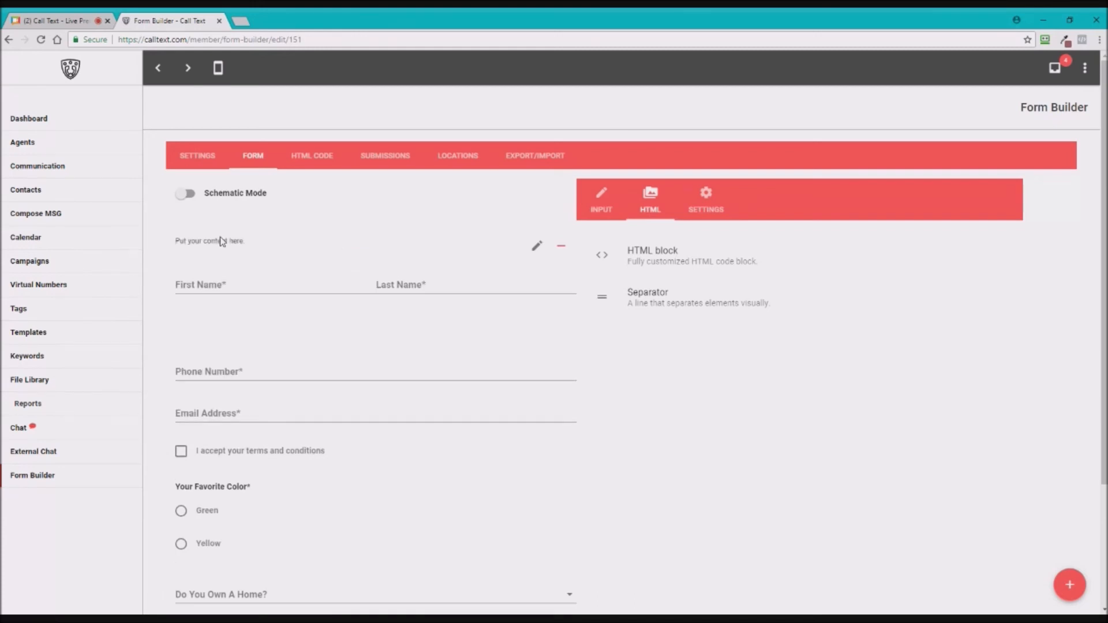
- Replace the block's placeholder with 'Fill Out Your Information', made bold and centred
click(537, 246)
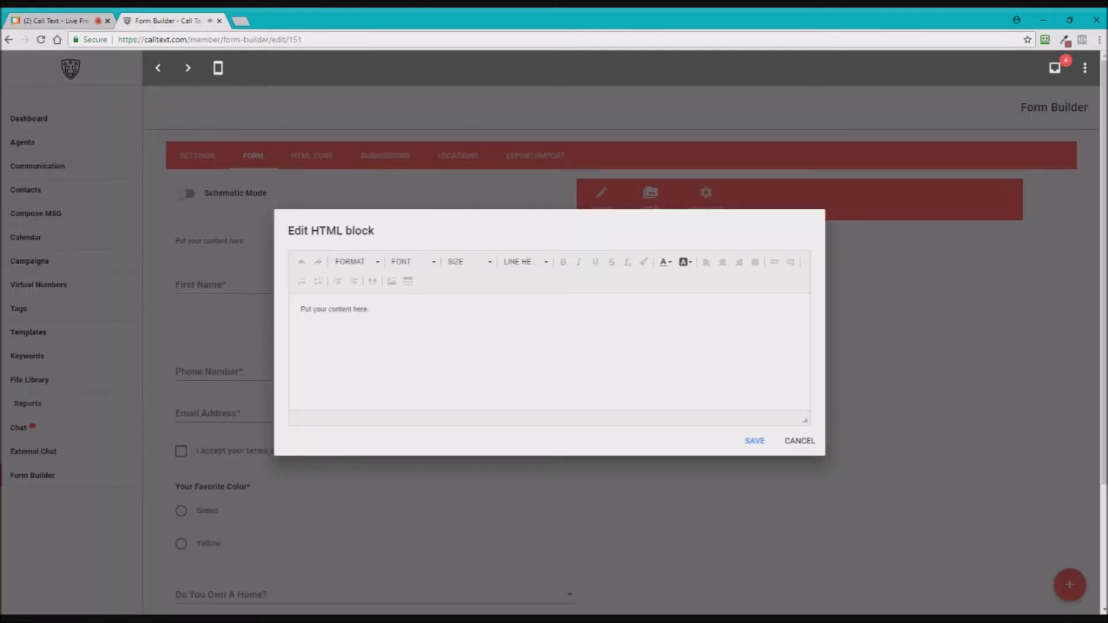
drag(376, 311, 299, 311)
text(Fill Out Your Information)
key(ctrl+a)
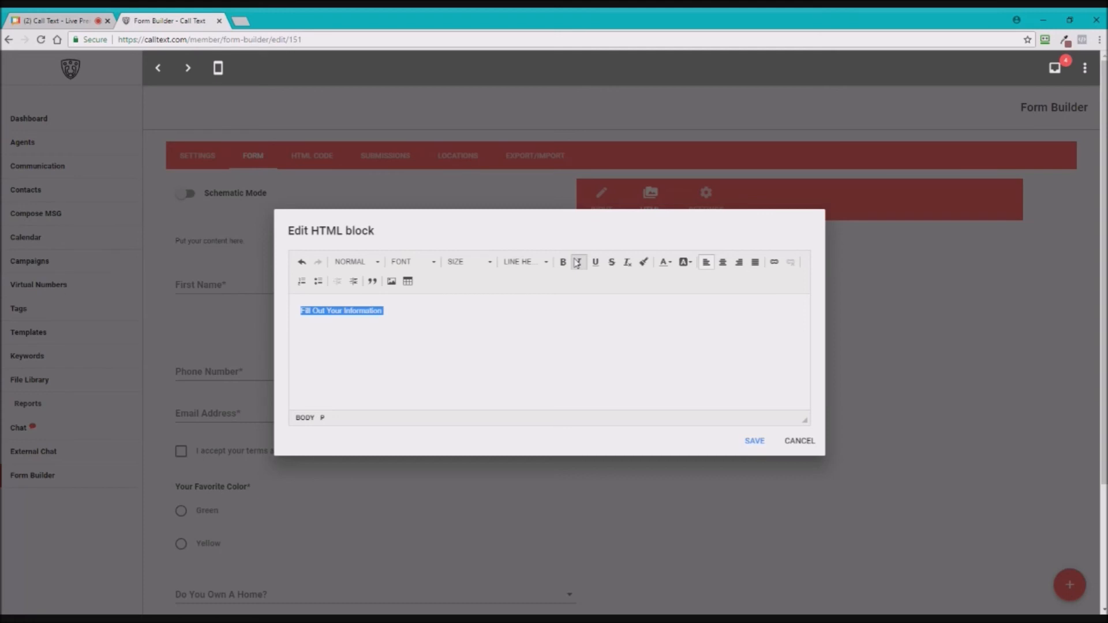
click(563, 262)
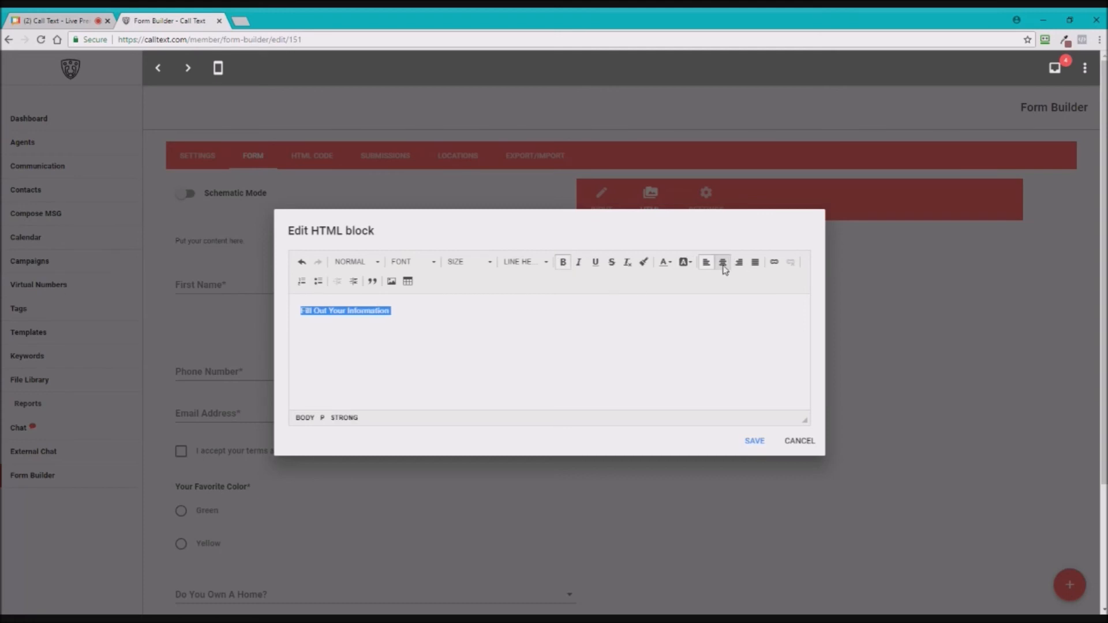
click(723, 262)
- Set the heading to size 24 and orange text colour, then save the block
click(413, 262)
scroll(422, 338, down, 3)
click(467, 262)
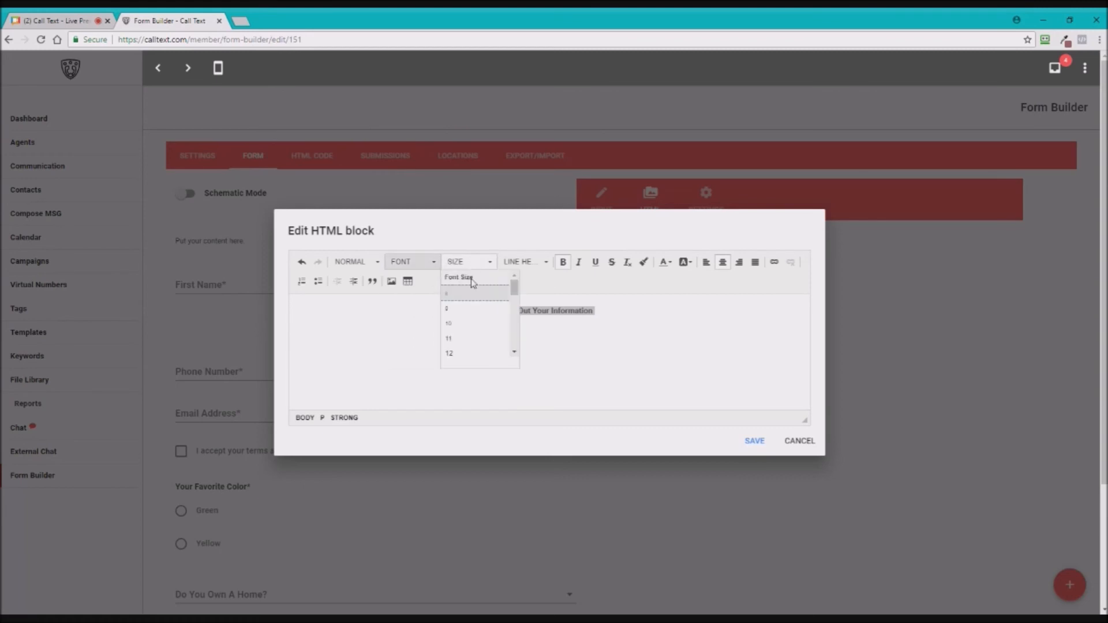
scroll(480, 329, down, 5)
scroll(476, 306, up, 3)
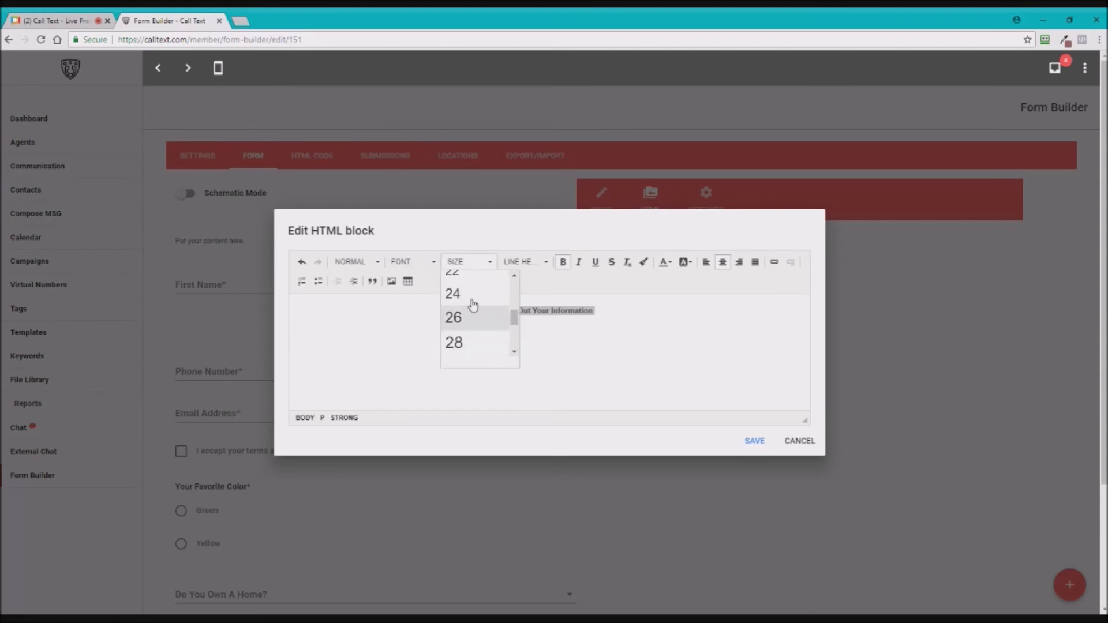
click(466, 296)
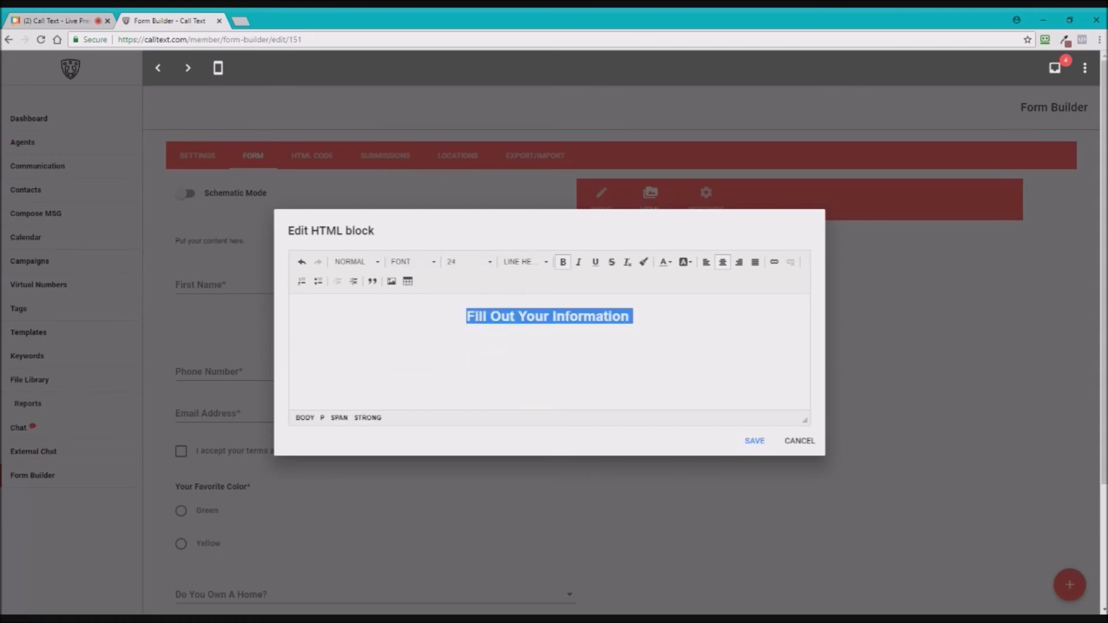
click(634, 316)
drag(634, 316, 456, 316)
click(670, 266)
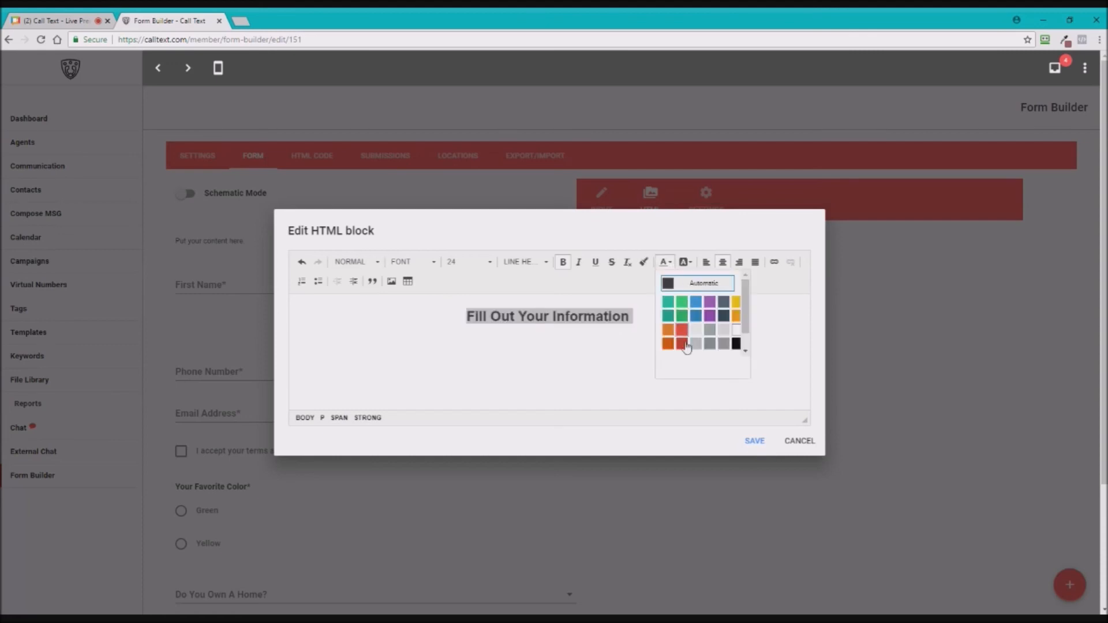
click(726, 316)
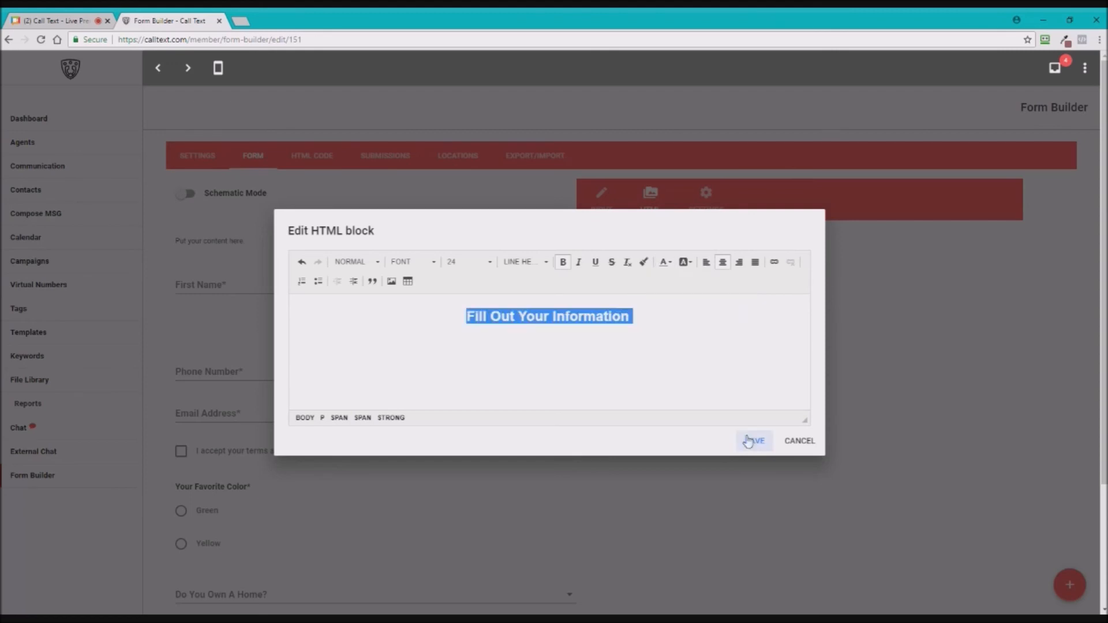
click(600, 319)
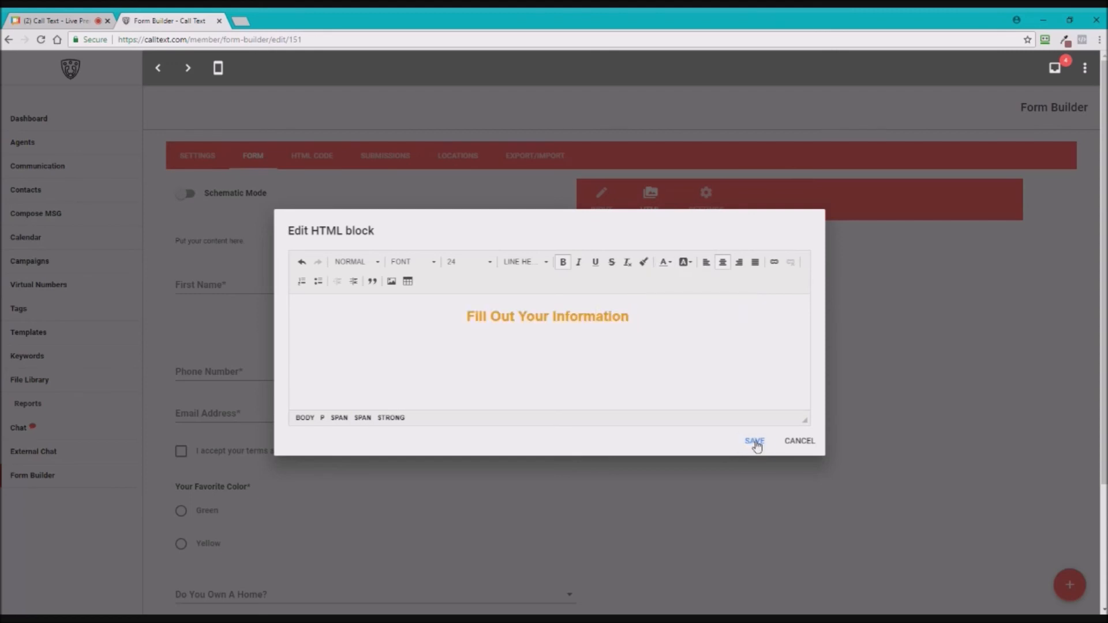
click(755, 442)
- Fine-tune the Field Margin slider in the form's style settings using the arrow keys
scroll(440, 366, down, 1)
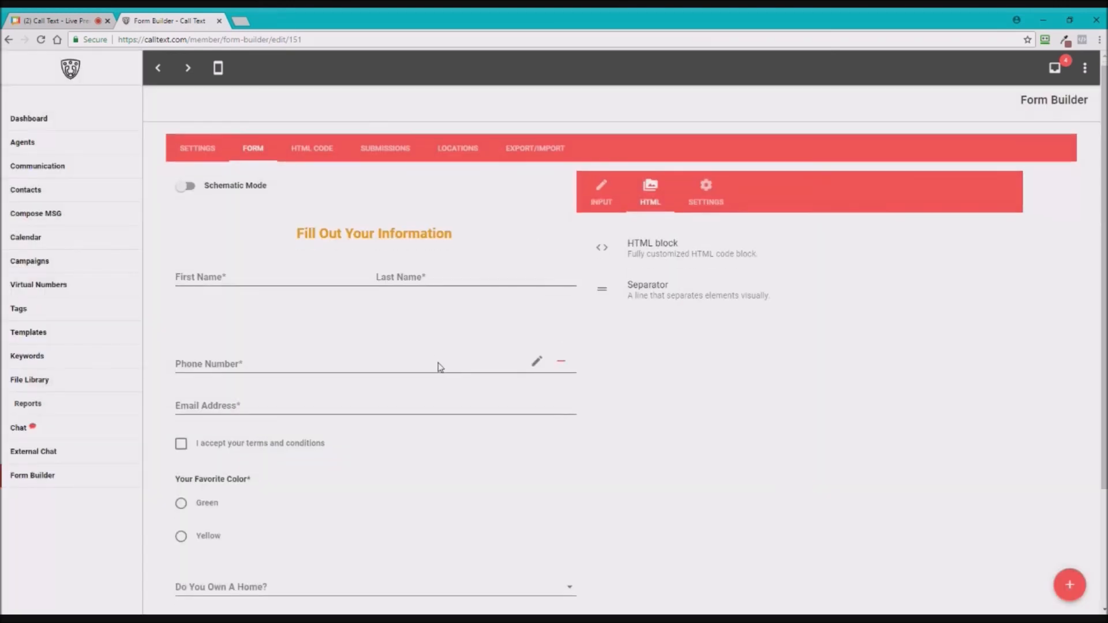
scroll(542, 239, up, 1)
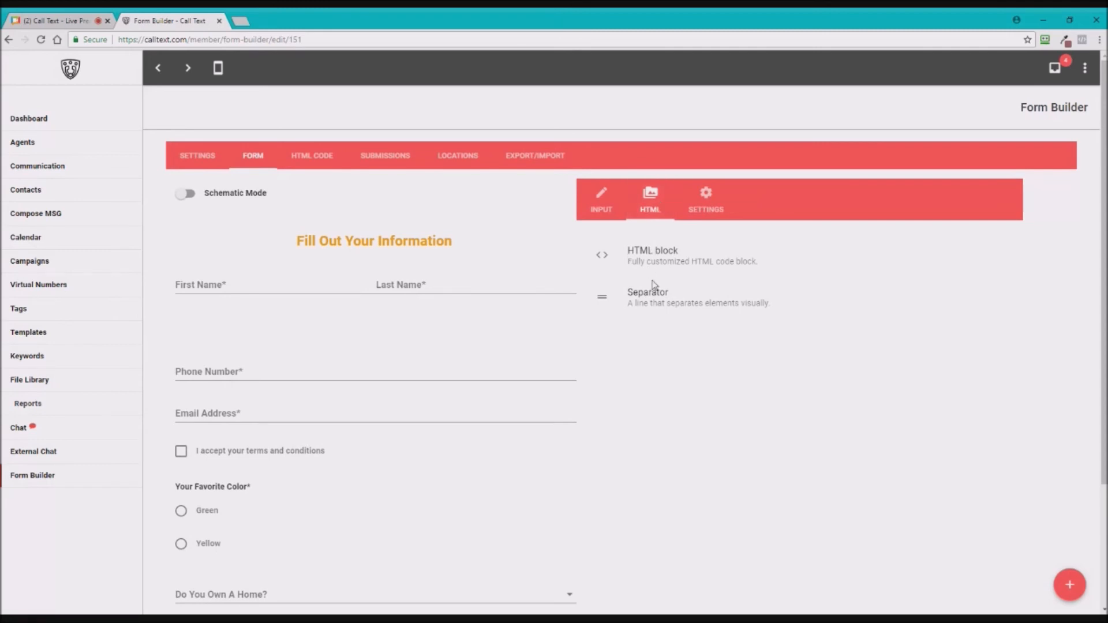
click(706, 196)
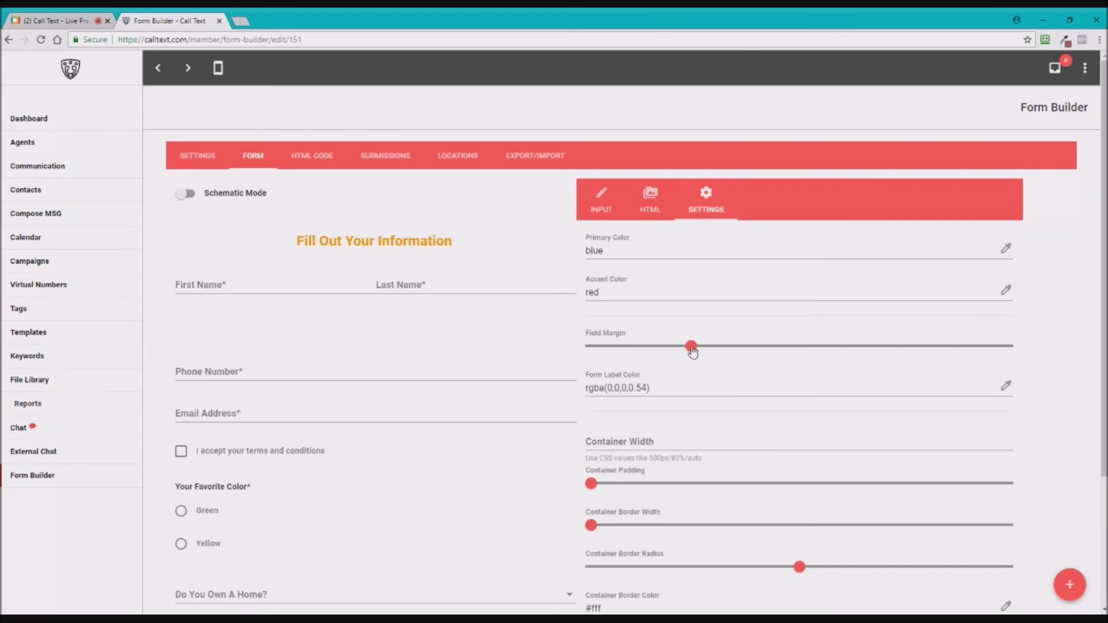
key(Left)
key(Left)
key(Left)
key(Left)
key(Left)
key(Left)
key(Left)
key(Left)
key(Left)
key(Left)
key(Left)
key(Left)
key(Left)
key(Left)
key(Left)
key(Left)
key(Left)
key(Left)
key(Left)
key(Left)
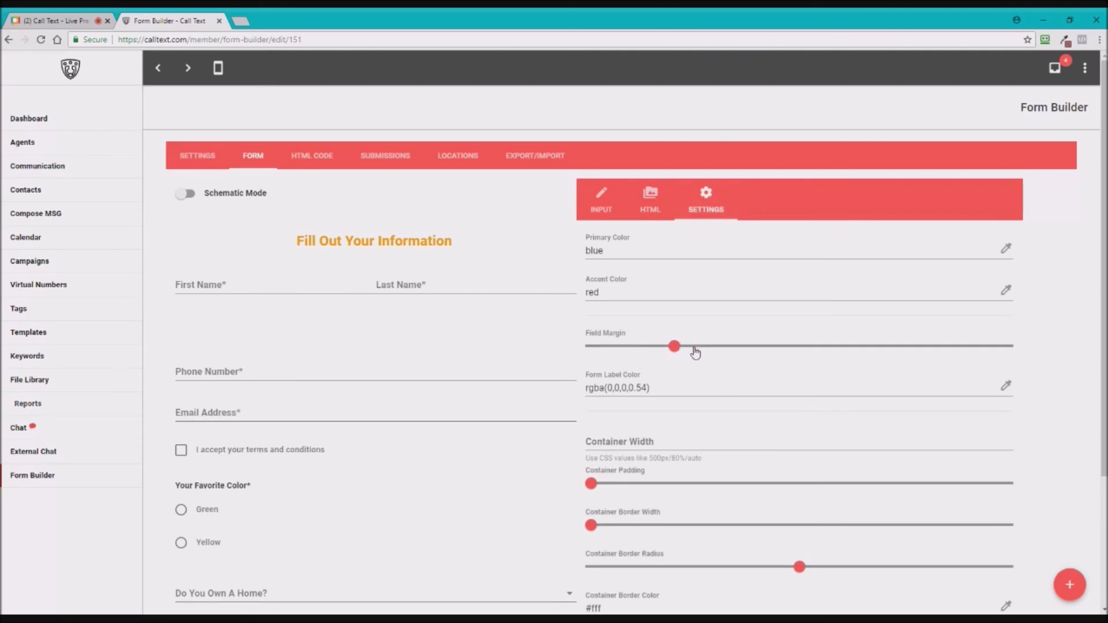
key(Left)
key(Left)
key(Left)
key(Left)
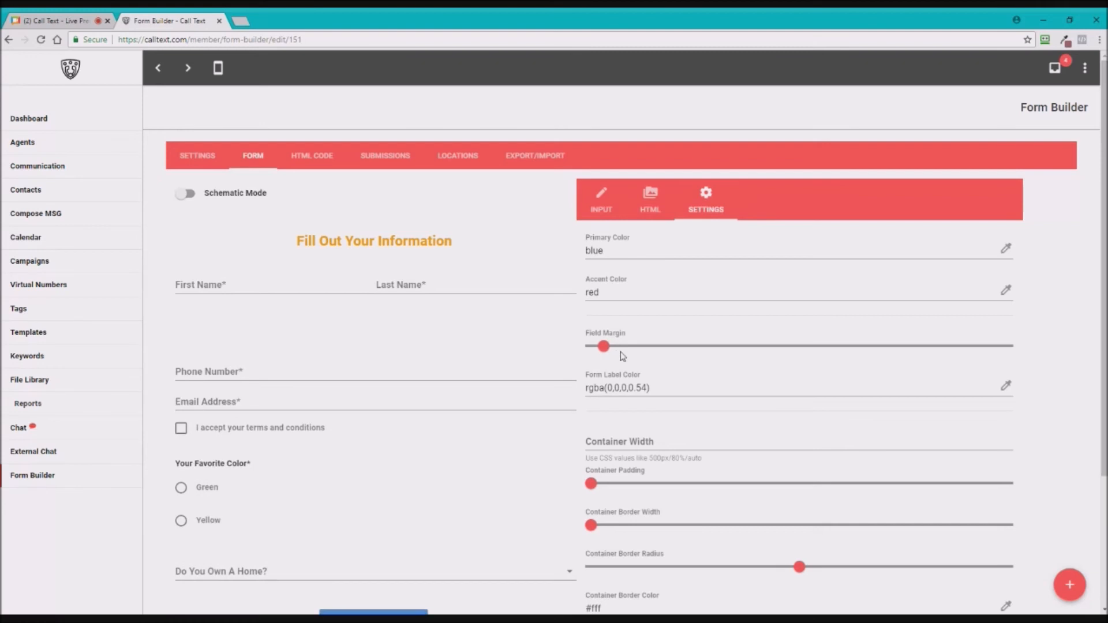
key(Right)
key(Right)
key(Right)
key(Right)
key(Right)
key(Right)
key(Right)
key(Right)
key(Right)
key(Right)
key(Right)
key(Right)
key(Right)
key(Right)
key(Right)
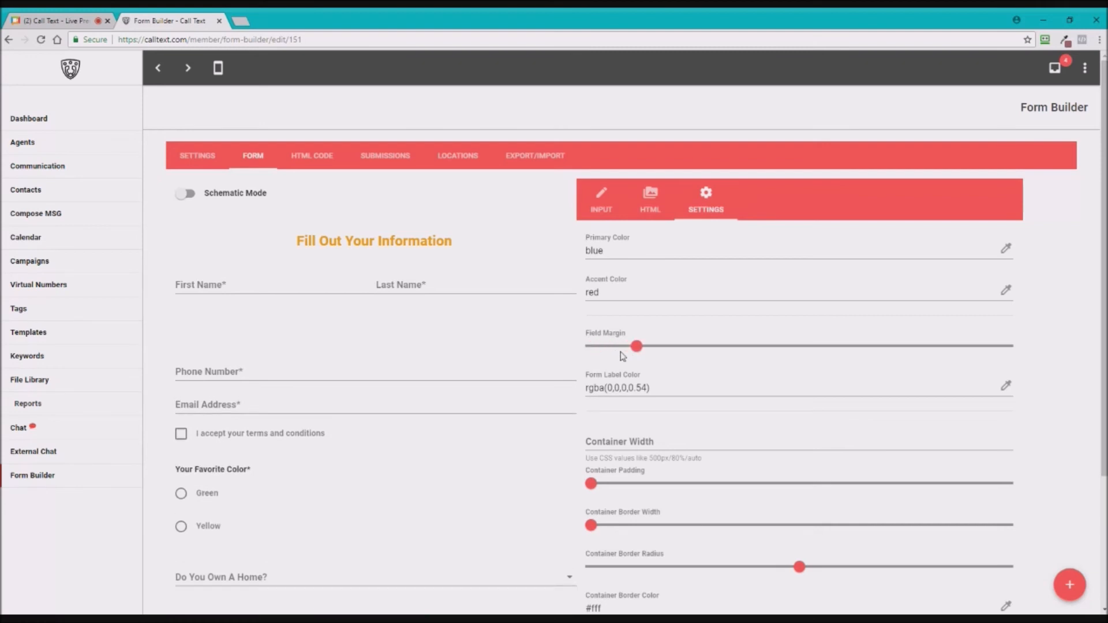
key(Right)
key(Right)
key(Right)
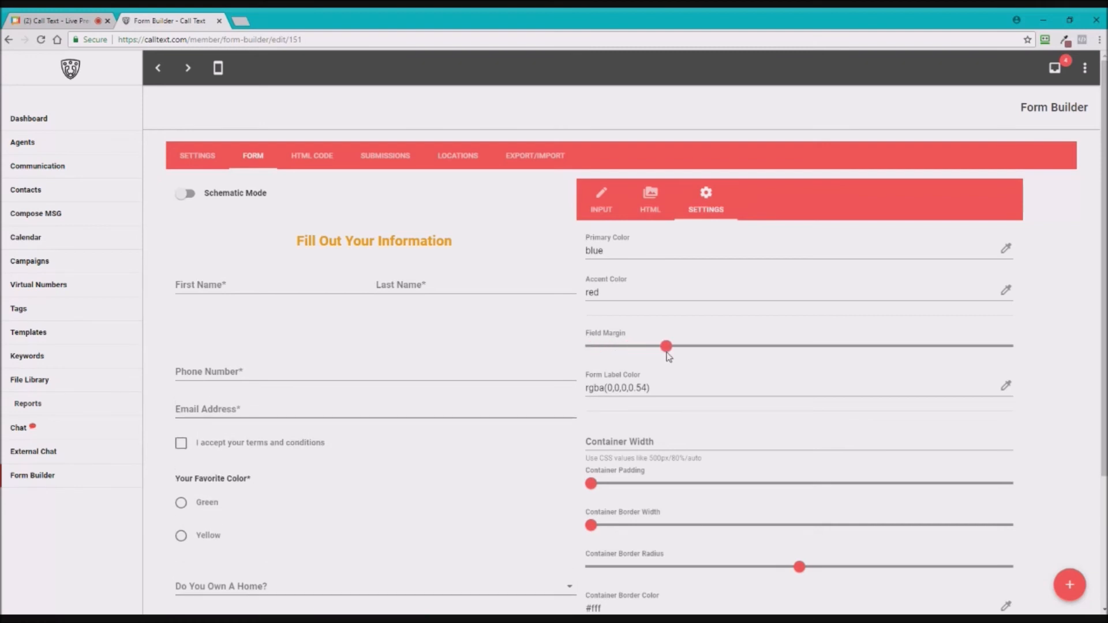
- Set the Form Label Color to the purple swatch and close the colour picker
click(1006, 388)
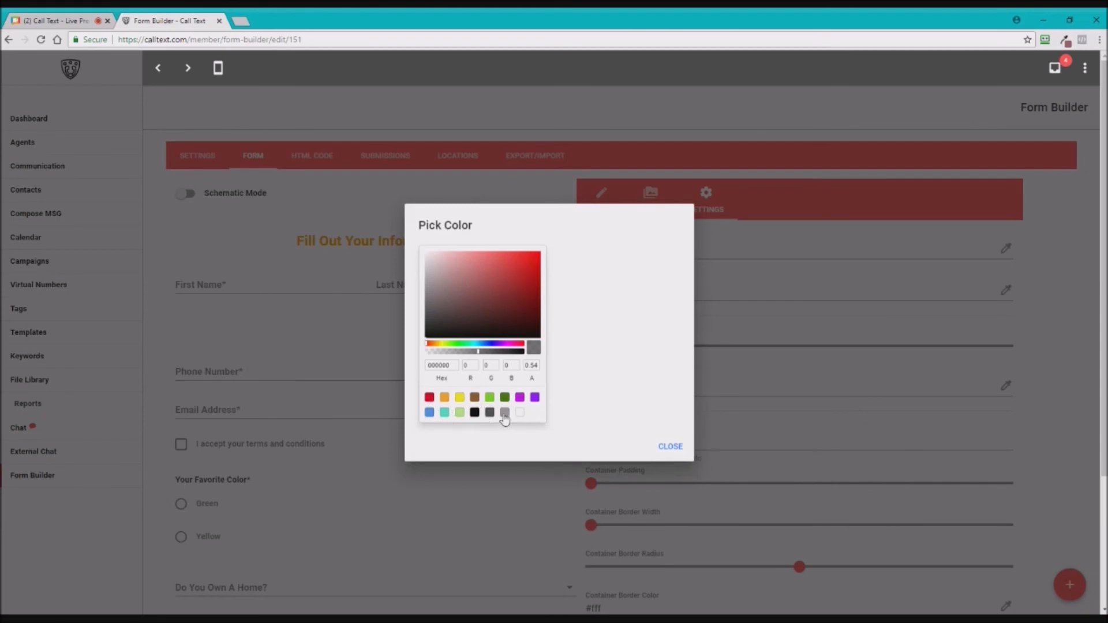
click(535, 397)
click(660, 447)
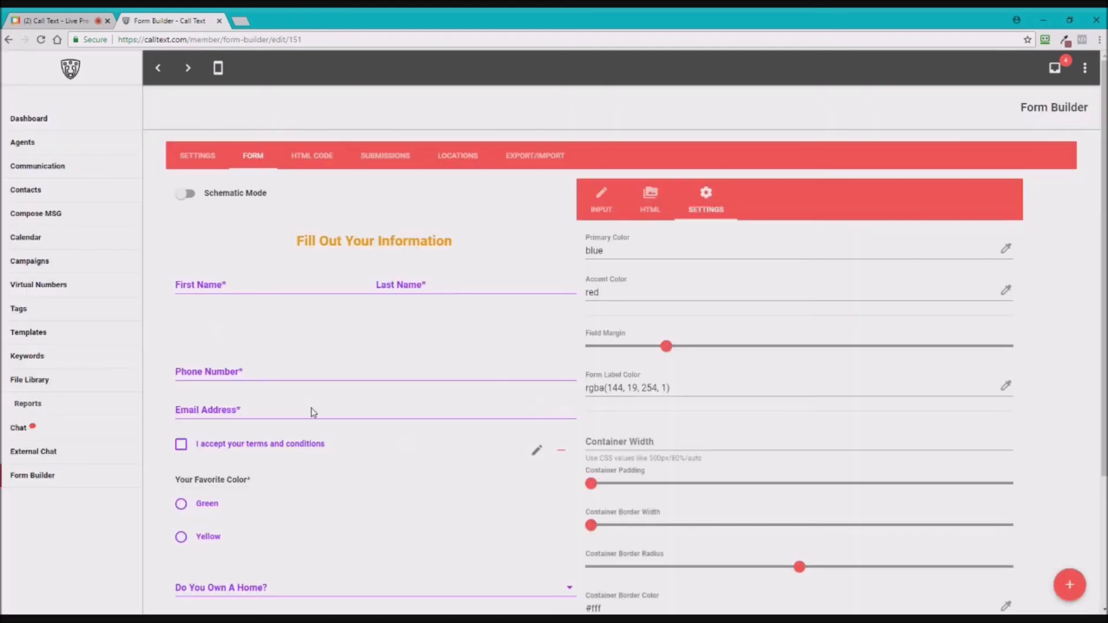
scroll(346, 320, down, 2)
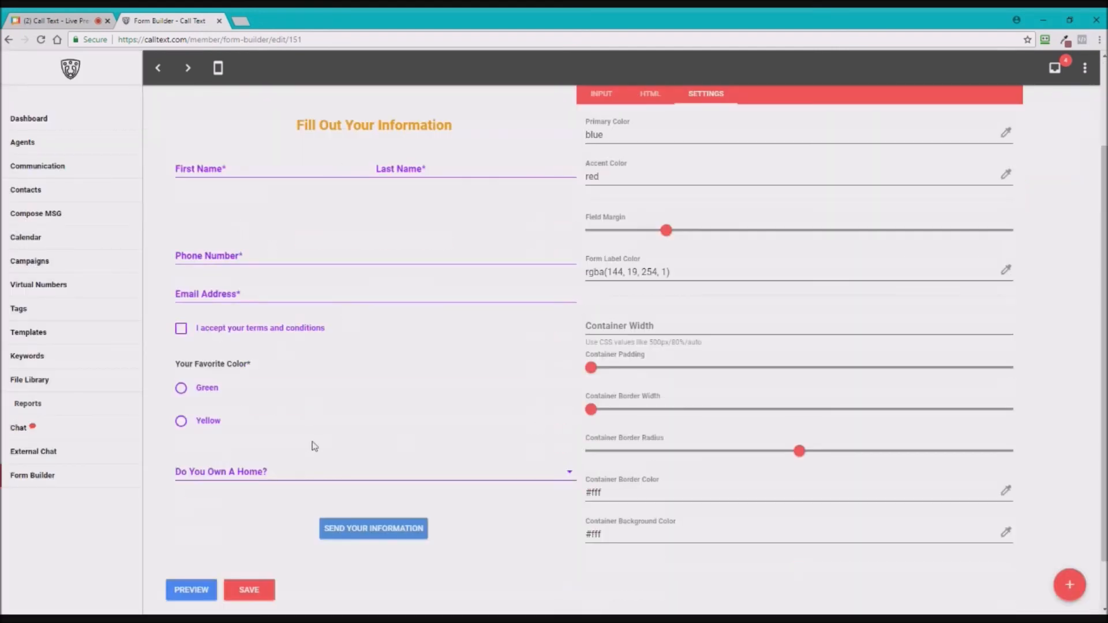
scroll(445, 455, up, 2)
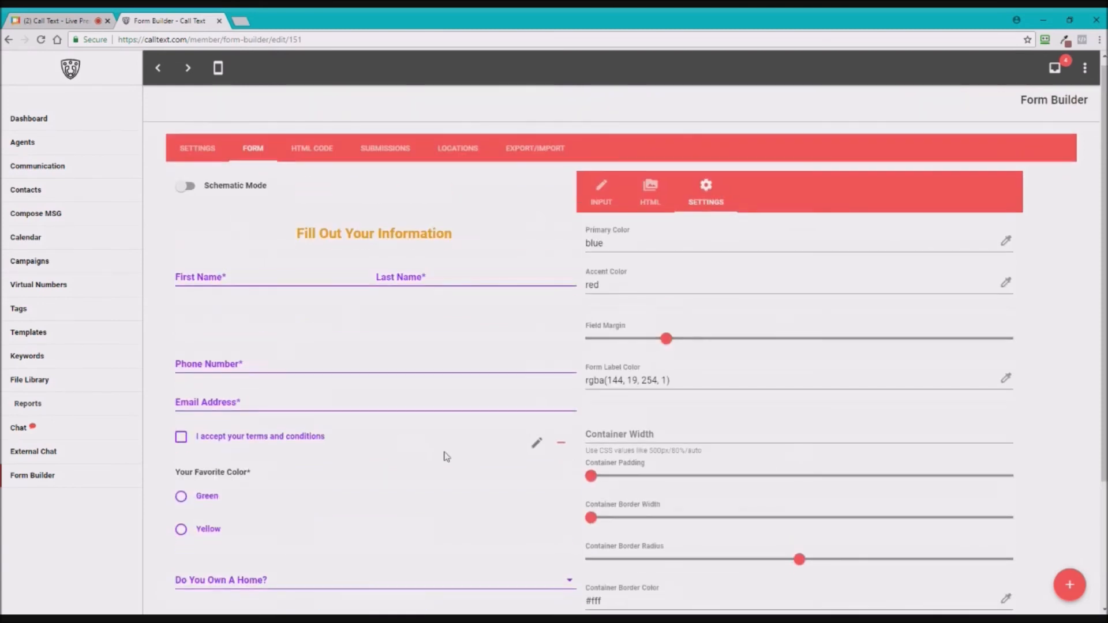
scroll(446, 457, down, 2)
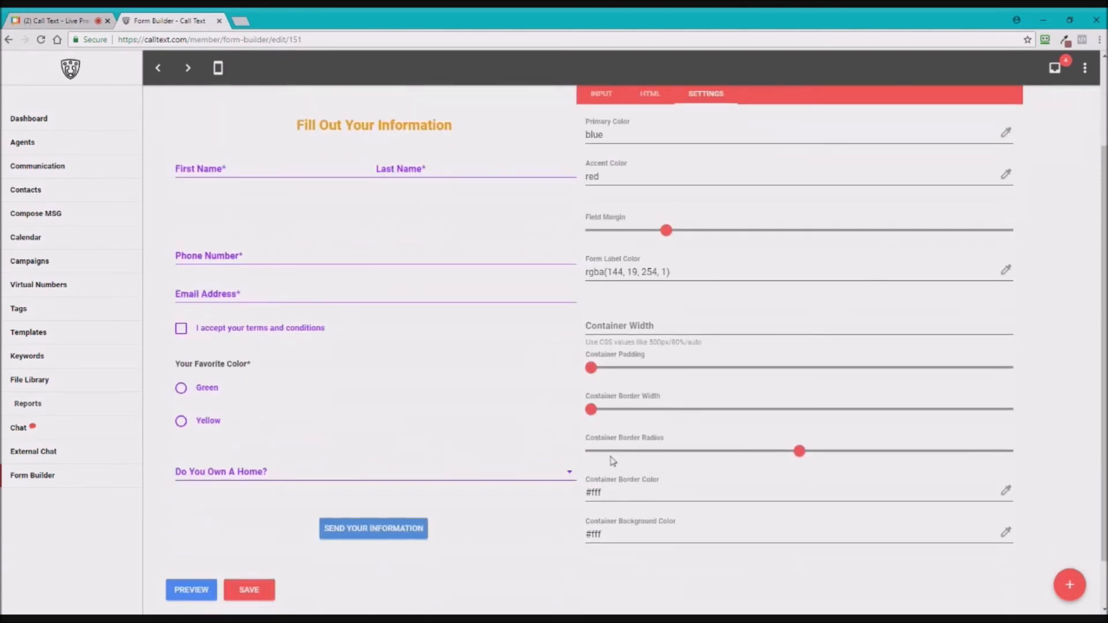
scroll(627, 419, up, 2)
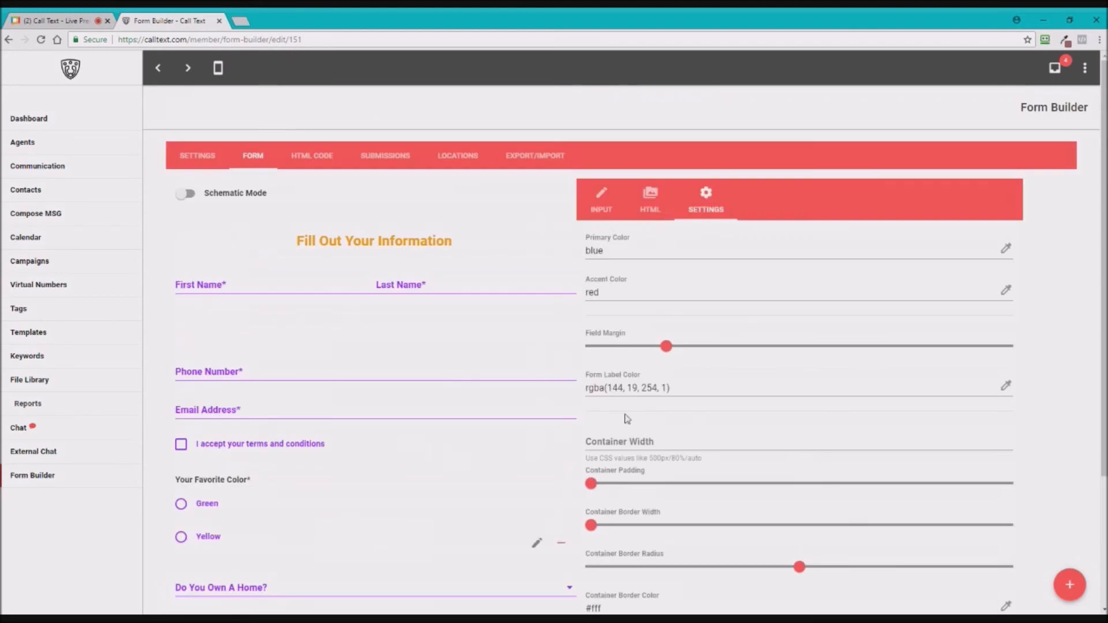
scroll(572, 404, down, 2)
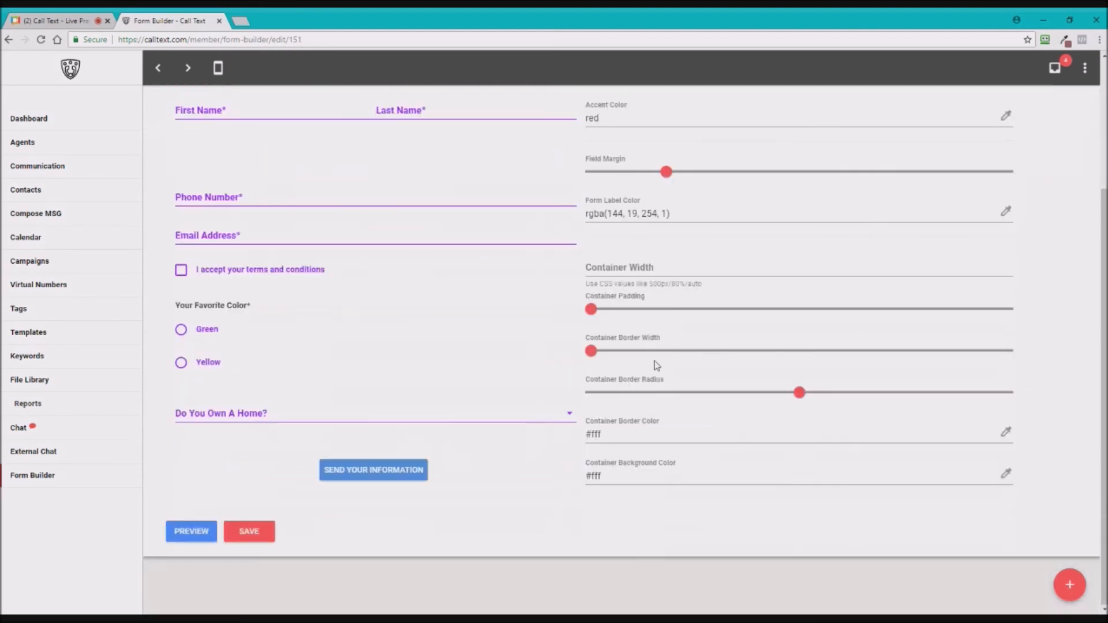
scroll(572, 404, up, 2)
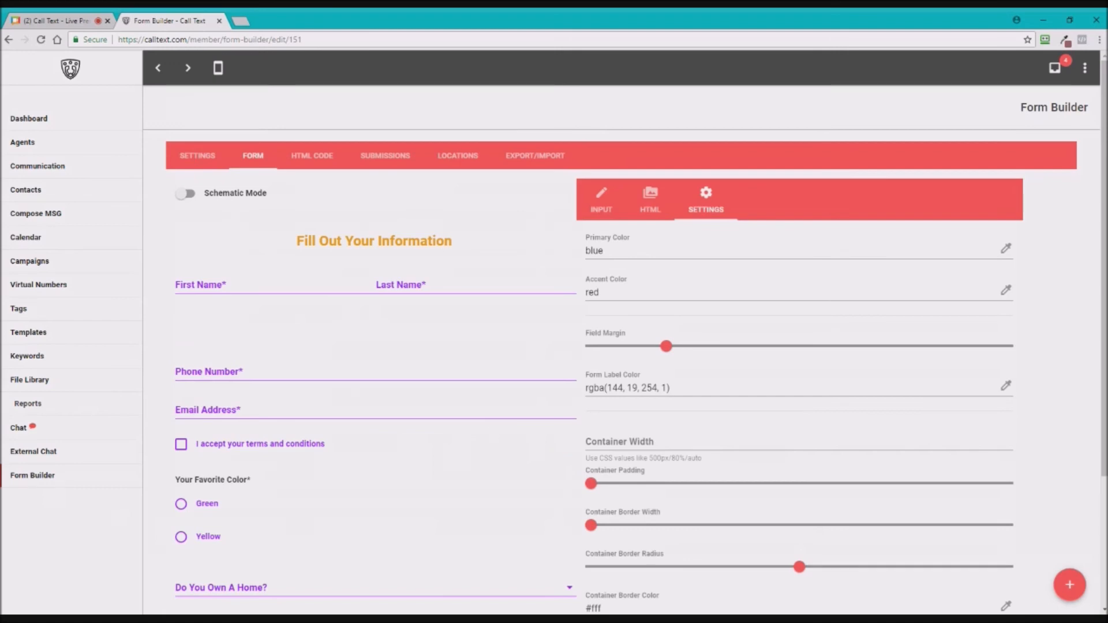
scroll(537, 370, down, 3)
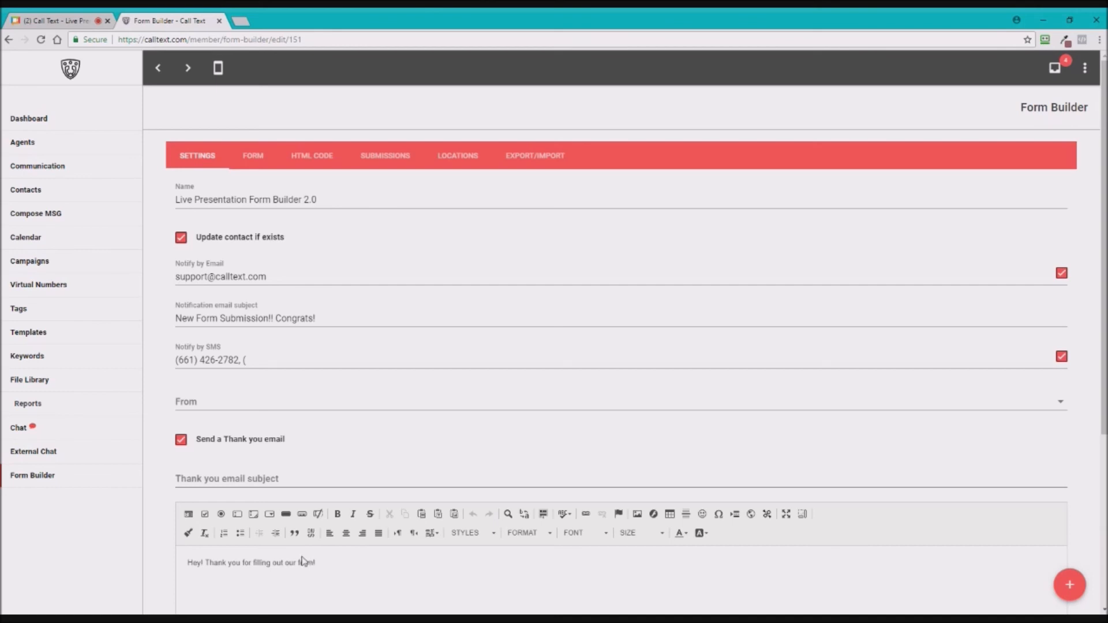
- Open the form's Option 2 direct link from the HTML CODE tab
click(310, 155)
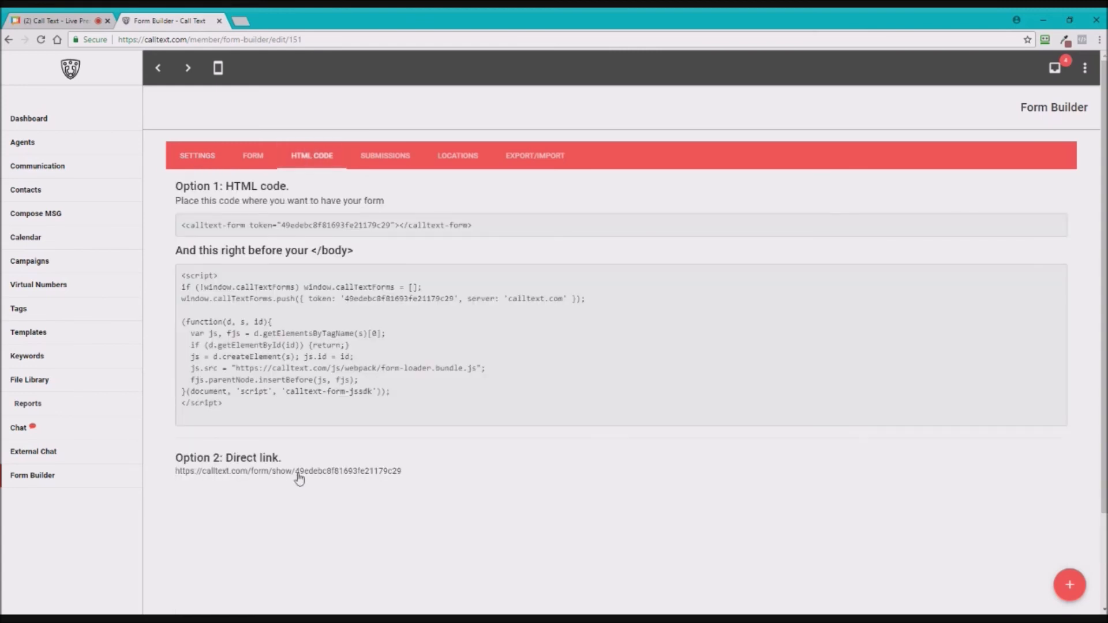
click(299, 478)
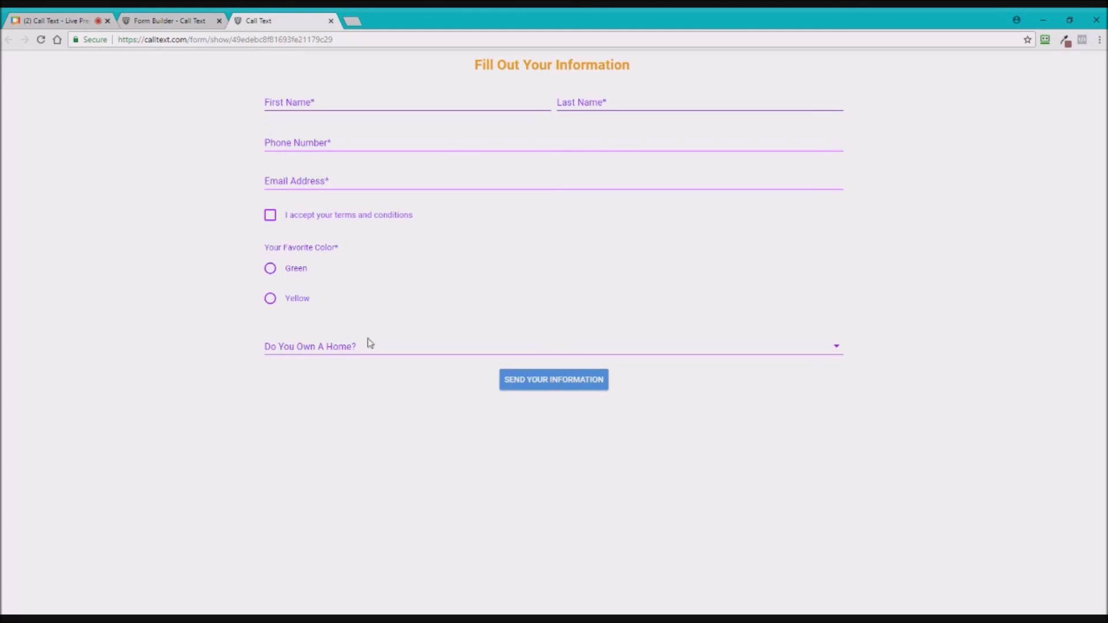
- Test the live form: accept the terms, choose Yellow, answer 'Yes it is', then return to Form Builder
click(326, 104)
click(327, 144)
click(313, 179)
click(272, 222)
click(270, 269)
click(270, 299)
click(339, 356)
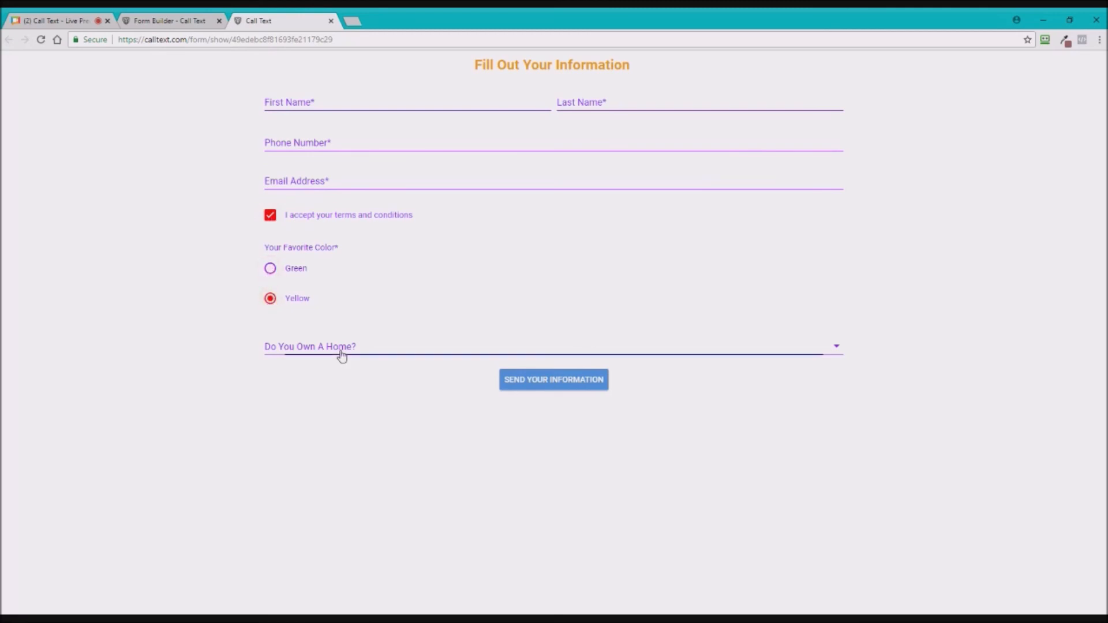
click(301, 353)
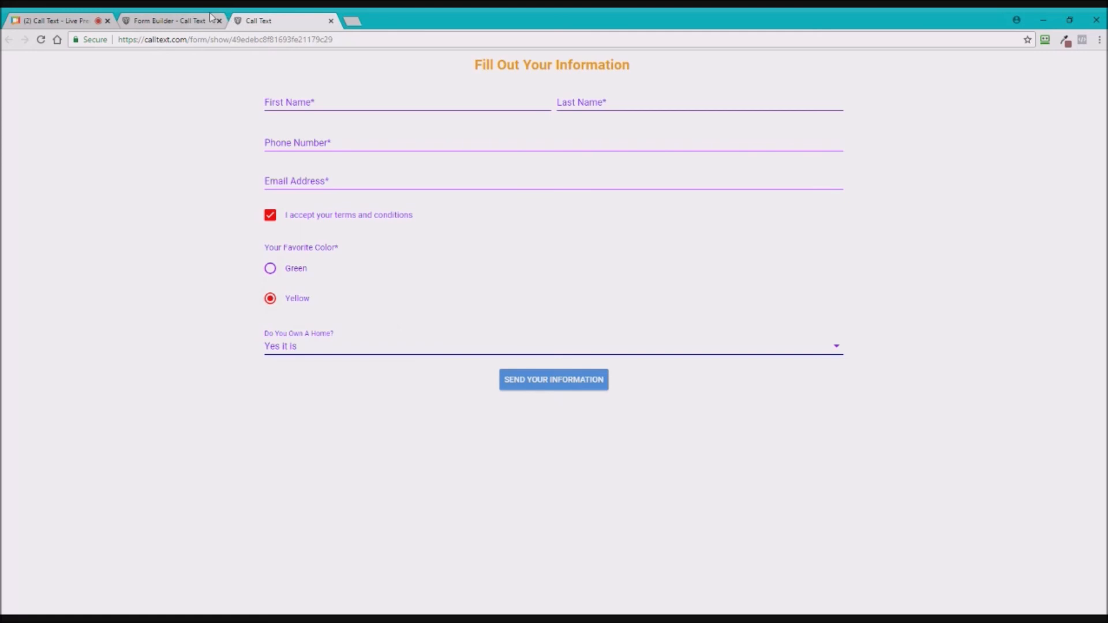
click(167, 21)
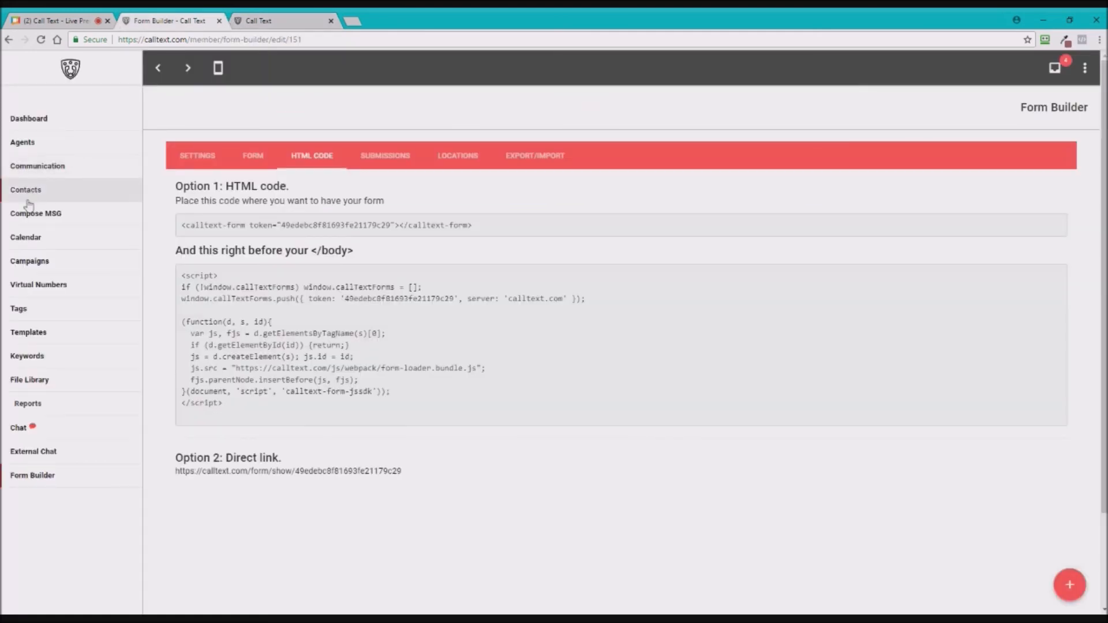
- Open Contacts in a new tab and set Show entries to 100
middle_click(27, 199)
click(404, 21)
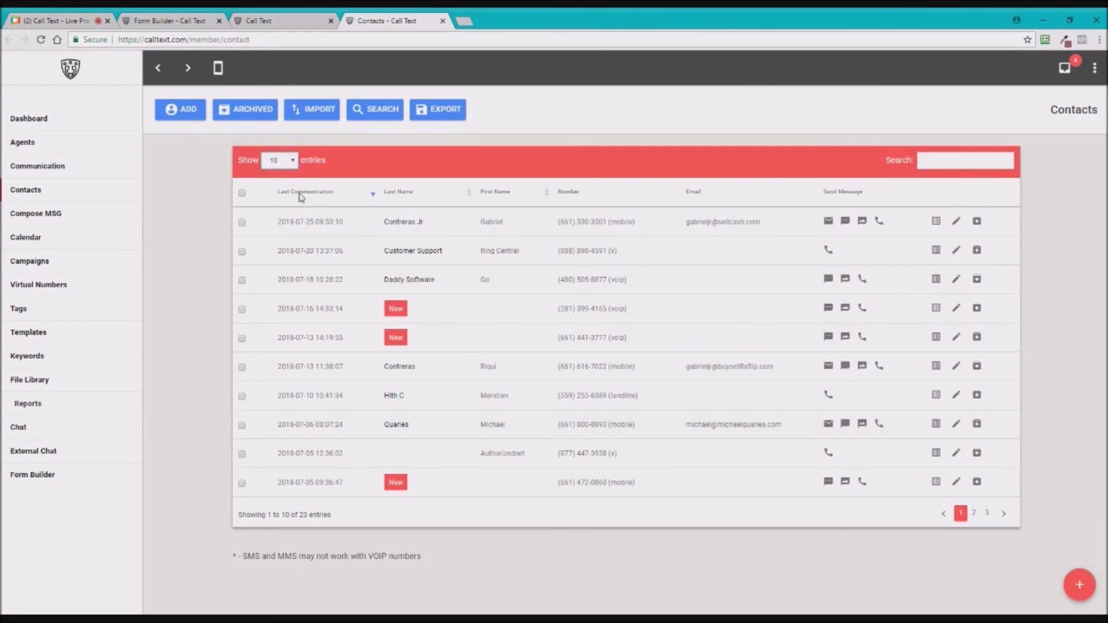
click(278, 233)
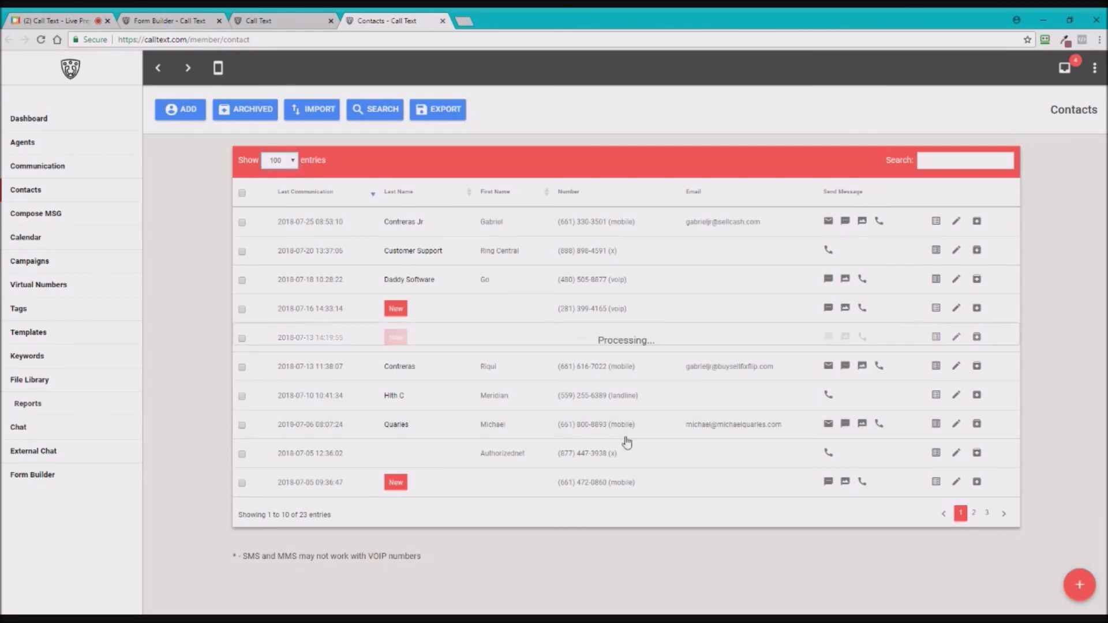
scroll(628, 442, down, 4)
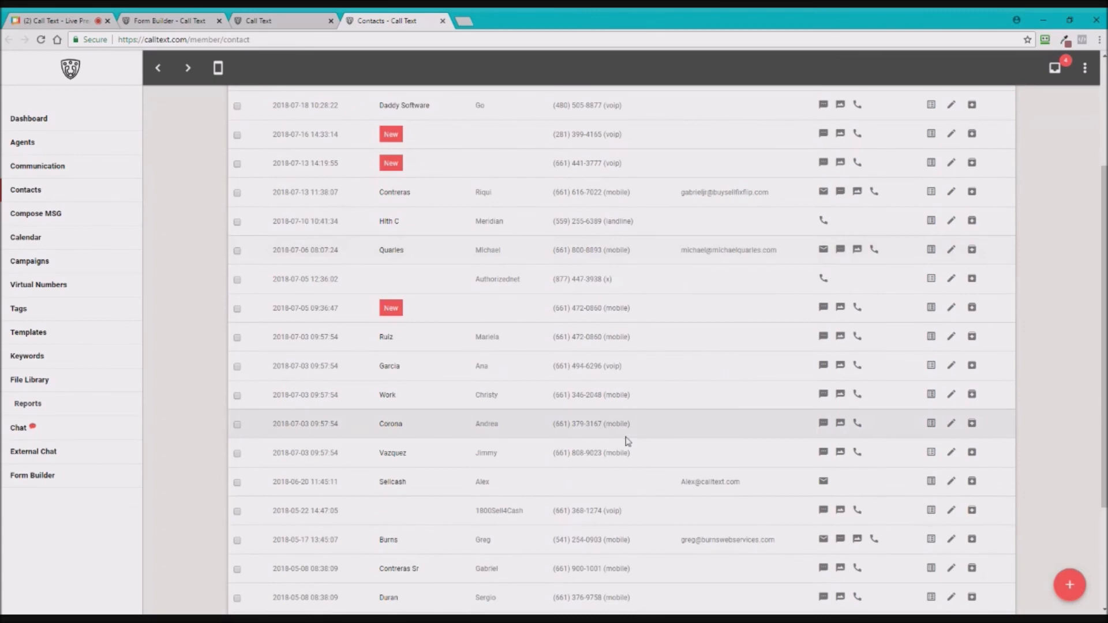
scroll(628, 442, down, 3)
scroll(508, 413, up, 8)
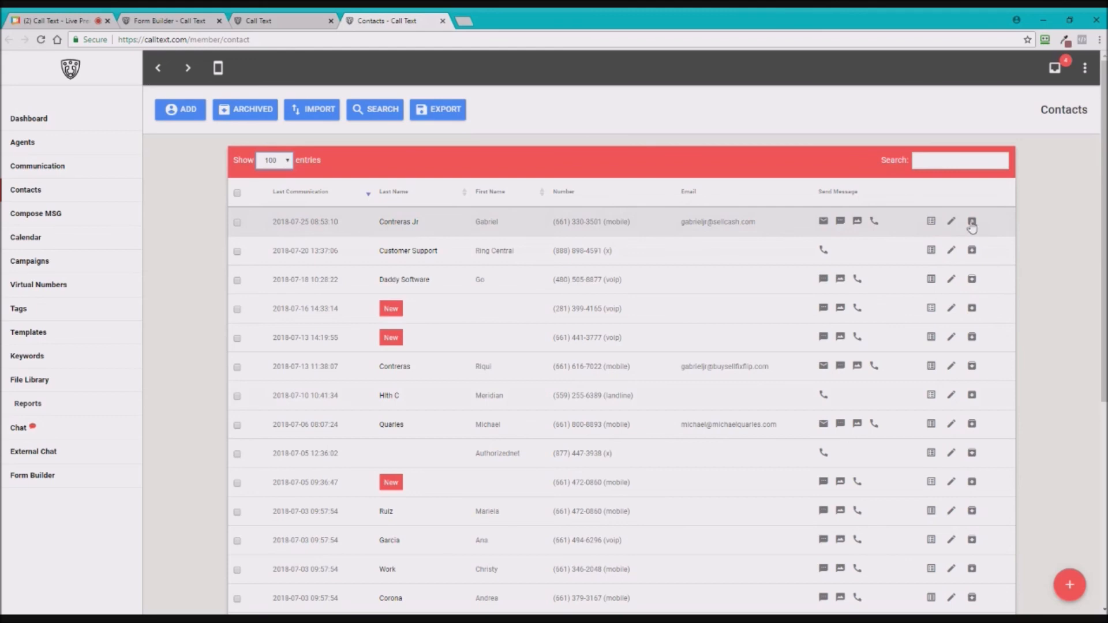
- Open Live Presentation Form Builder 2.0 prefilled with the first contact's details
click(931, 228)
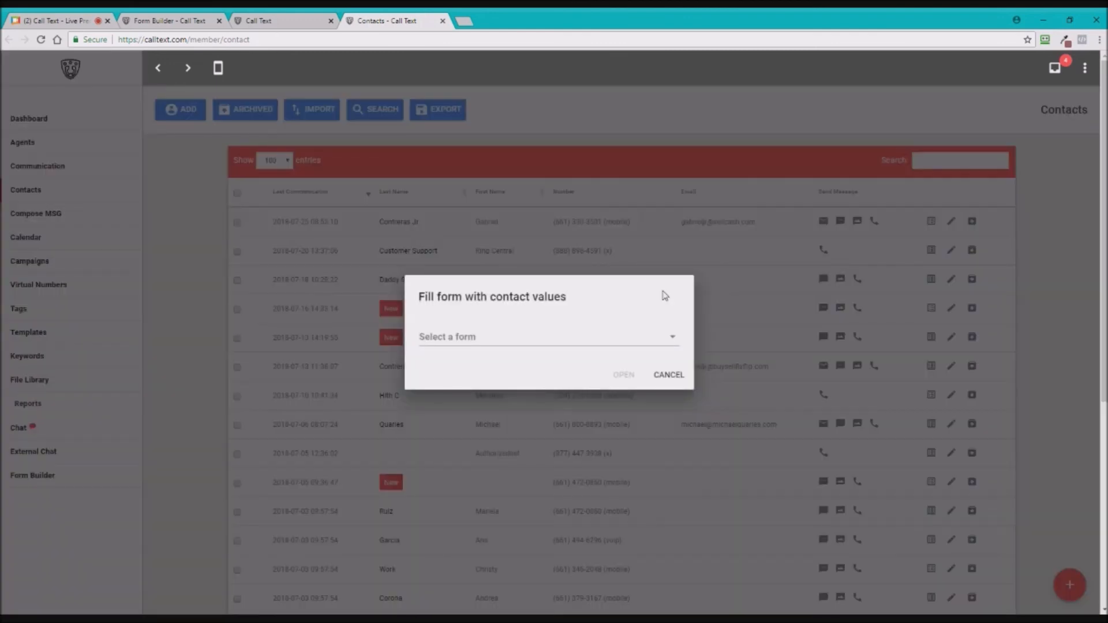
click(468, 341)
scroll(493, 456, down, 1)
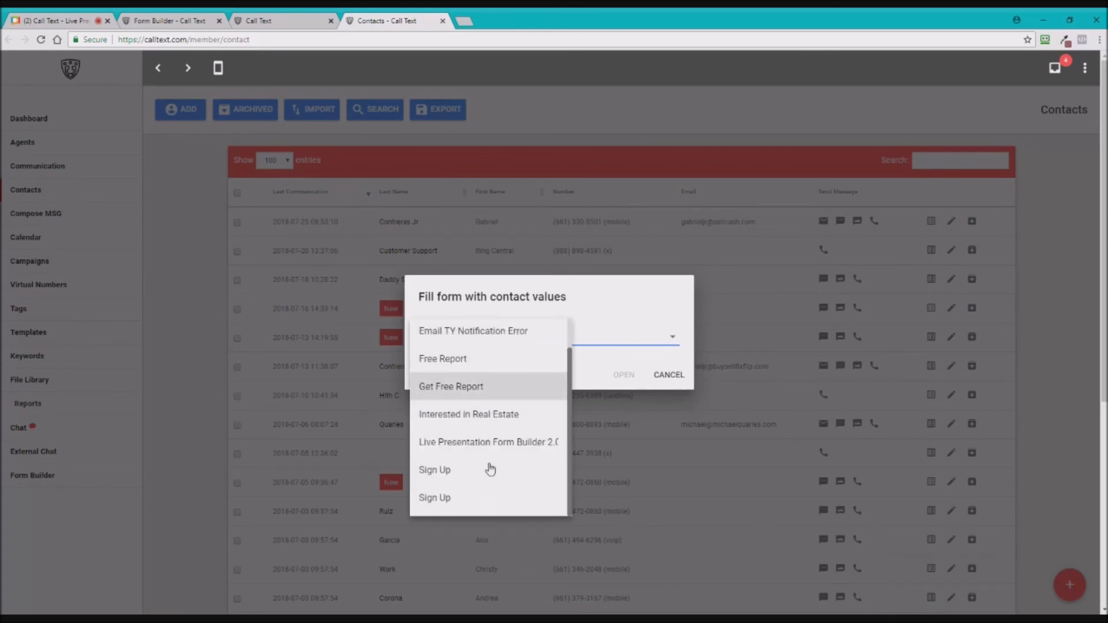
click(531, 452)
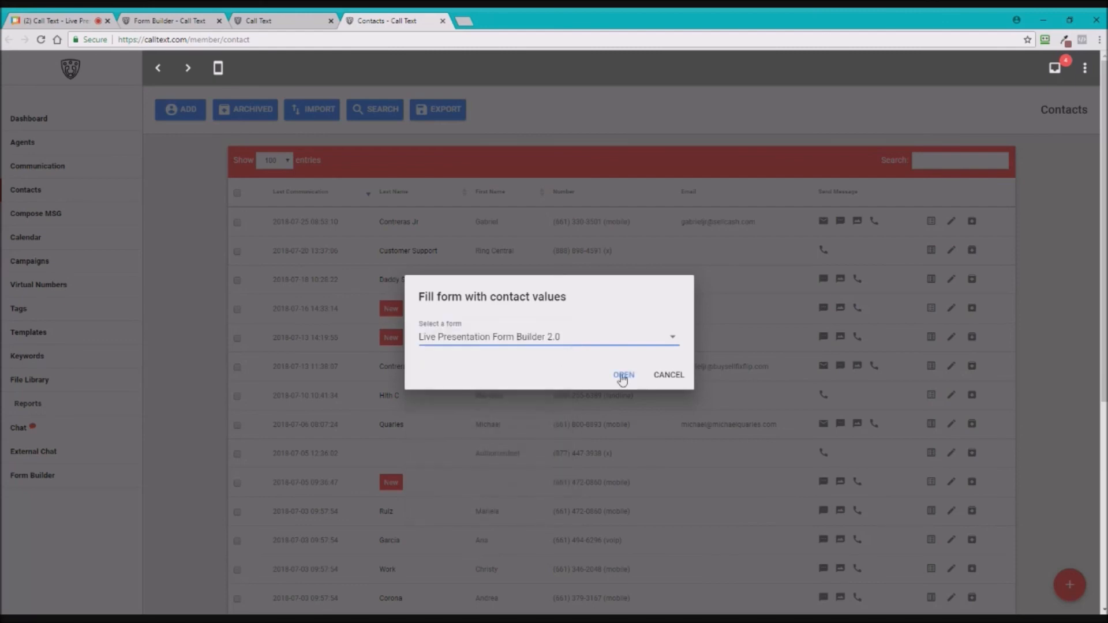
click(625, 376)
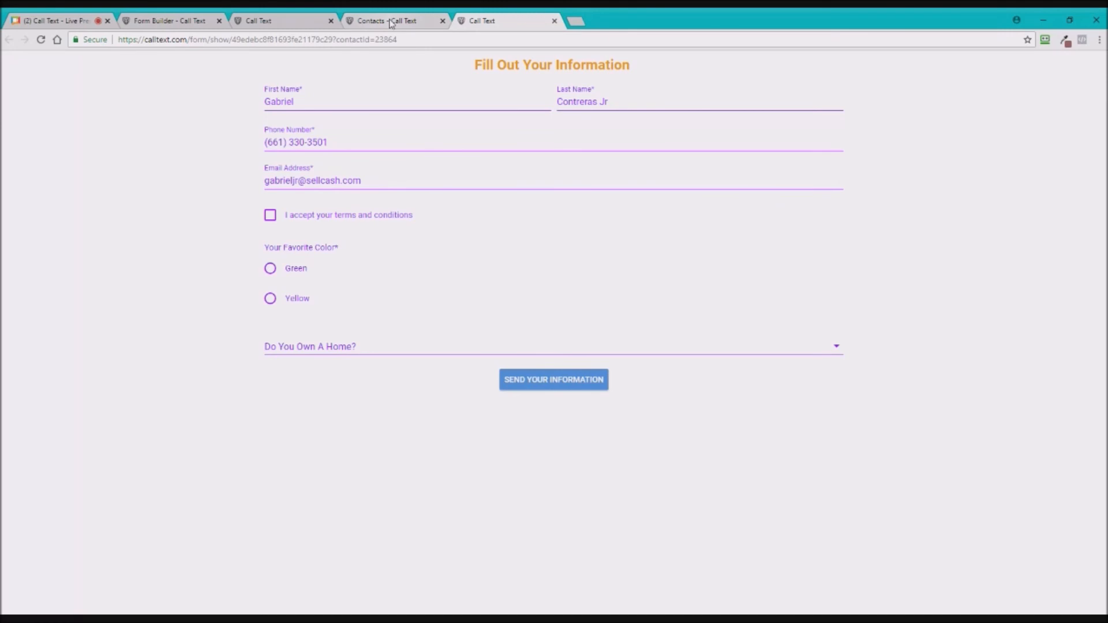
- Dismiss the fill-form prompt, close the prefilled form tab, and return to the meeting
click(392, 22)
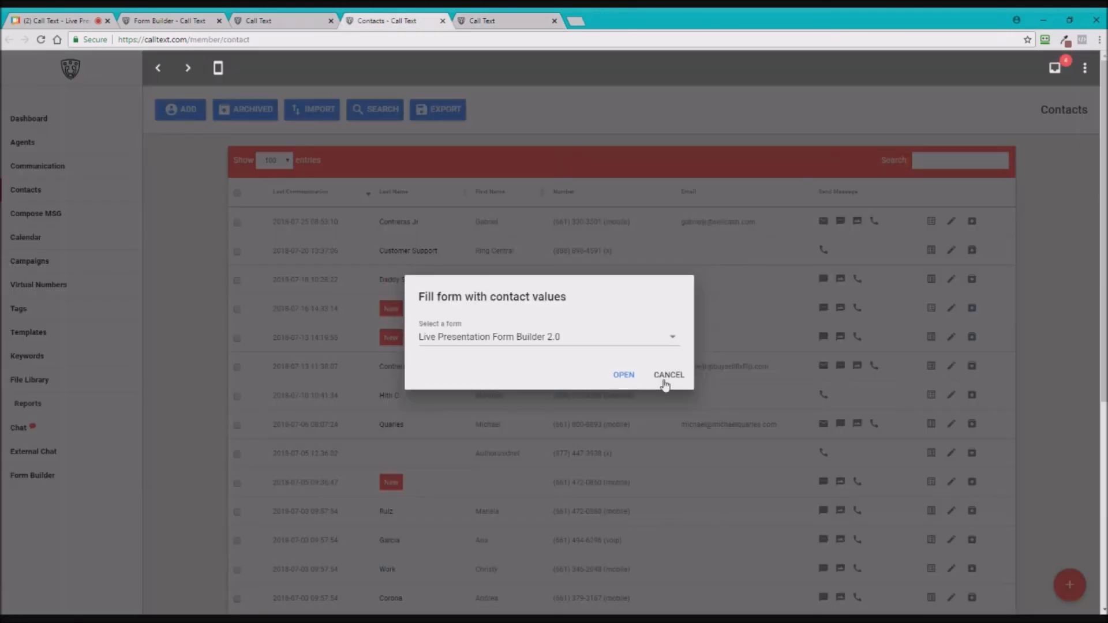
click(472, 215)
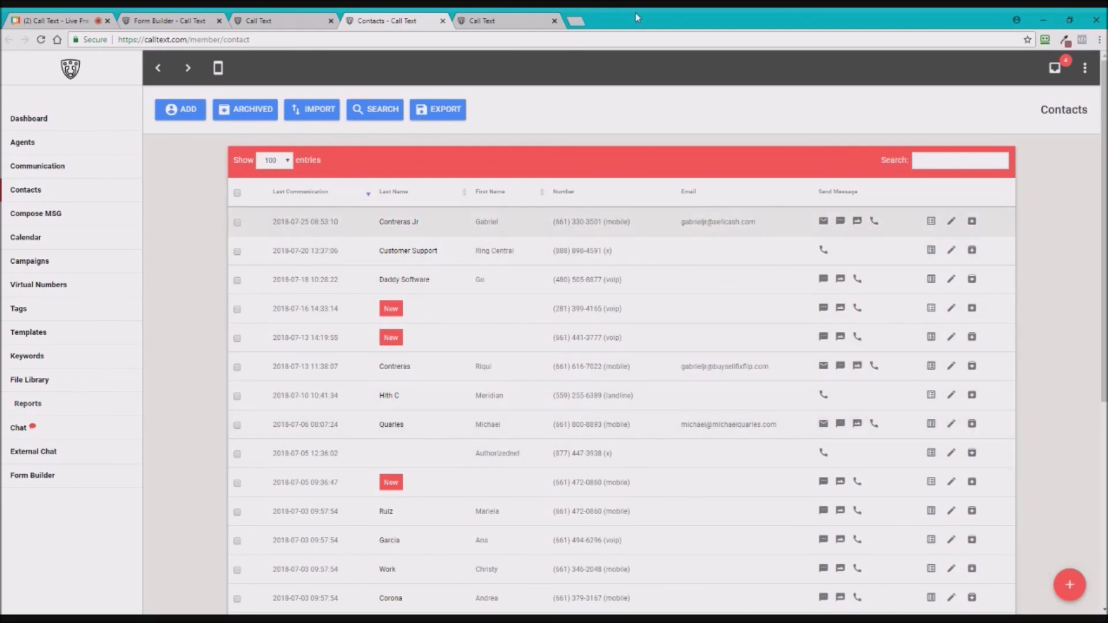
click(554, 21)
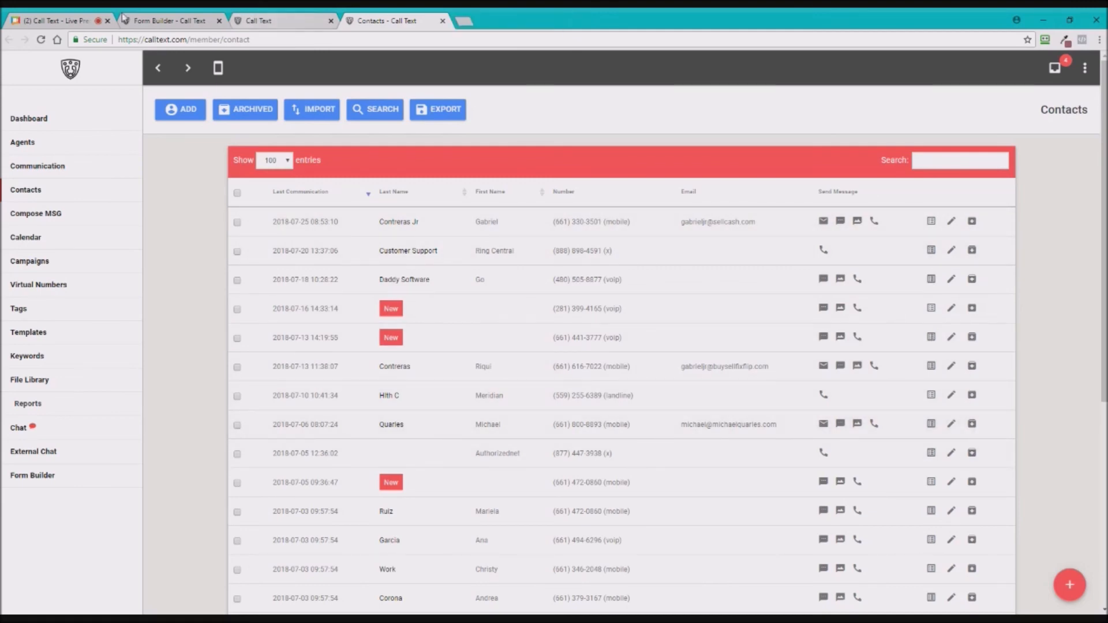
click(55, 21)
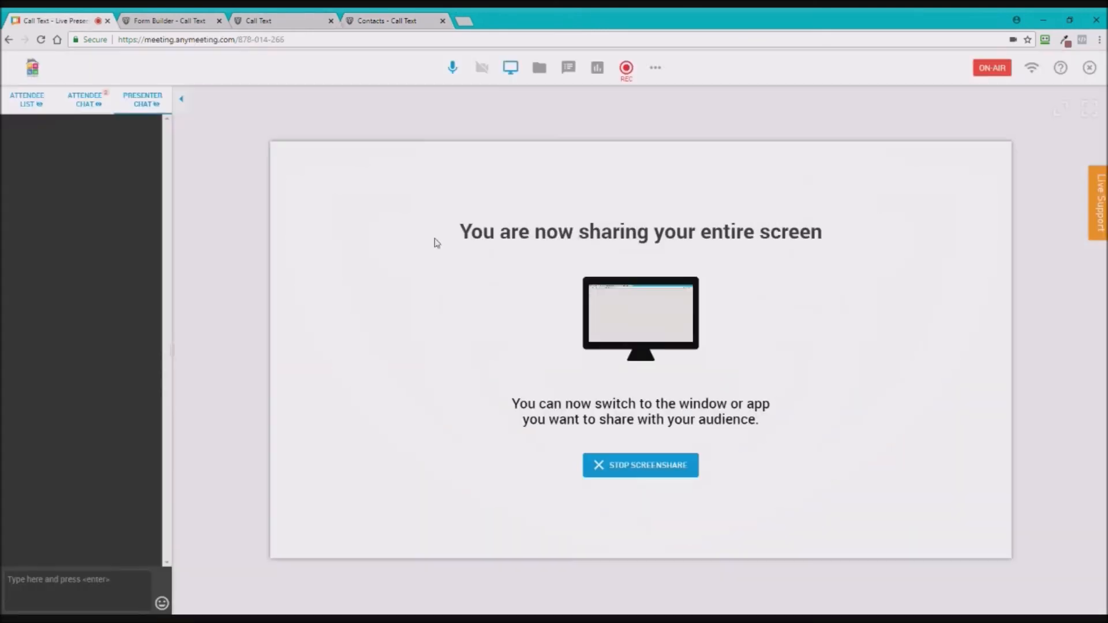